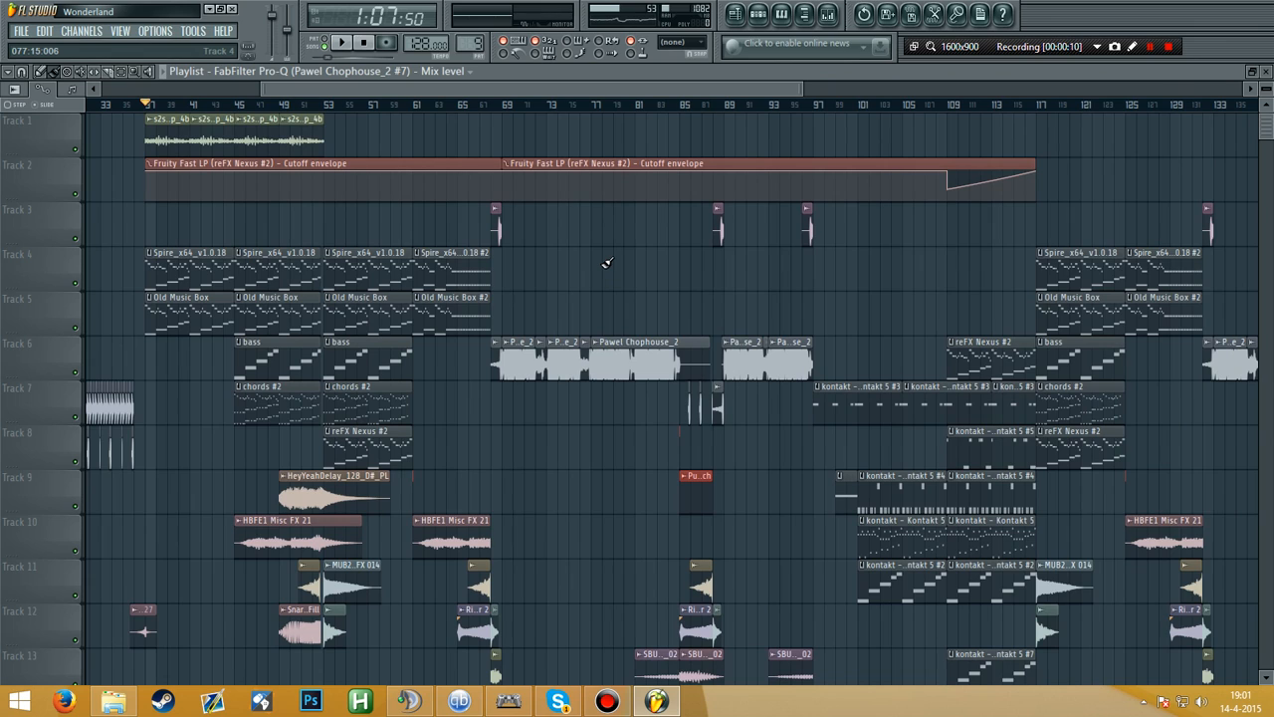
Step: Look over the Wonderland arrangement across all playlist tracks and frame the break section from about bar 31 to 81
drag(805, 90, 931, 91)
scroll(628, 269, down, 4)
scroll(504, 276, down, 10)
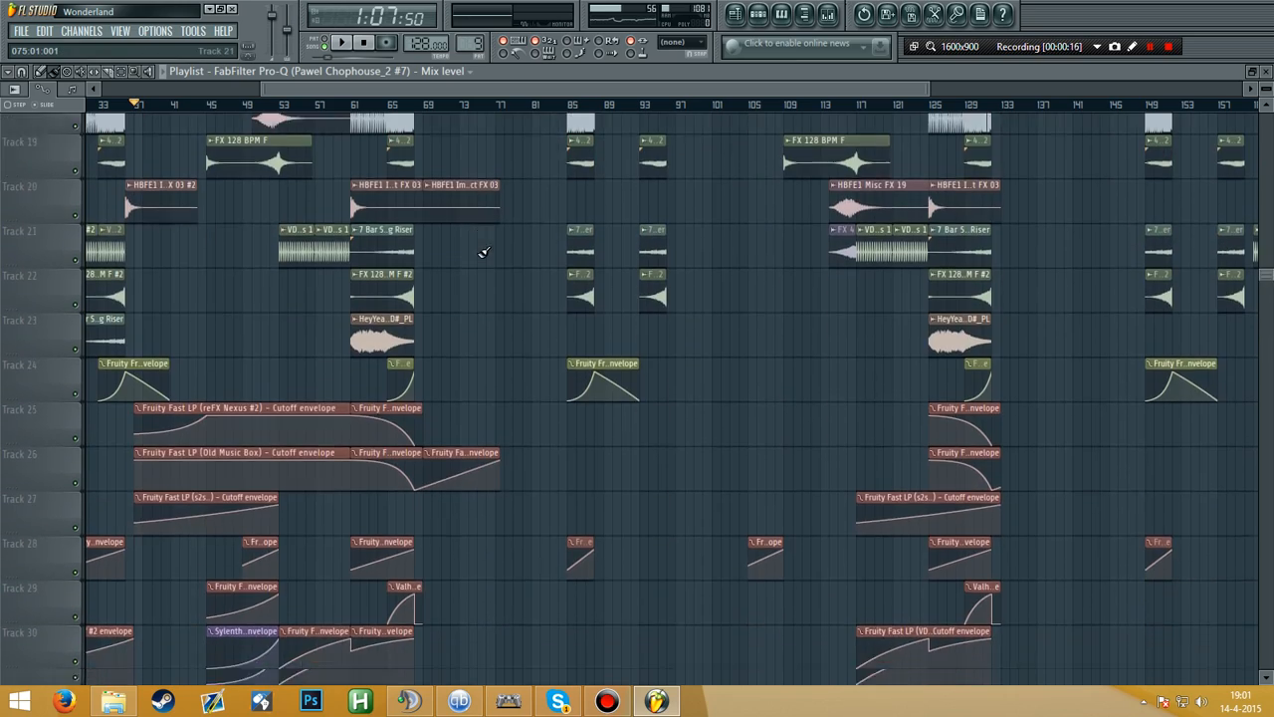
scroll(483, 252, up, 13)
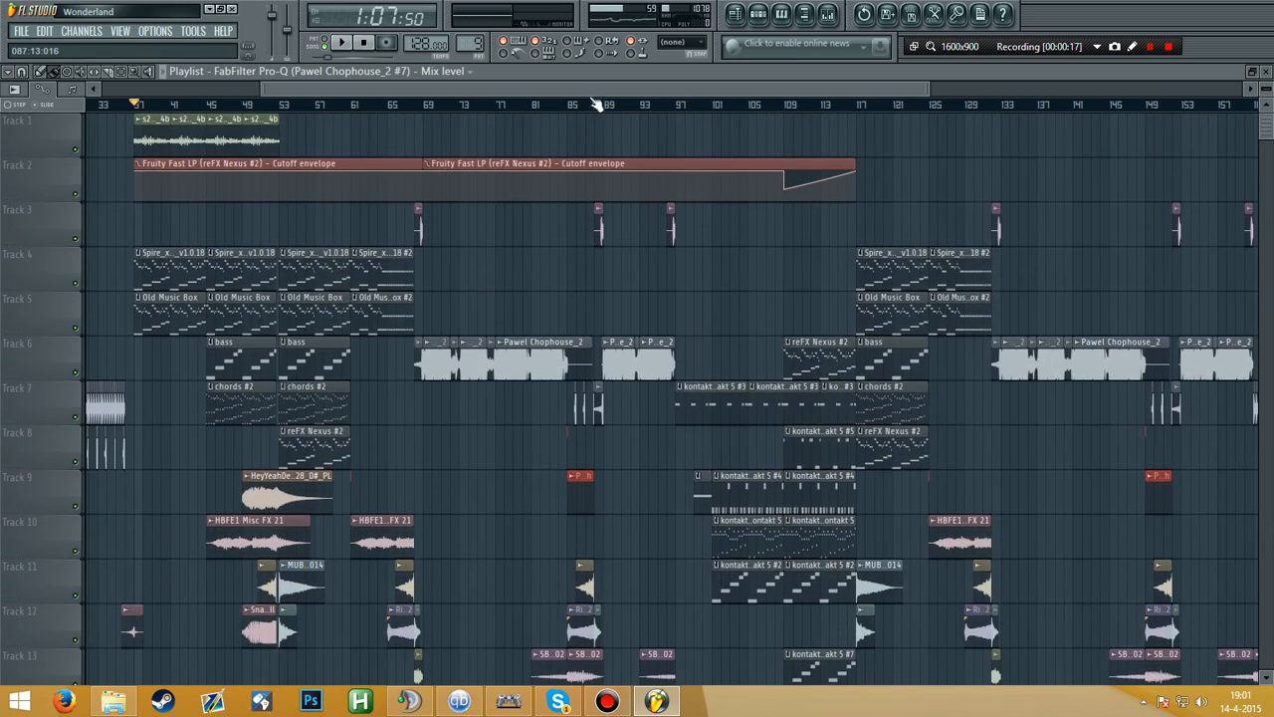
drag(595, 90, 538, 93)
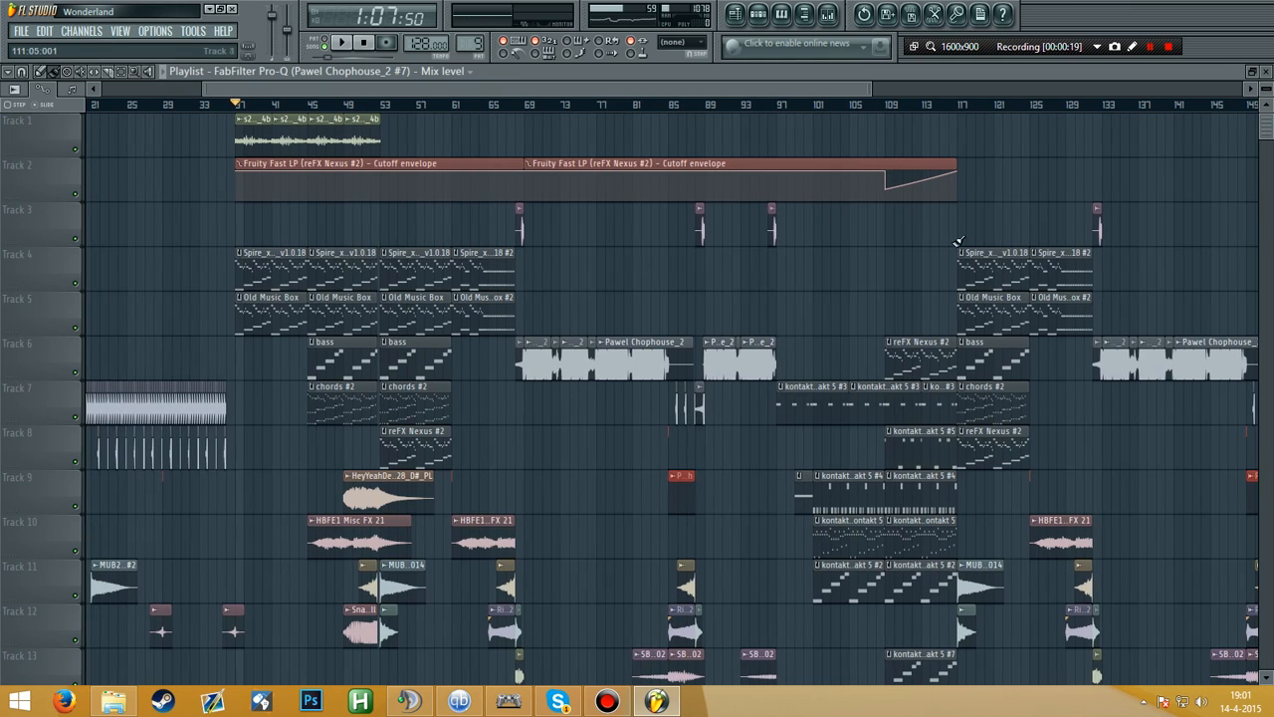
drag(873, 86, 468, 92)
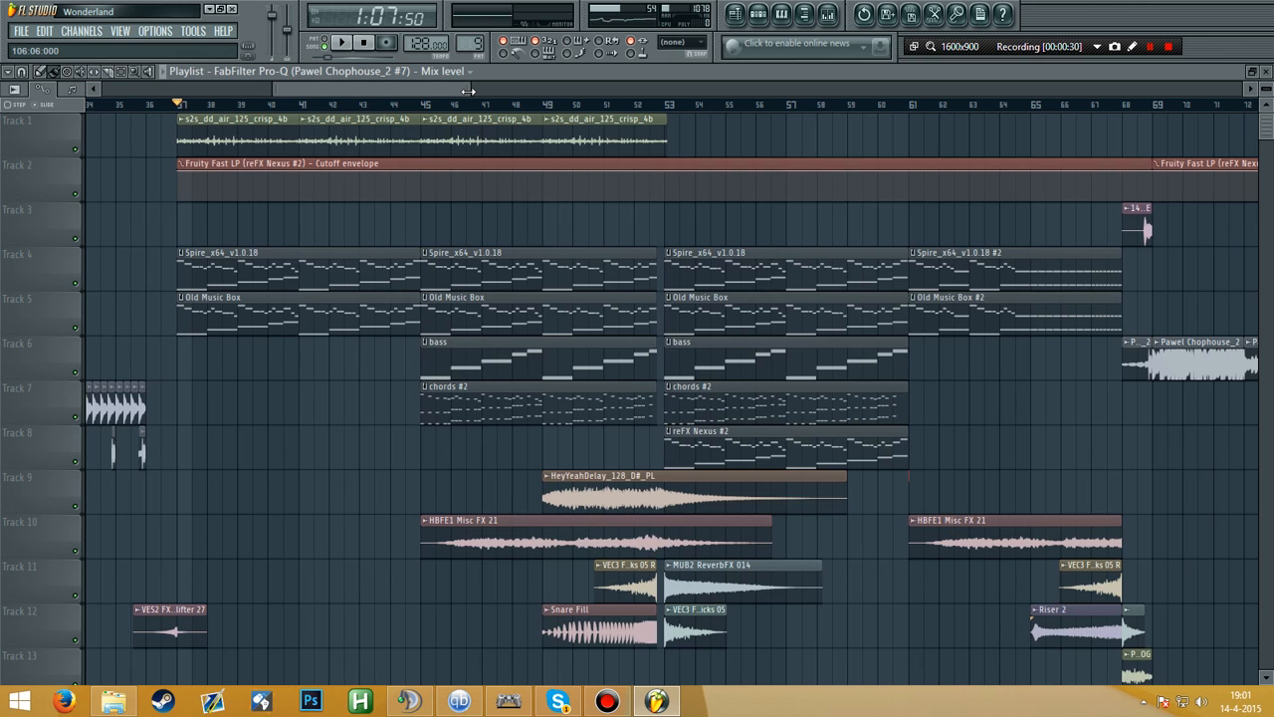
drag(468, 92, 832, 99)
drag(661, 88, 455, 85)
drag(613, 87, 458, 83)
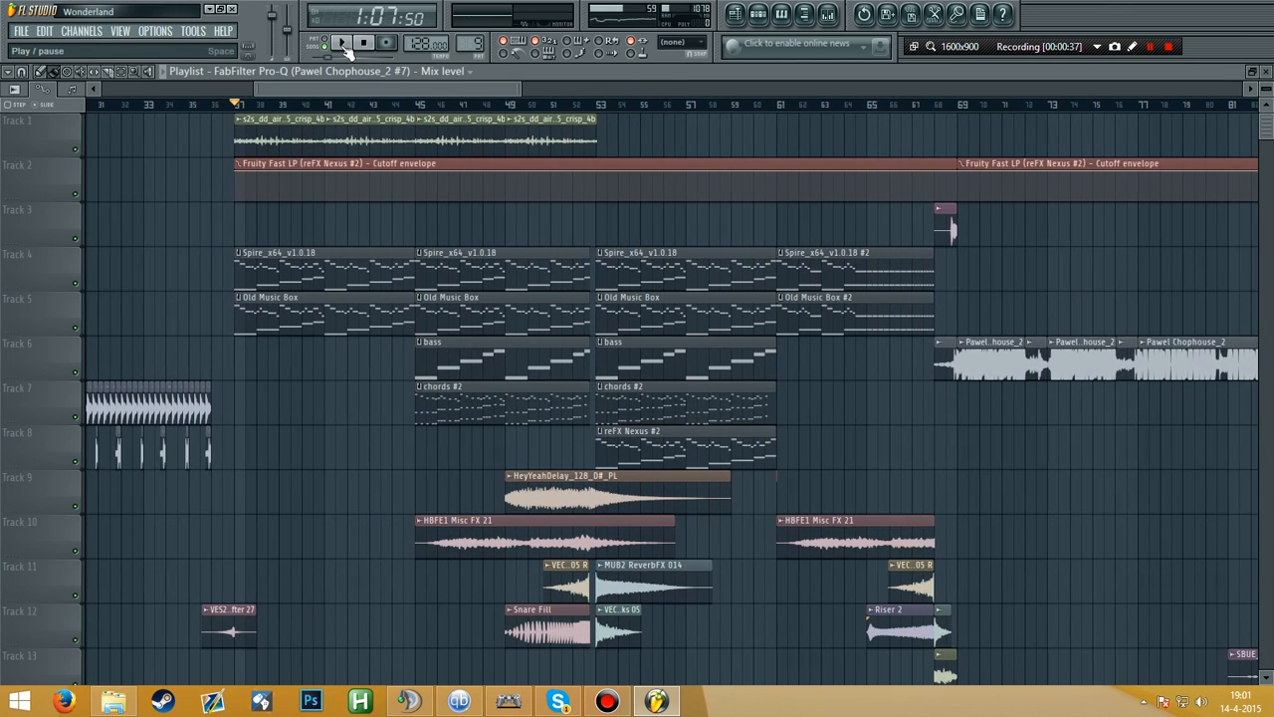
Step: Play the break section from bar 37 while reviewing its clips and automation down to Track 30, and stop playback
click(344, 50)
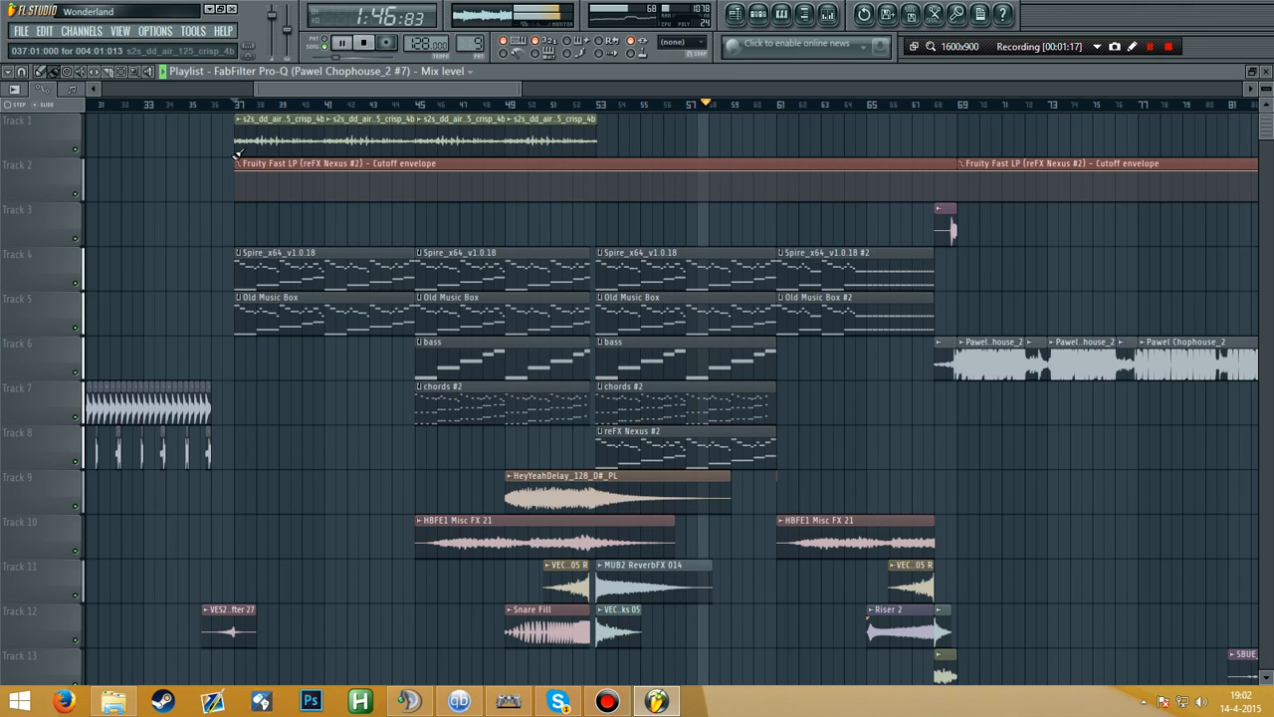
scroll(224, 206, down, 5)
scroll(313, 211, down, 10)
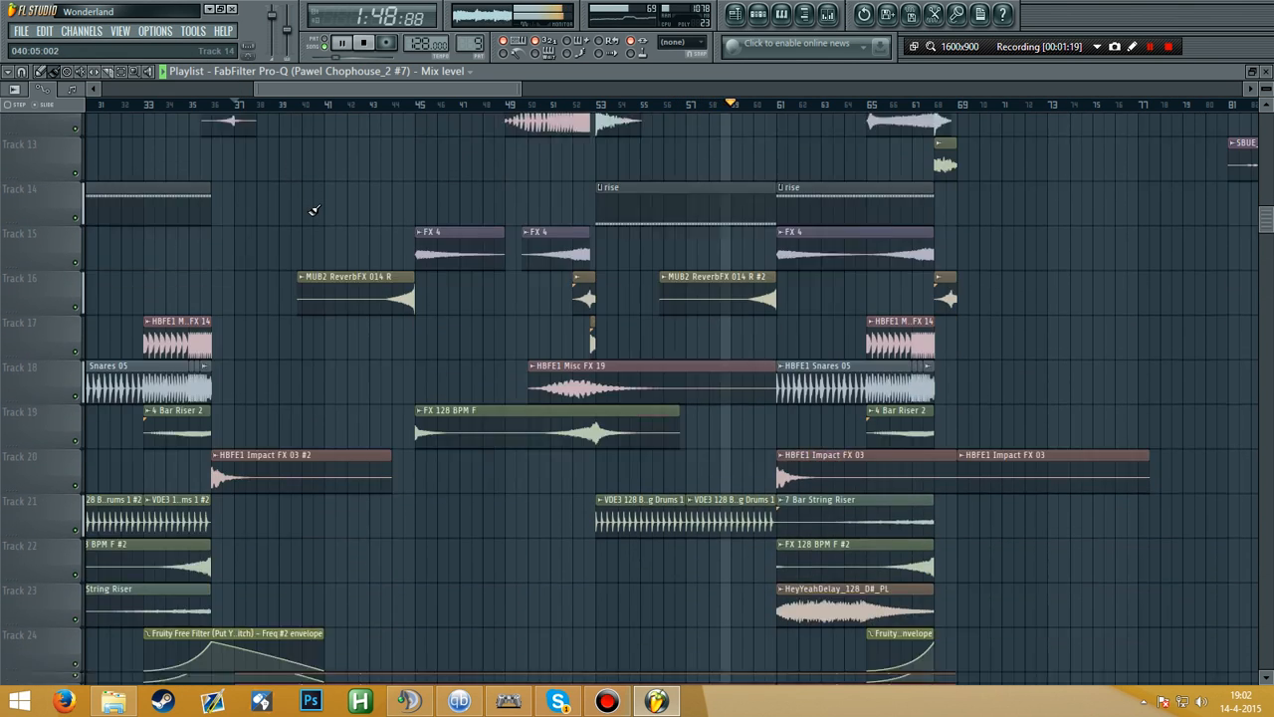
scroll(313, 209, down, 4)
scroll(309, 210, up, 16)
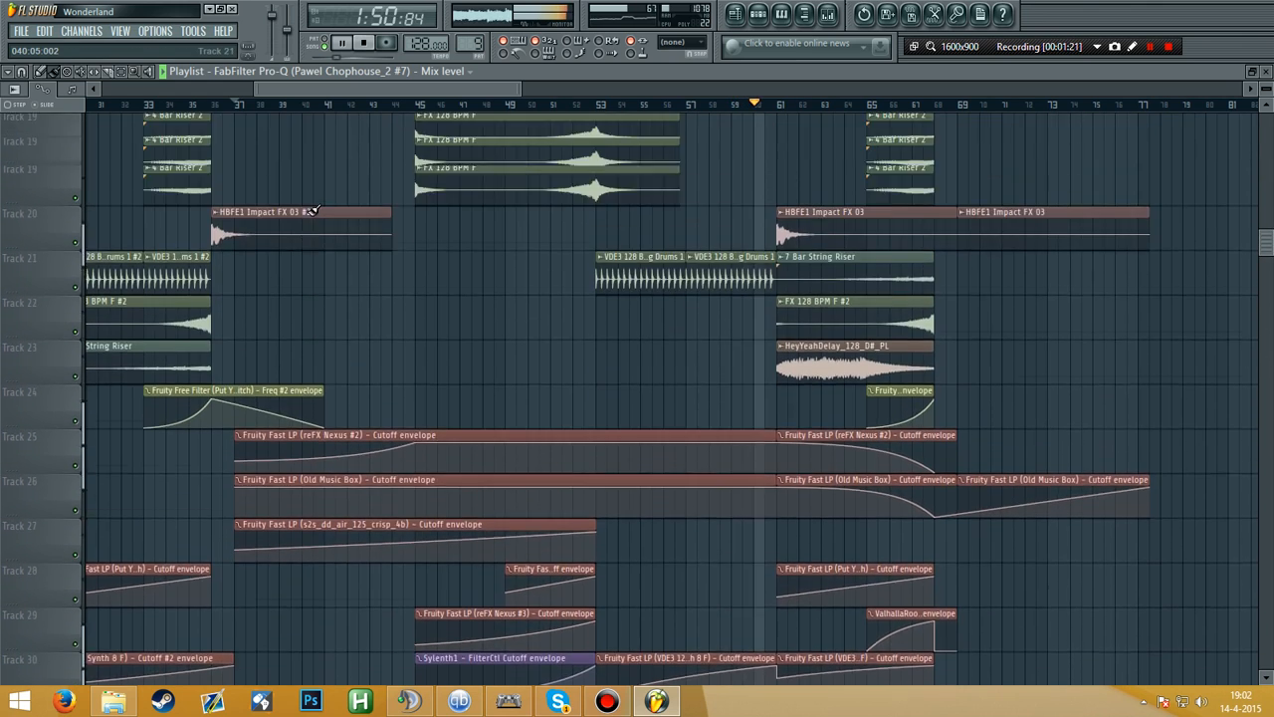
scroll(307, 210, up, 3)
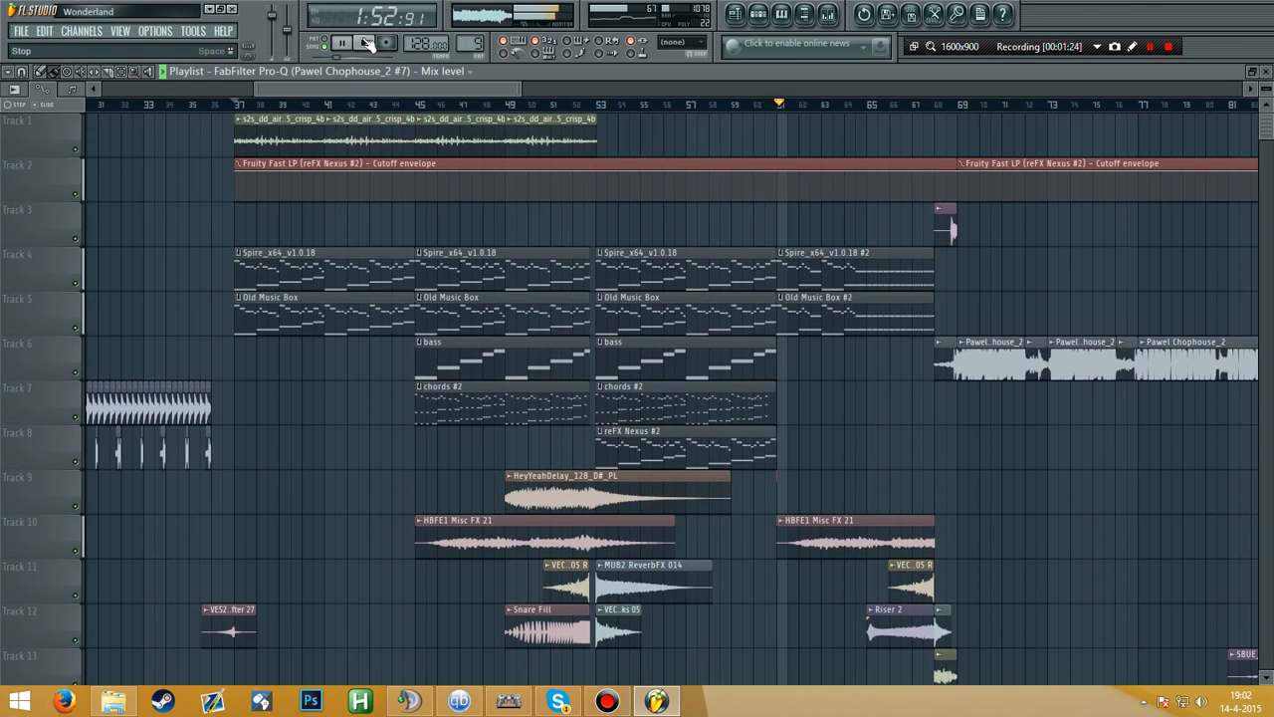
scroll(328, 234, down, 15)
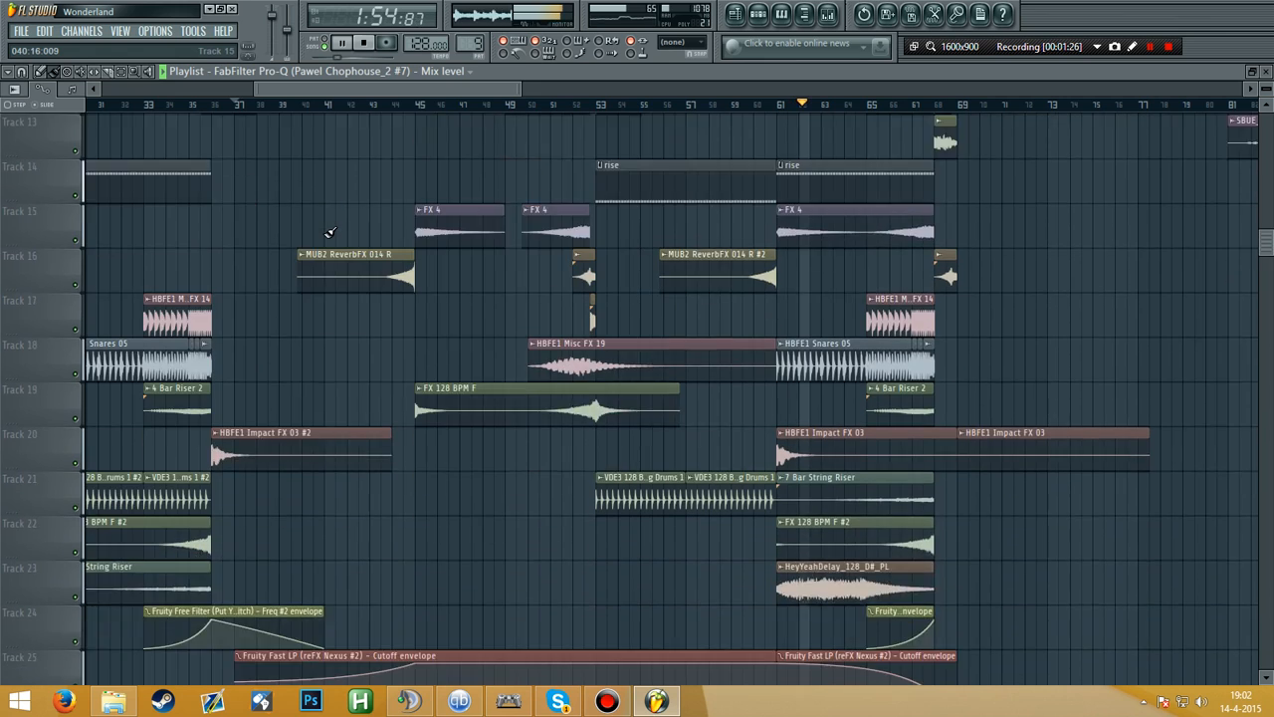
scroll(328, 229, up, 15)
click(363, 43)
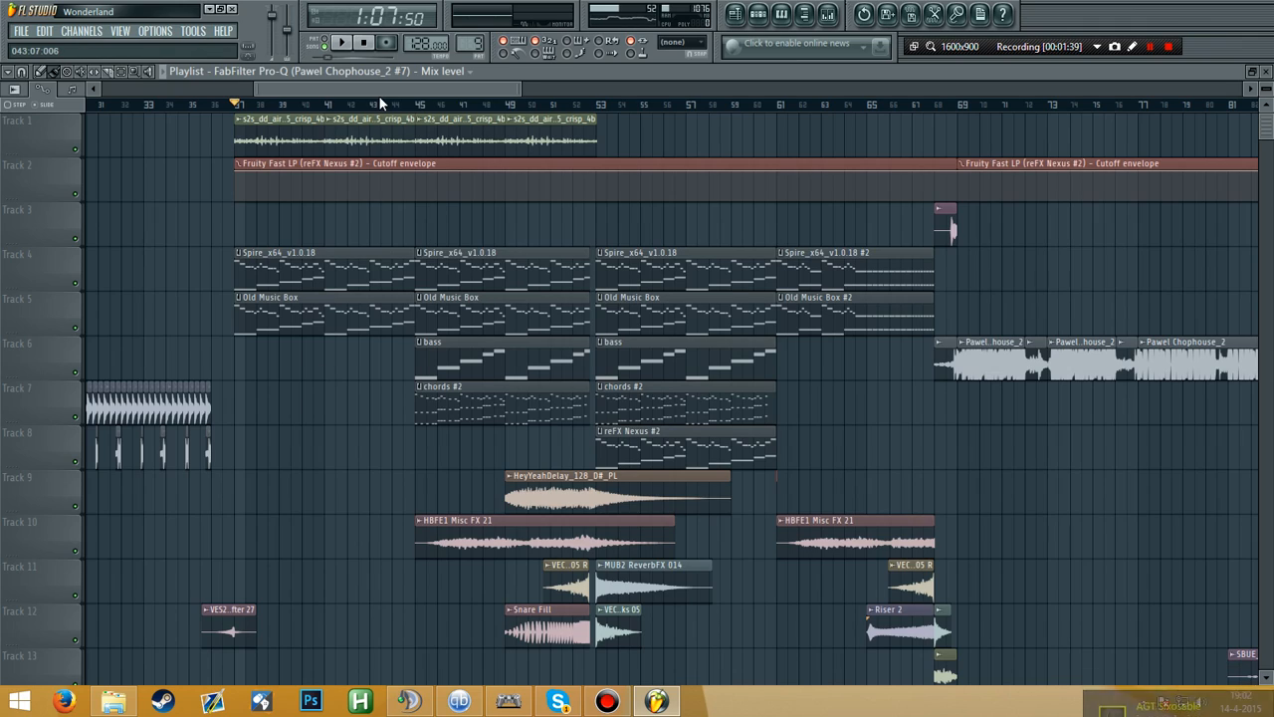
Step: Select the Old Music Box clip at bar 37 and open that channel's instrument plugin, clear of the channel rack
scroll(375, 115, right, 2)
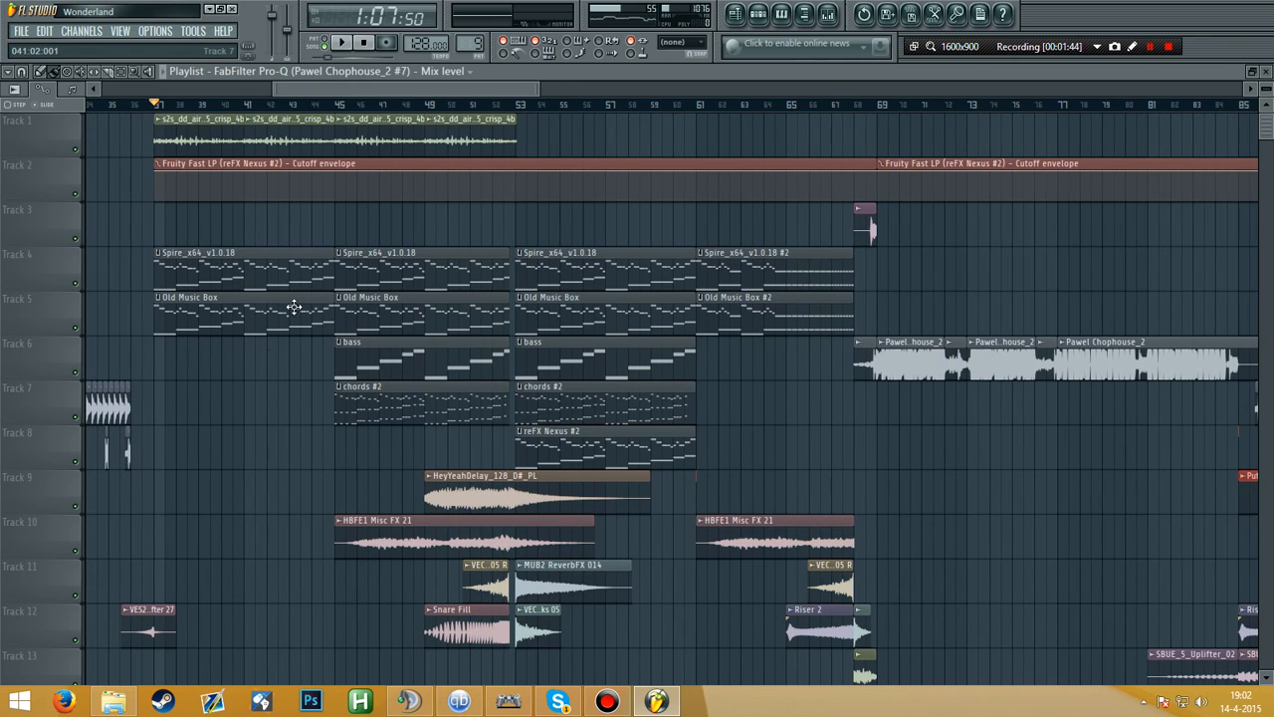
drag(535, 89, 280, 94)
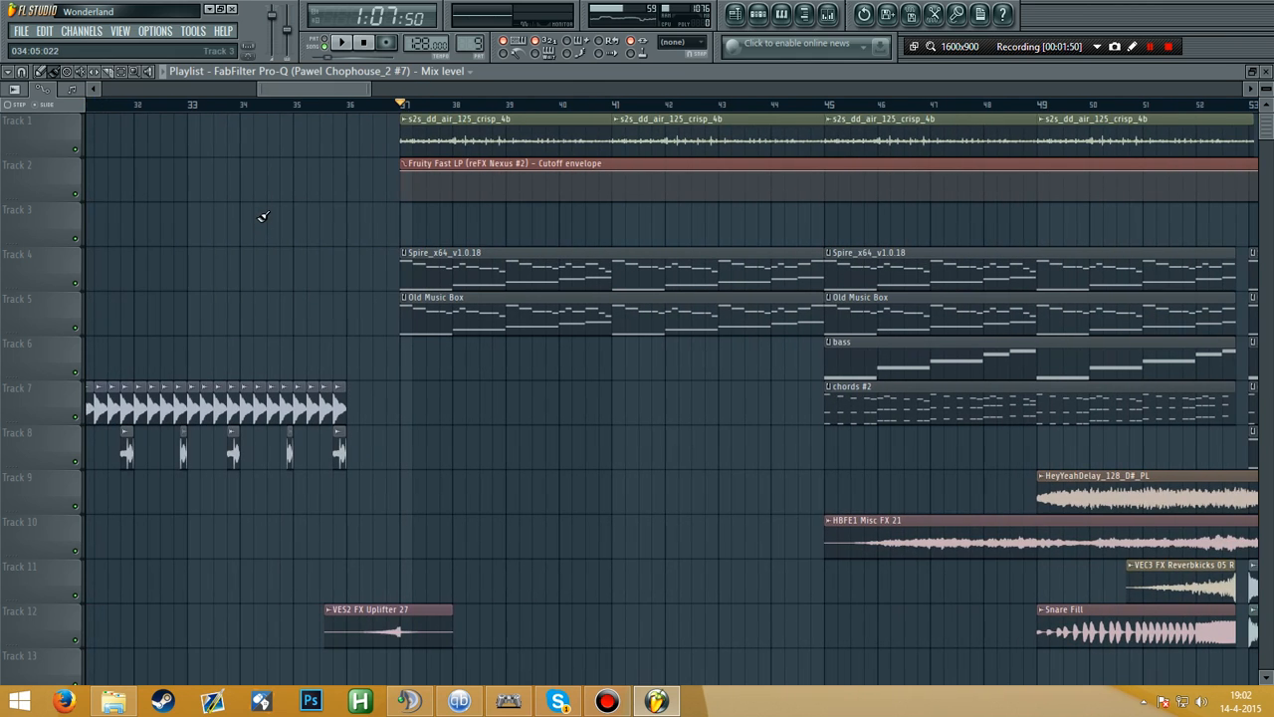
click(438, 303)
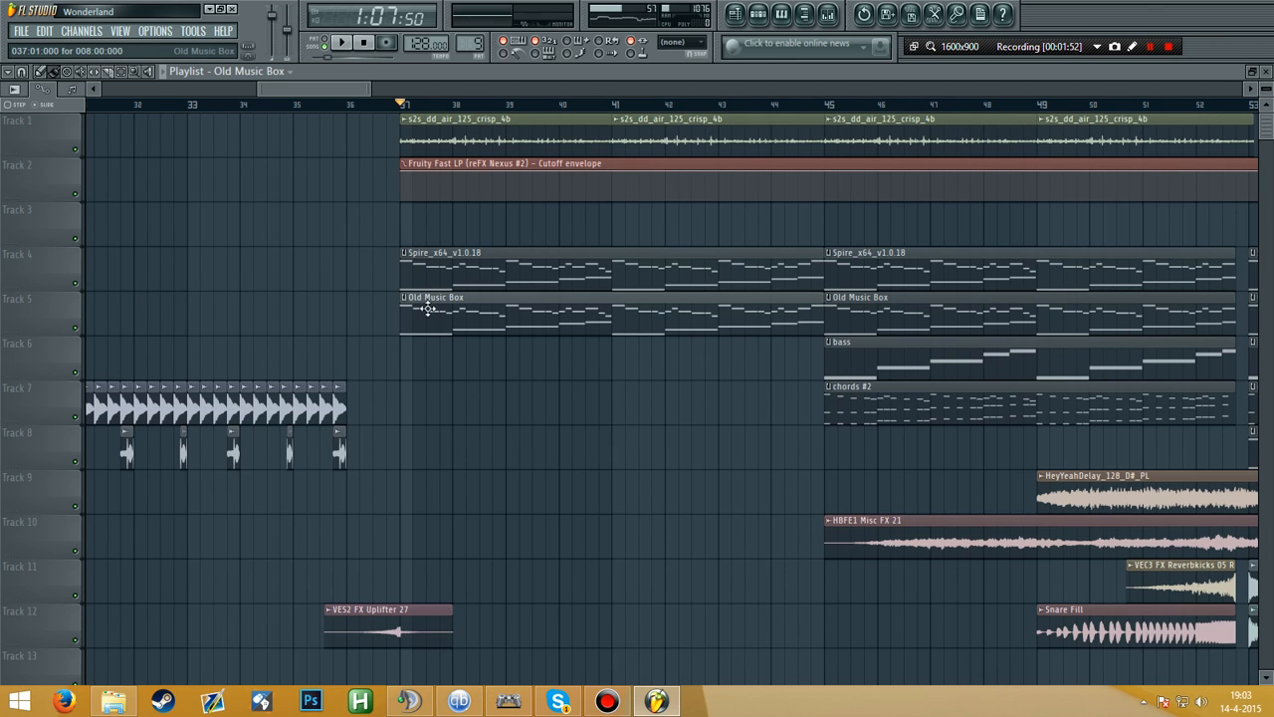
click(1256, 72)
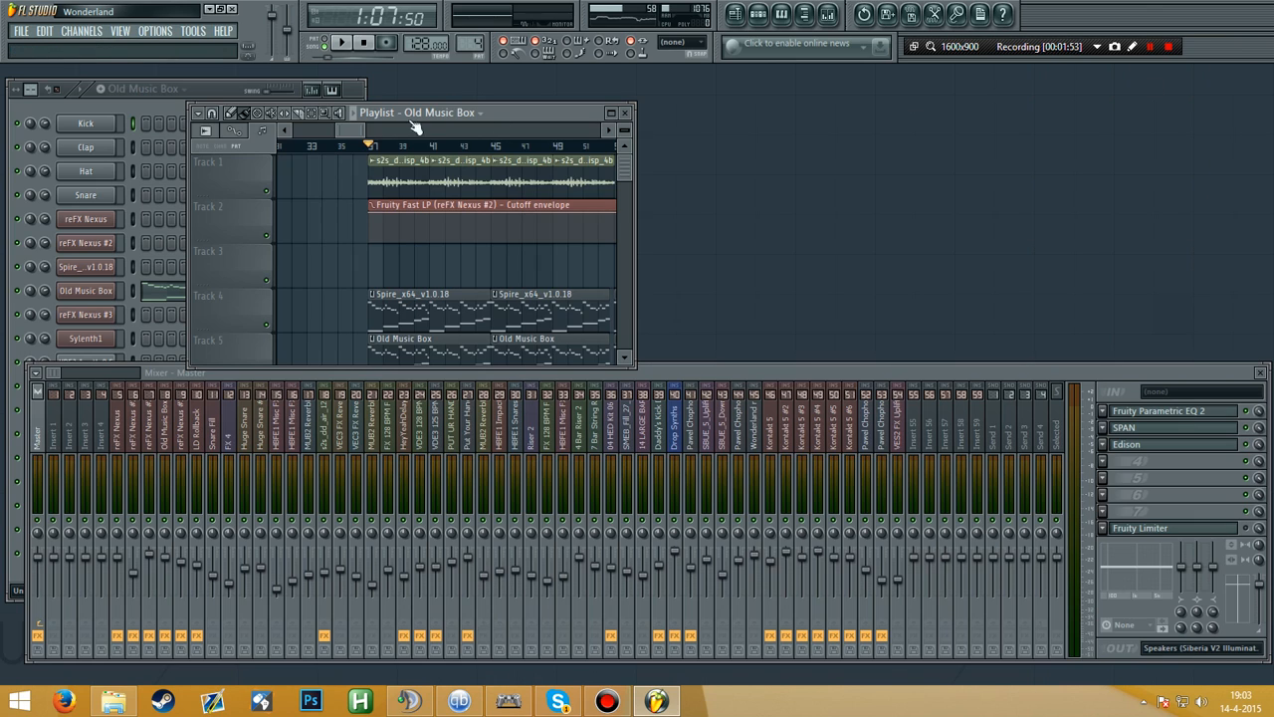
click(192, 91)
click(91, 291)
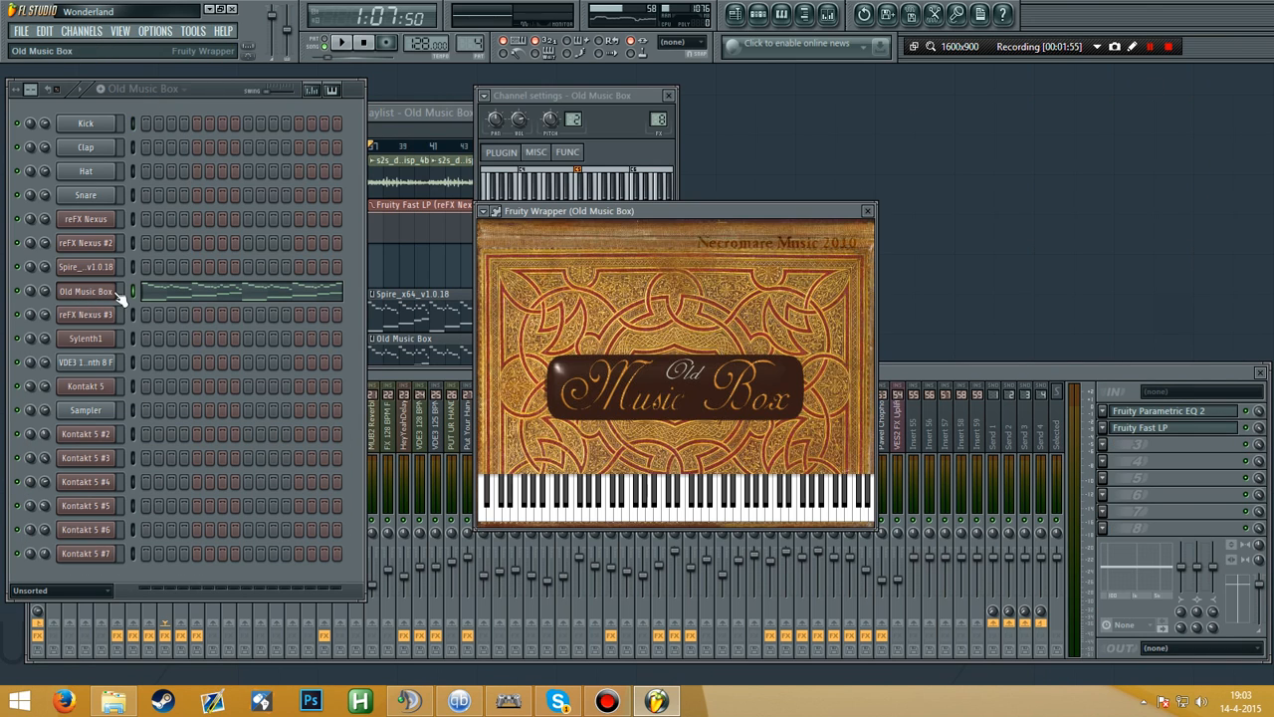
click(668, 96)
drag(721, 207, 850, 139)
Step: Audition several notes on the Old Music Box plugin's keyboard and close the plugin
drag(715, 435, 778, 263)
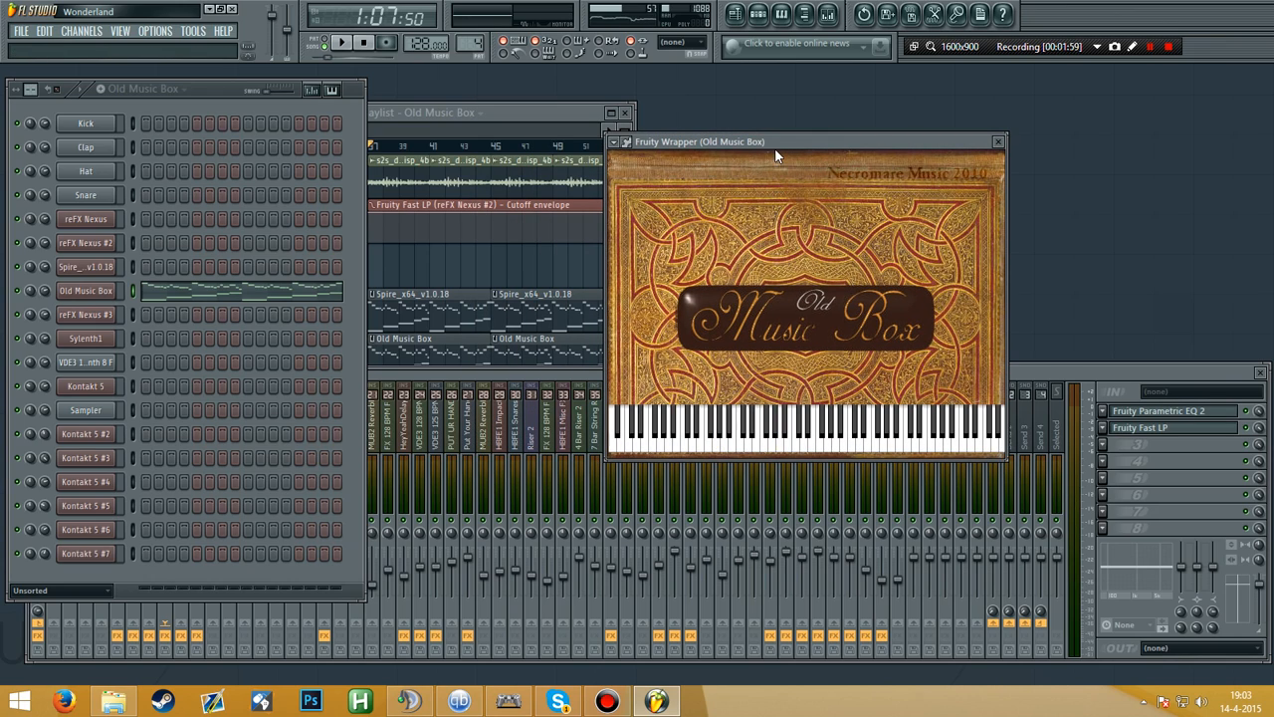
drag(780, 139, 791, 135)
mouse_move(766, 439)
mouse_down()
mouse_move(799, 440)
mouse_move(743, 441)
mouse_up()
click(753, 439)
click(753, 436)
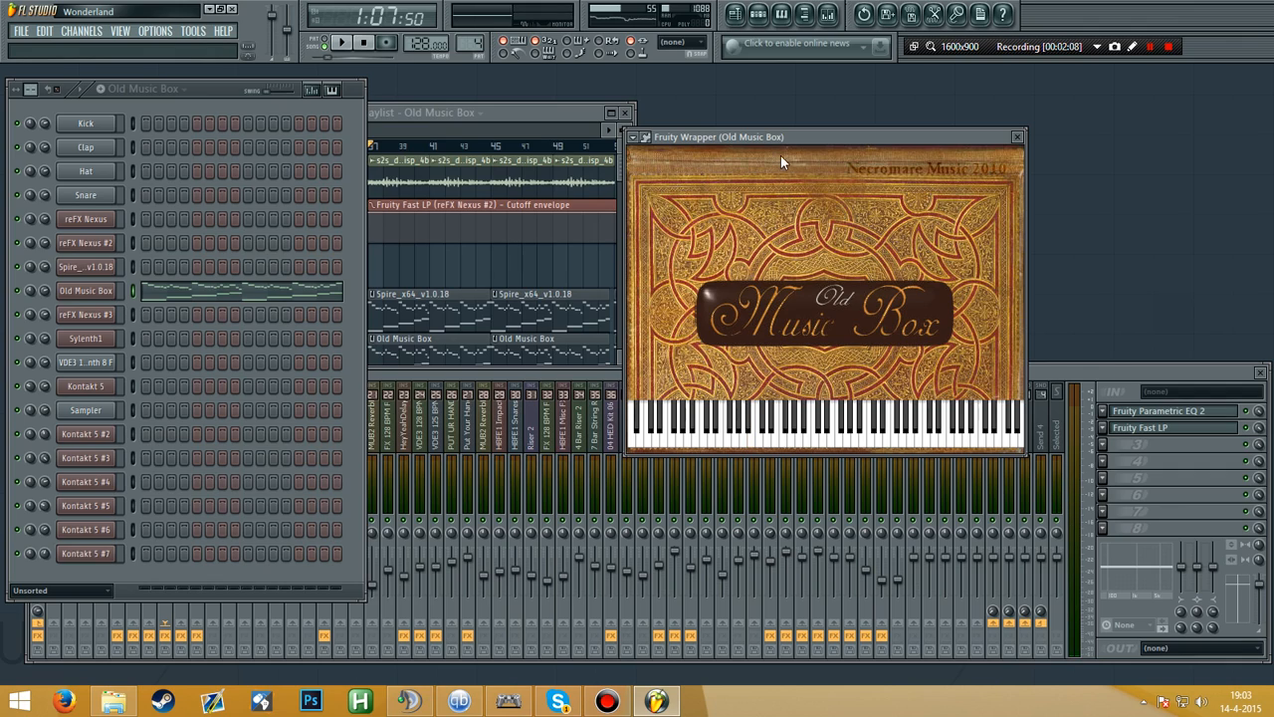
drag(767, 142, 780, 134)
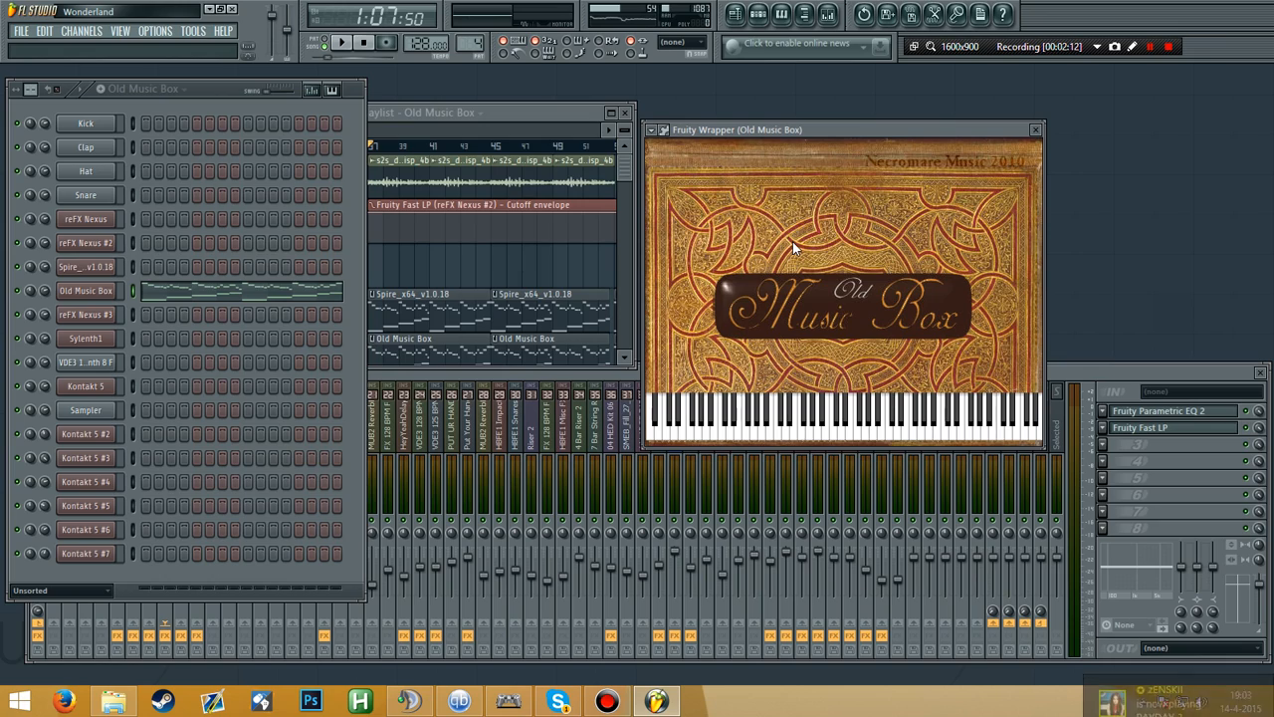
click(973, 414)
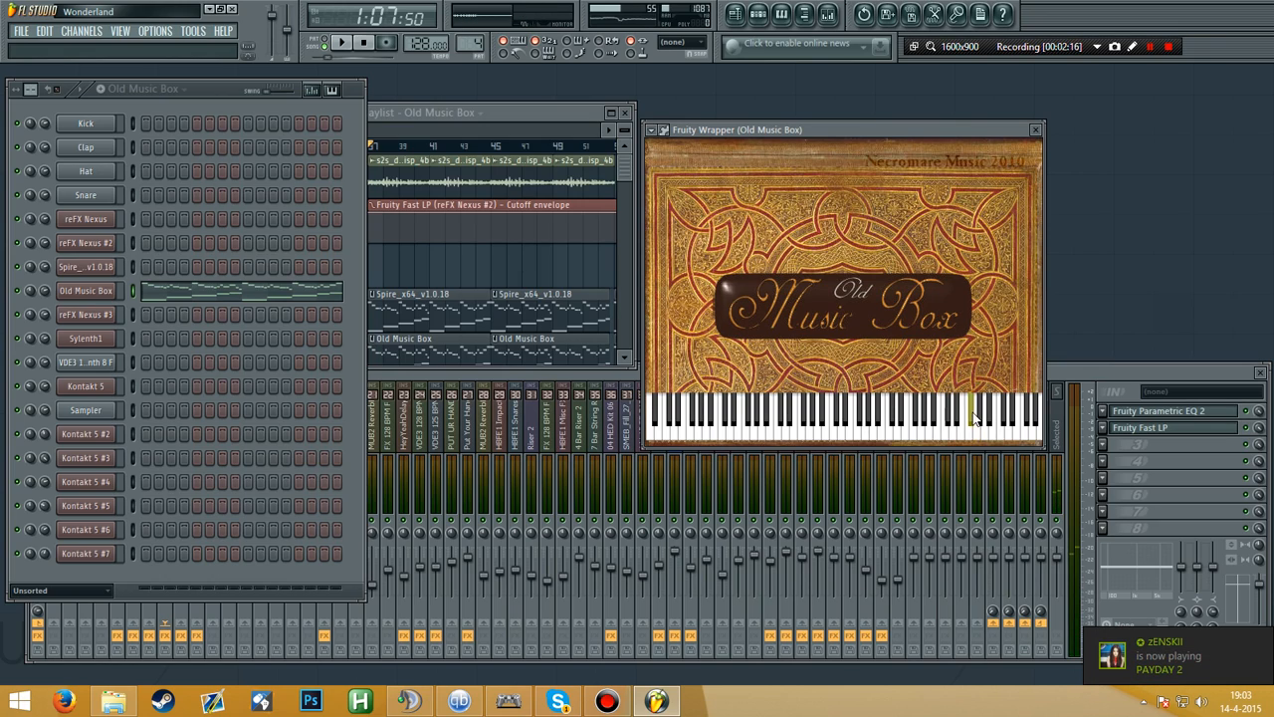
click(909, 427)
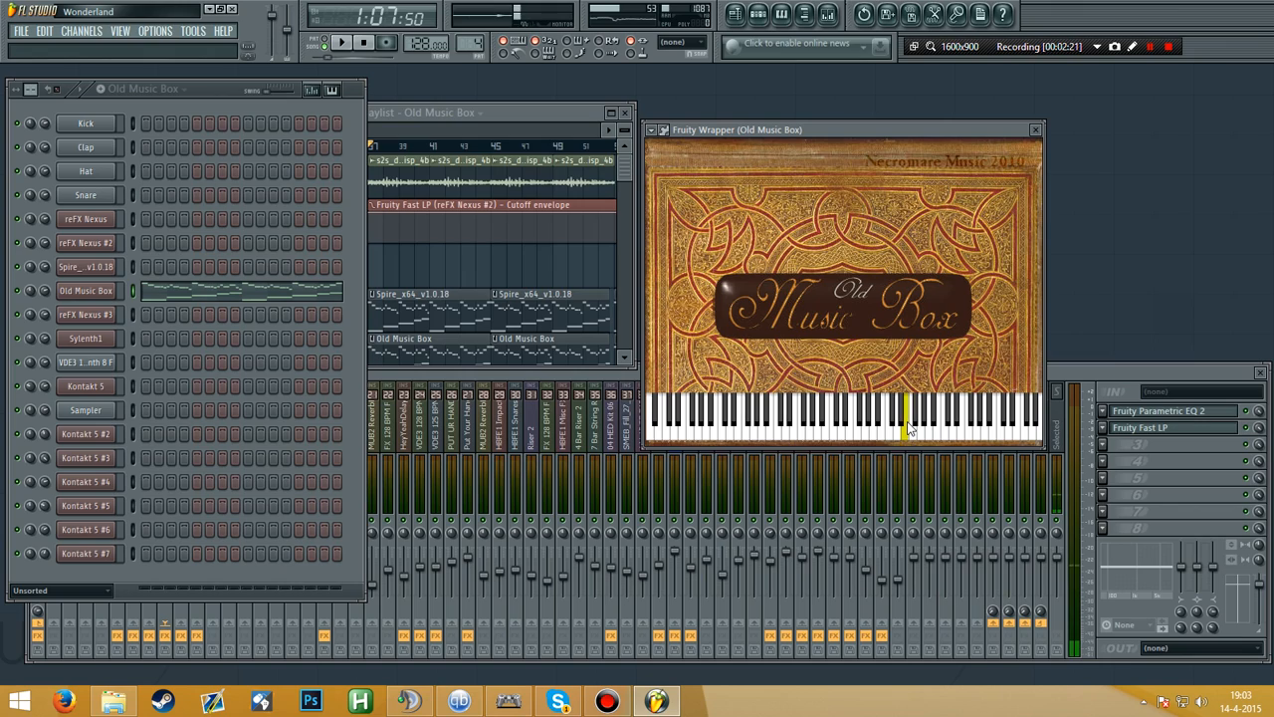
click(926, 418)
click(952, 418)
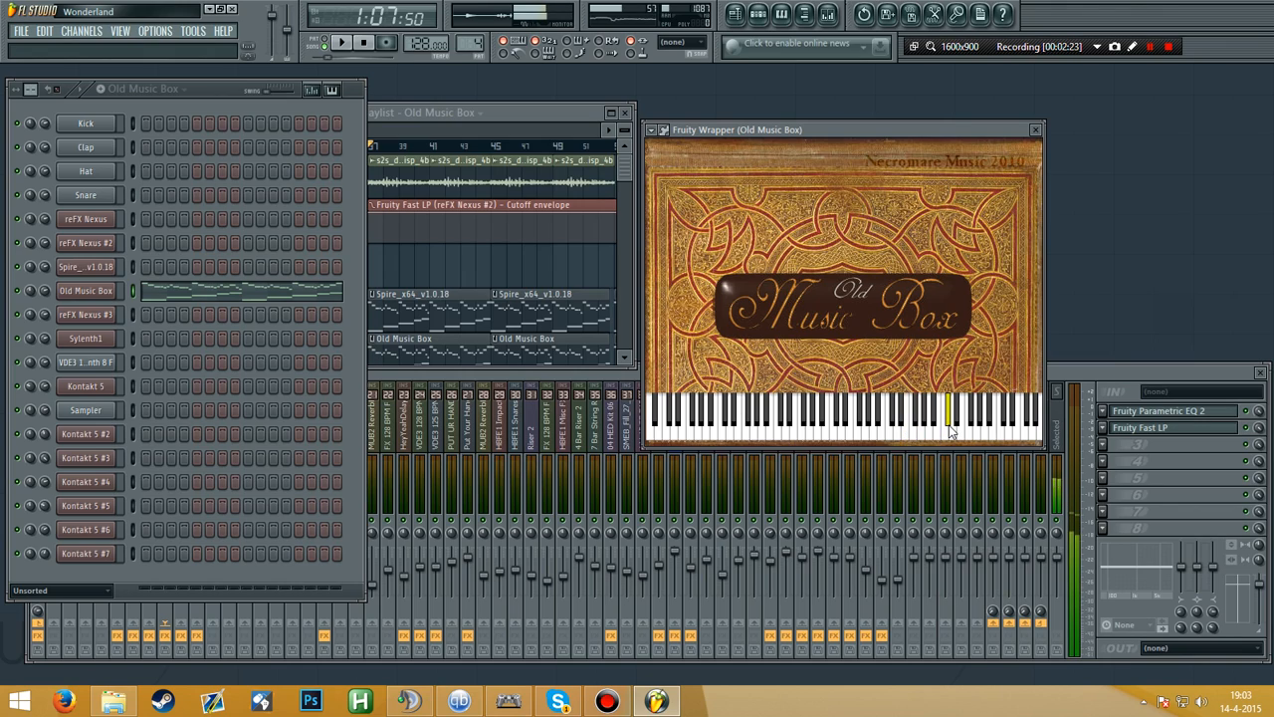
click(1038, 130)
Step: Play the Spire_x64_v1.0.18 pattern on its own in pattern mode, and return to the maximized playlist in song mode
drag(535, 112, 825, 102)
click(548, 281)
click(326, 44)
key(space)
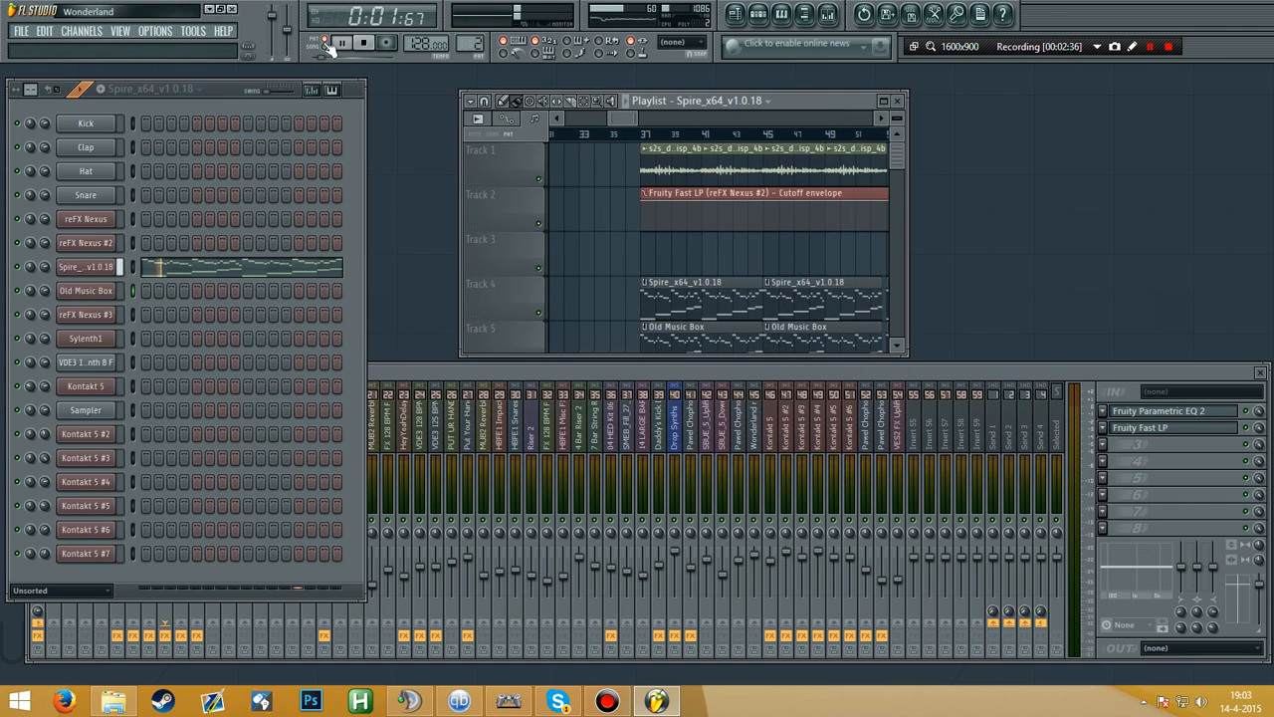
key(space)
drag(640, 136, 647, 136)
click(885, 104)
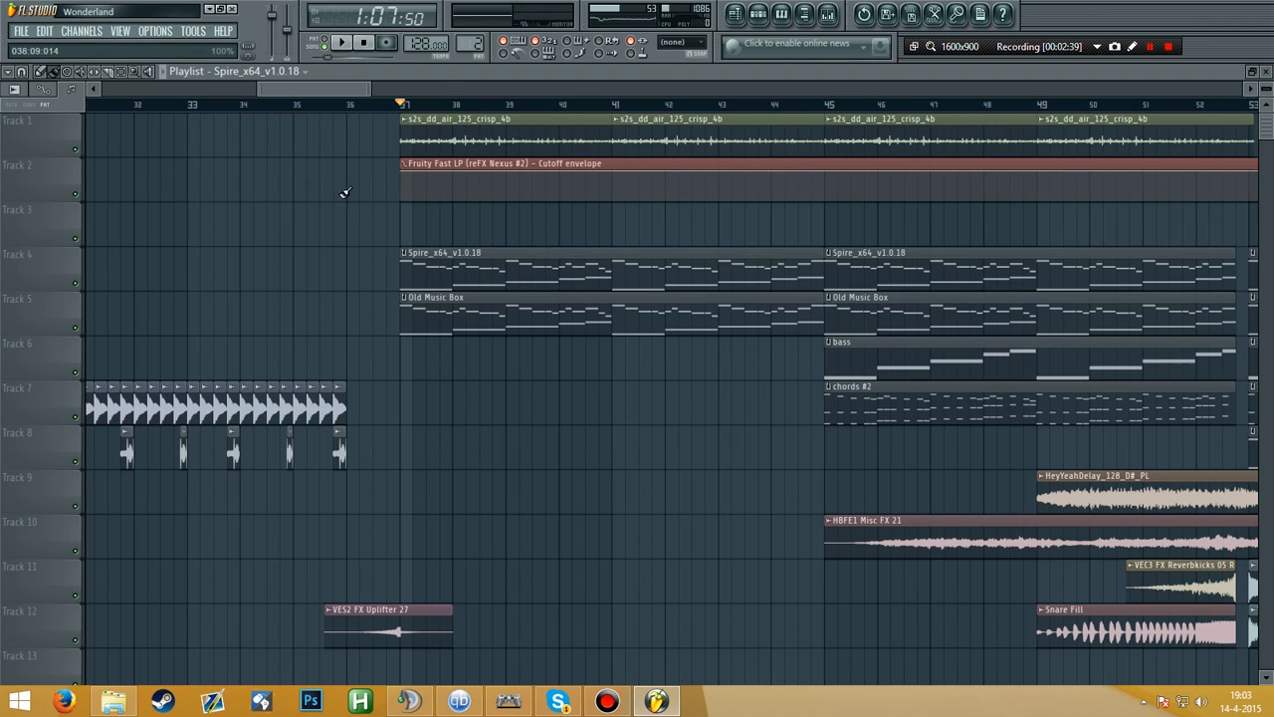
Step: Mute Track 1 and briefly play the melody from bar 37
click(79, 150)
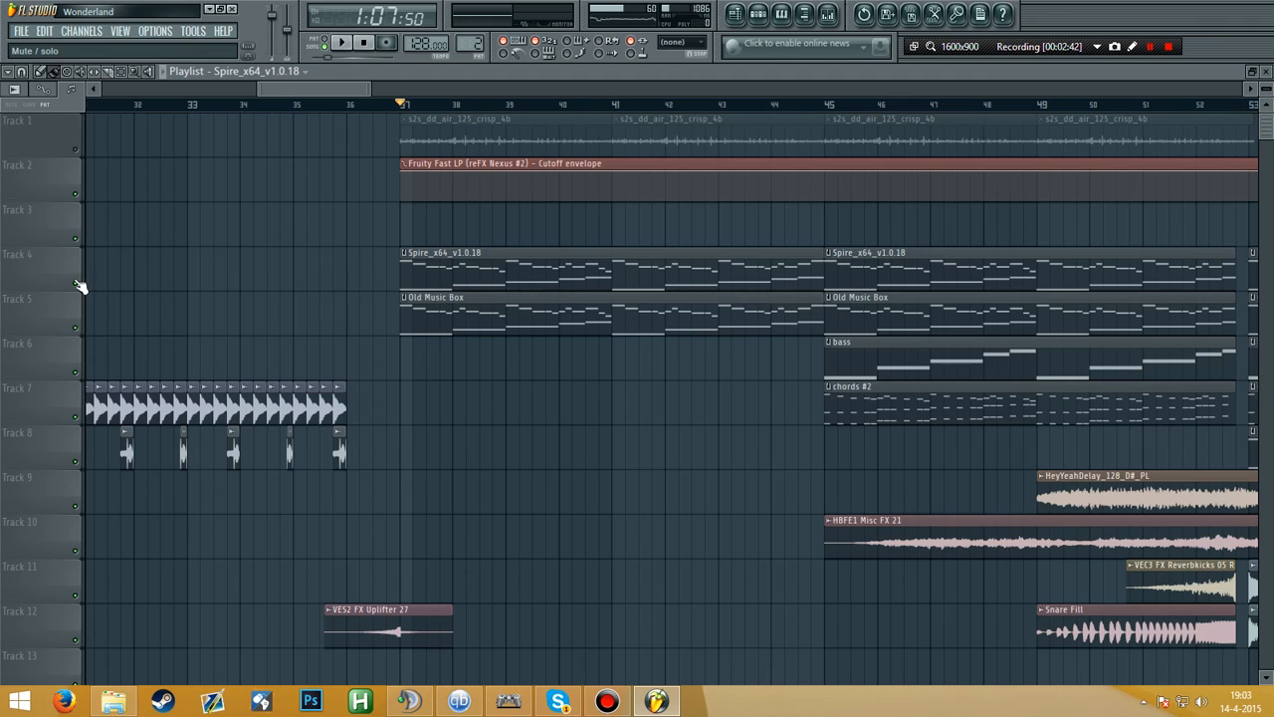
key(space)
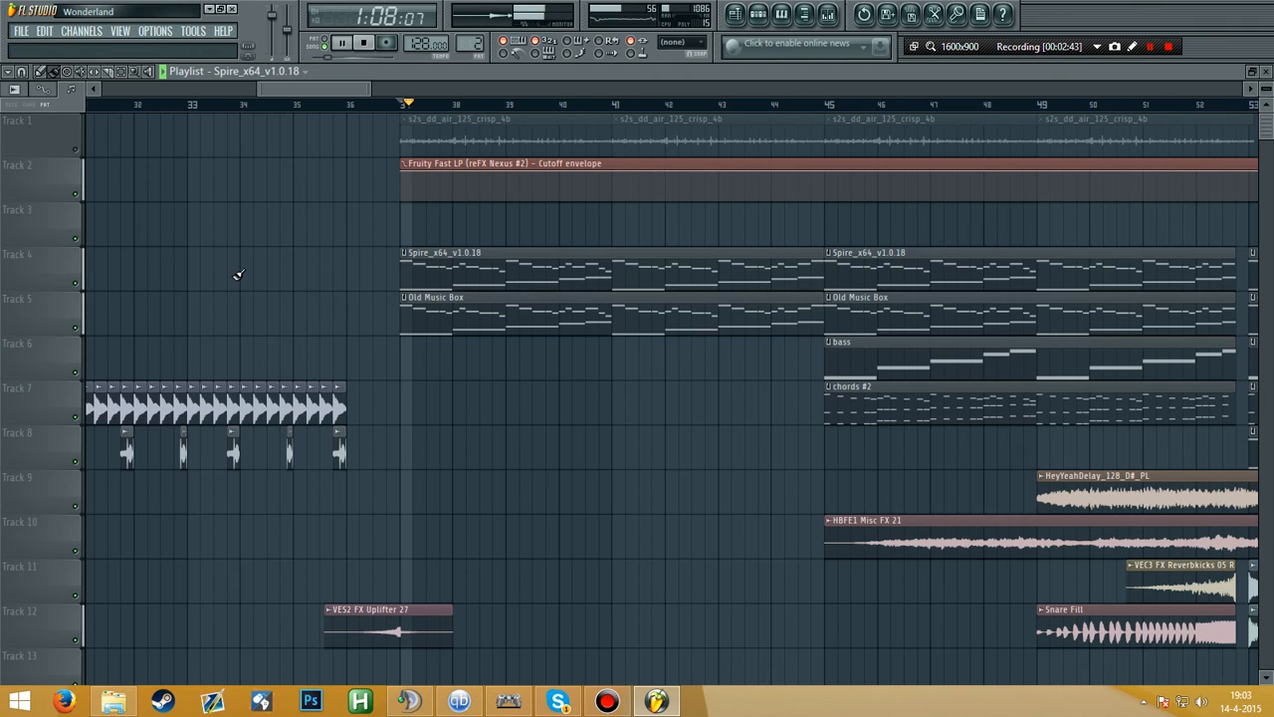
key(space)
Step: Mute Track 4 to hear the Old Music Box melody without Spire, and turn Tracks 4 and 1 back on
click(80, 289)
key(space)
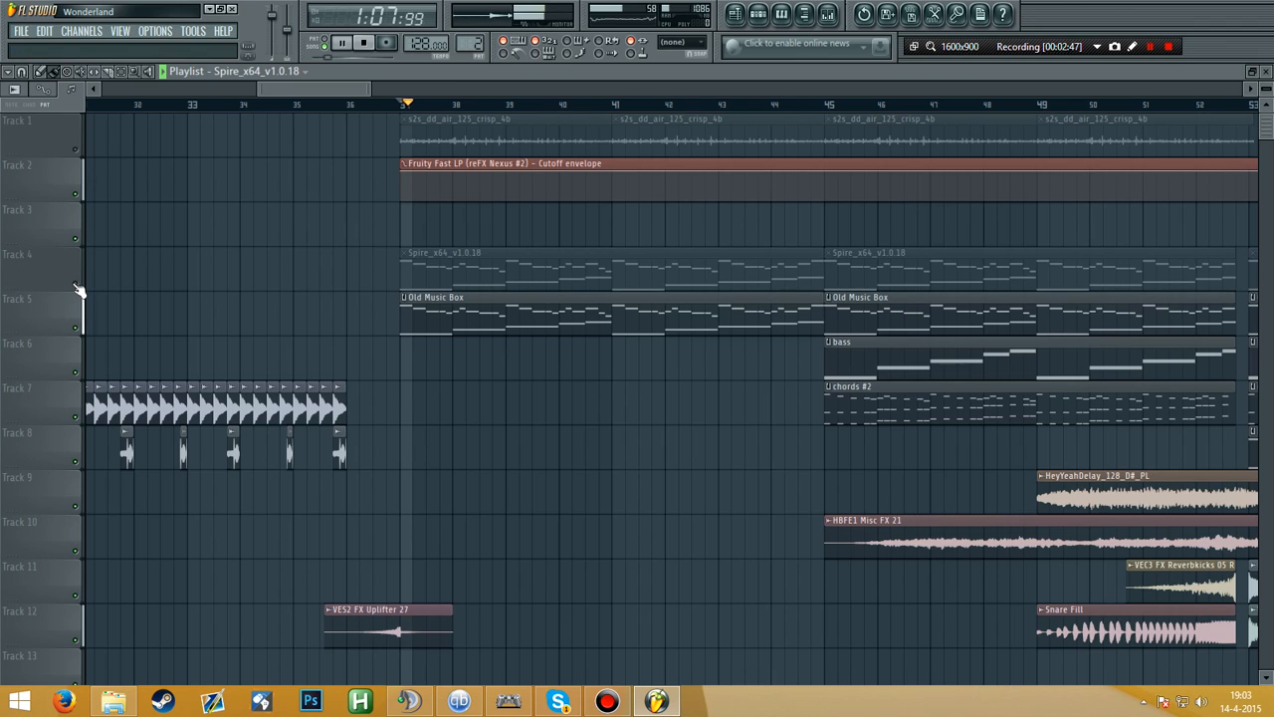
key(space)
click(79, 288)
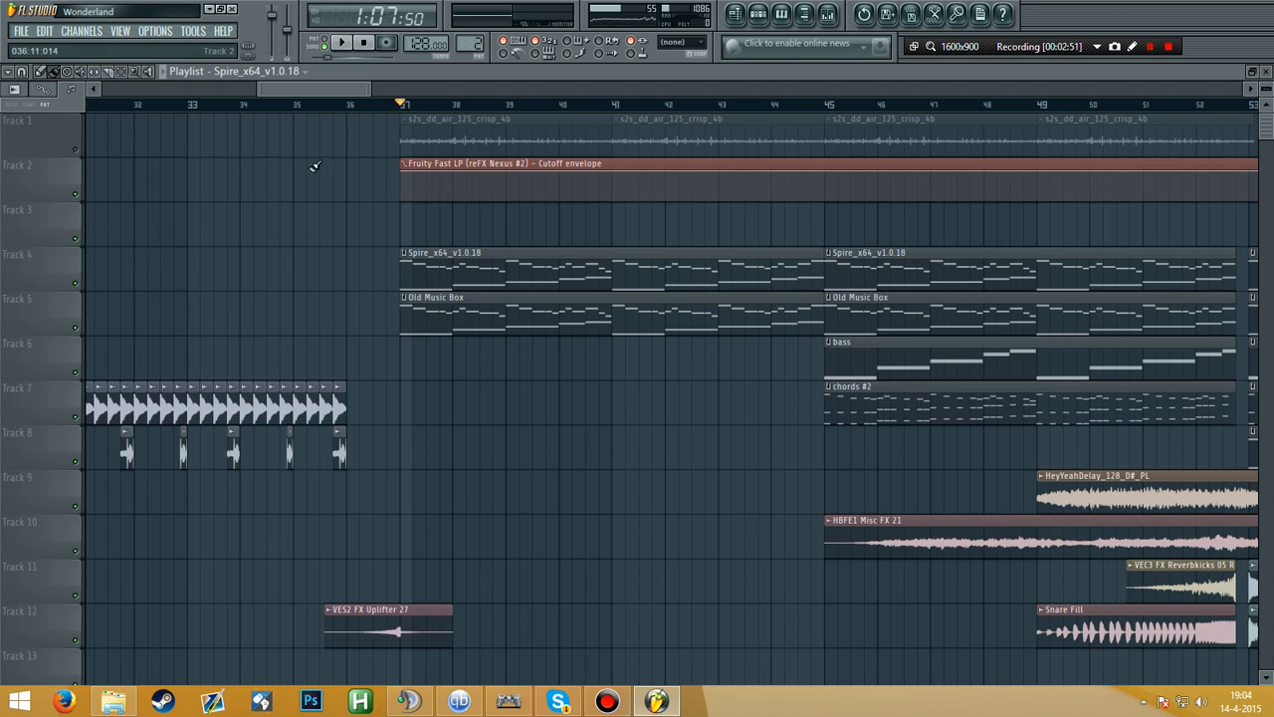
drag(334, 90, 345, 90)
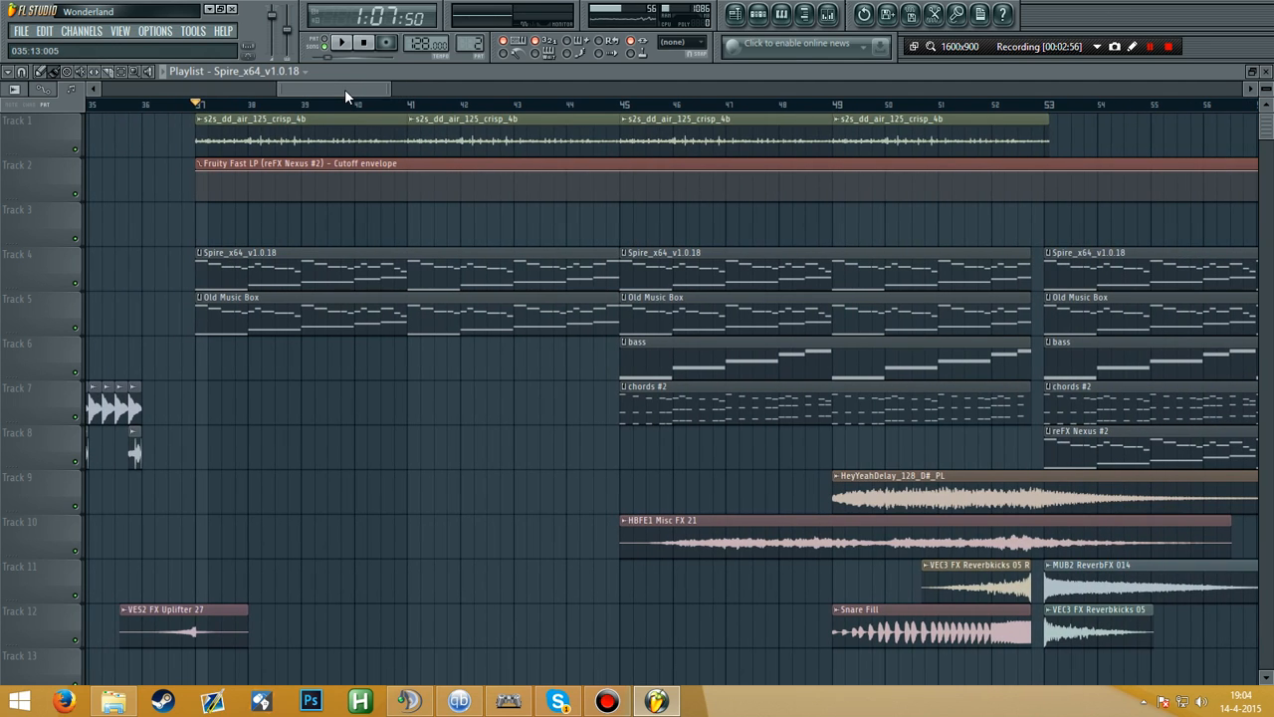
Step: Open the mixer over the playlist, check several insert tracks, and select the Old Music Box track
click(249, 314)
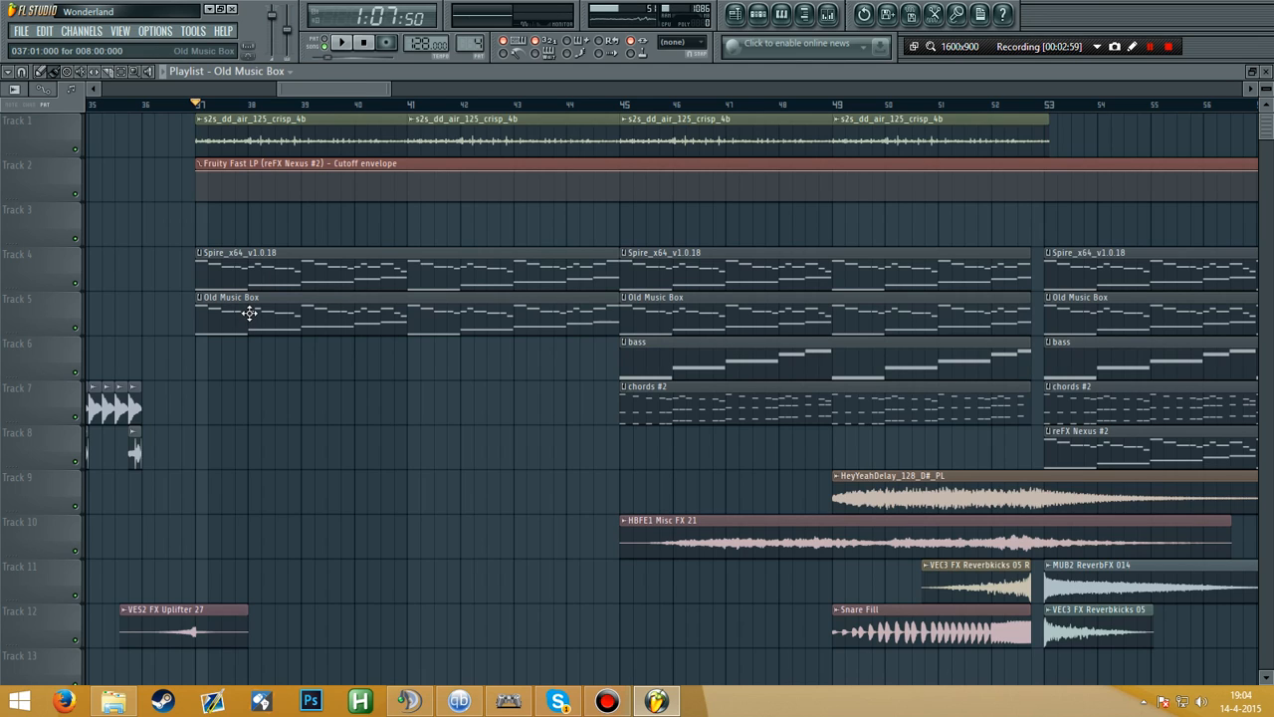
click(827, 17)
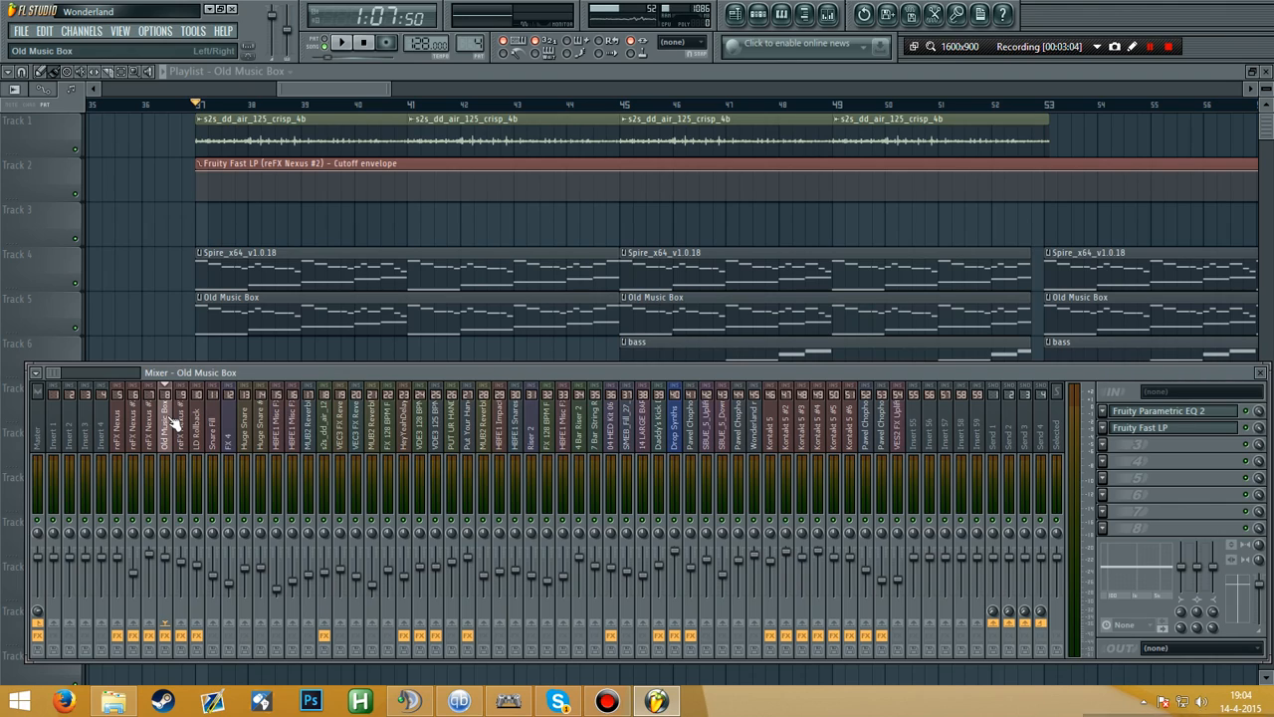
click(899, 413)
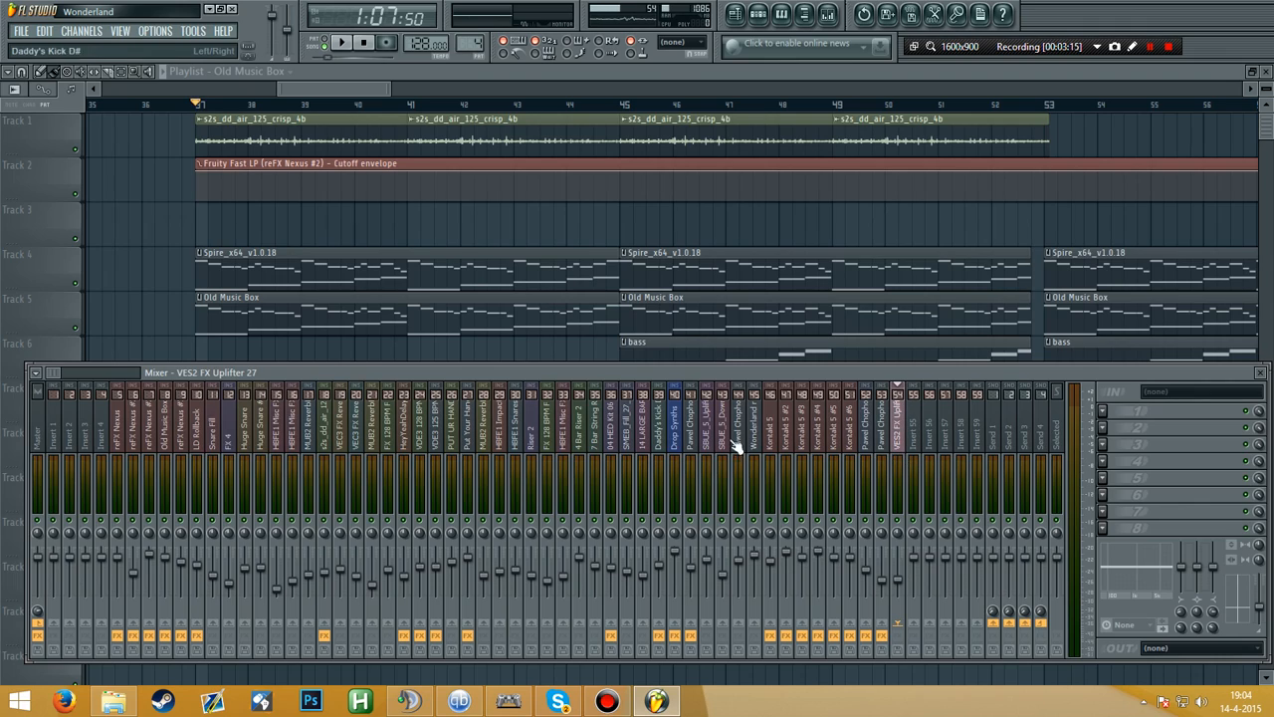
click(585, 431)
click(212, 428)
click(182, 430)
click(198, 431)
click(211, 432)
click(166, 432)
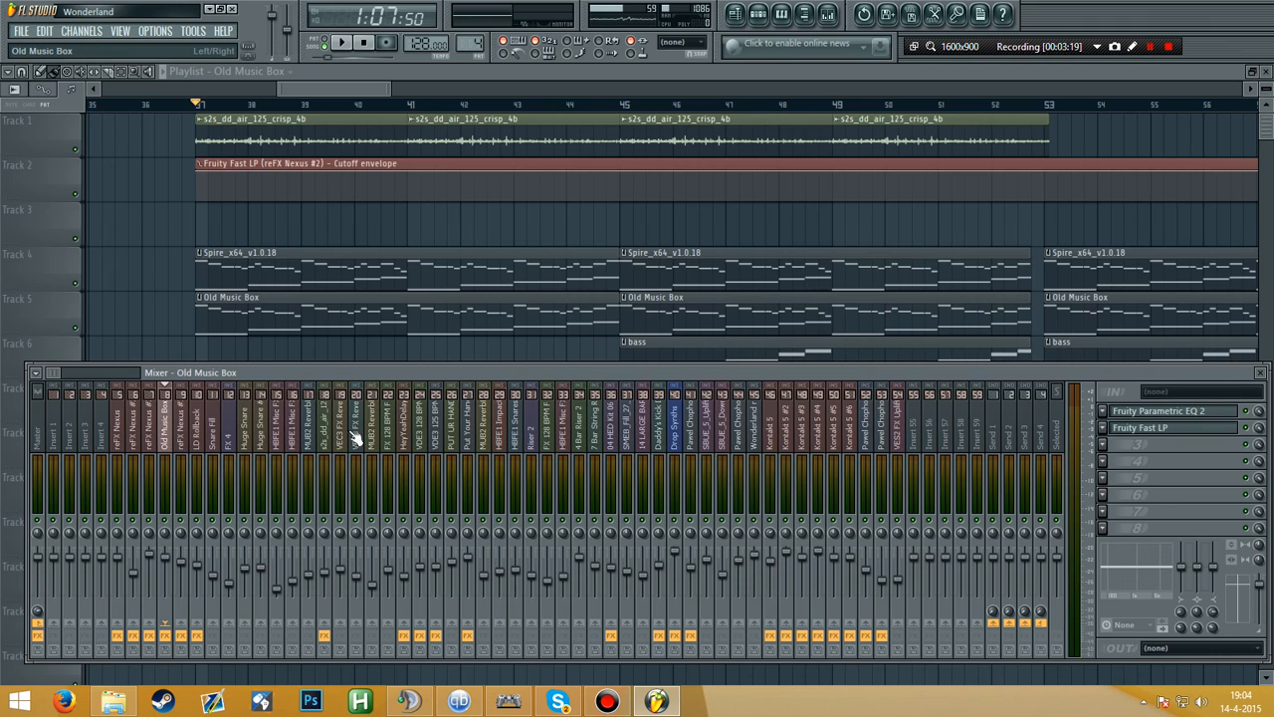
Step: Open Fruity Parametric EQ 2 on the Old Music Box track and centre its window to examine the EQ curve
click(1173, 412)
drag(438, 176, 786, 170)
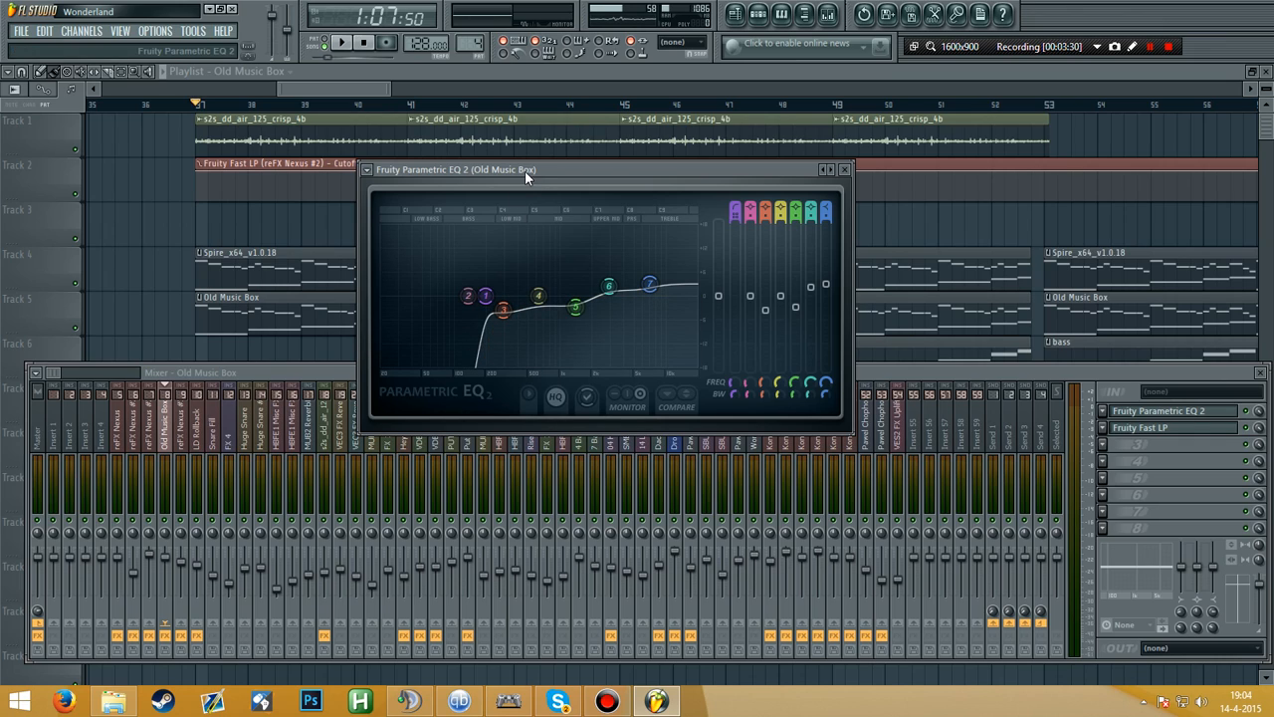
drag(524, 171, 532, 220)
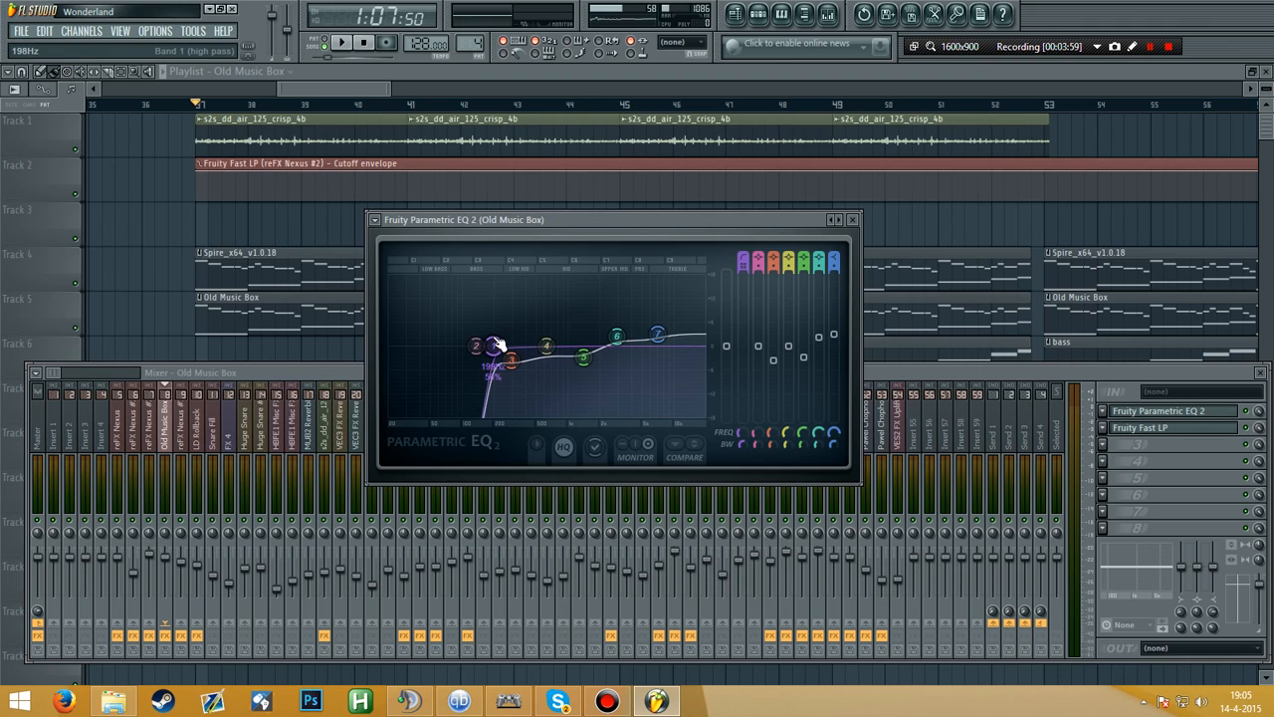
Step: Close the Old Music Box EQ and briefly view the Spire pattern's notes in the piano roll
click(852, 220)
key(F9)
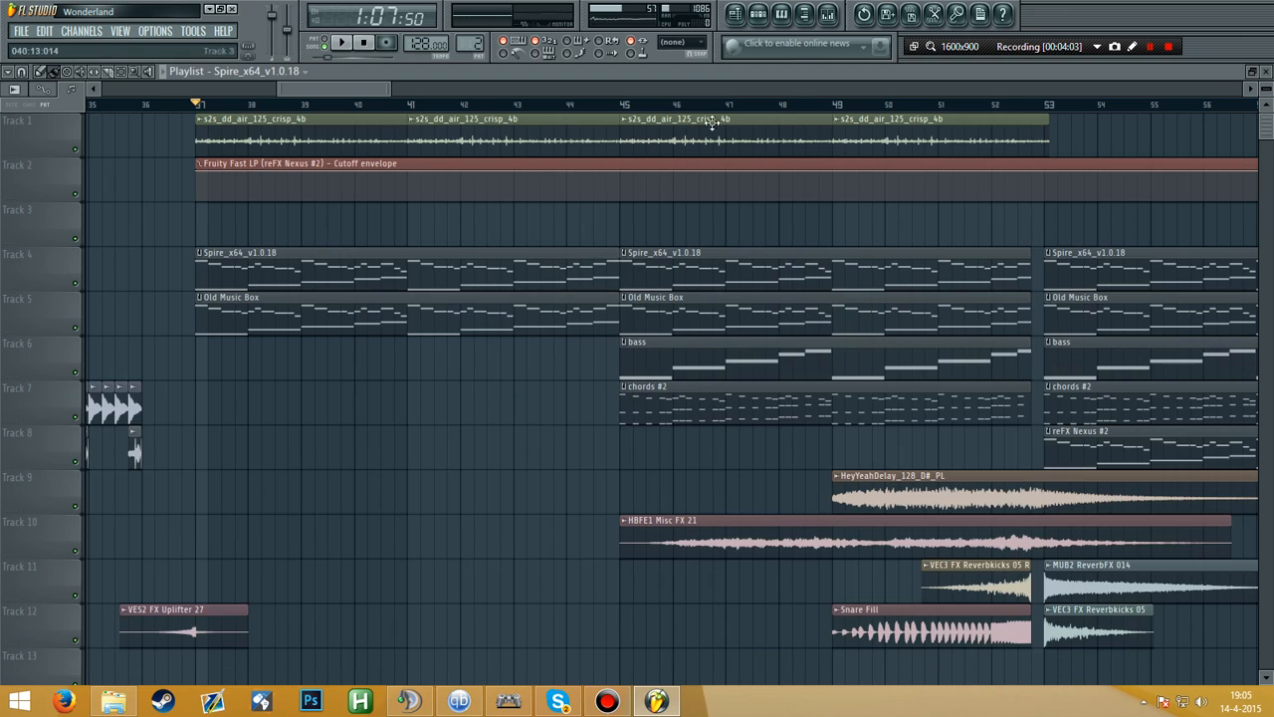
click(833, 16)
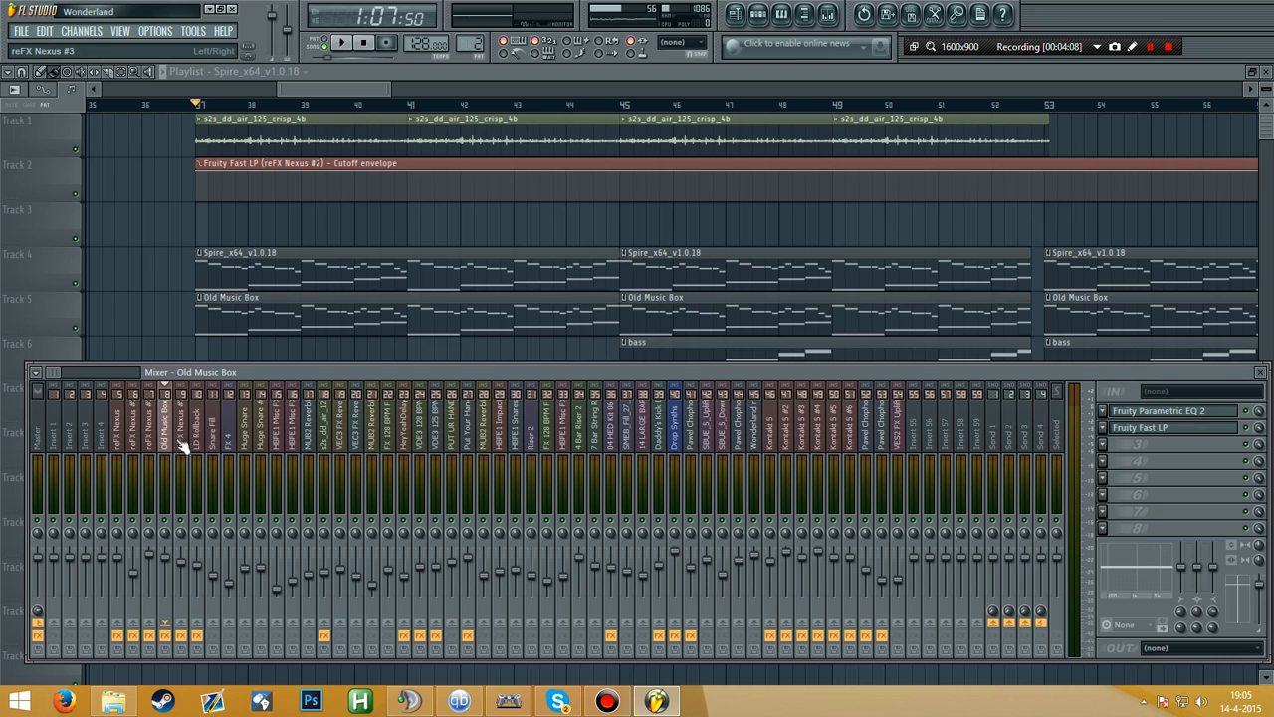
double_click(271, 284)
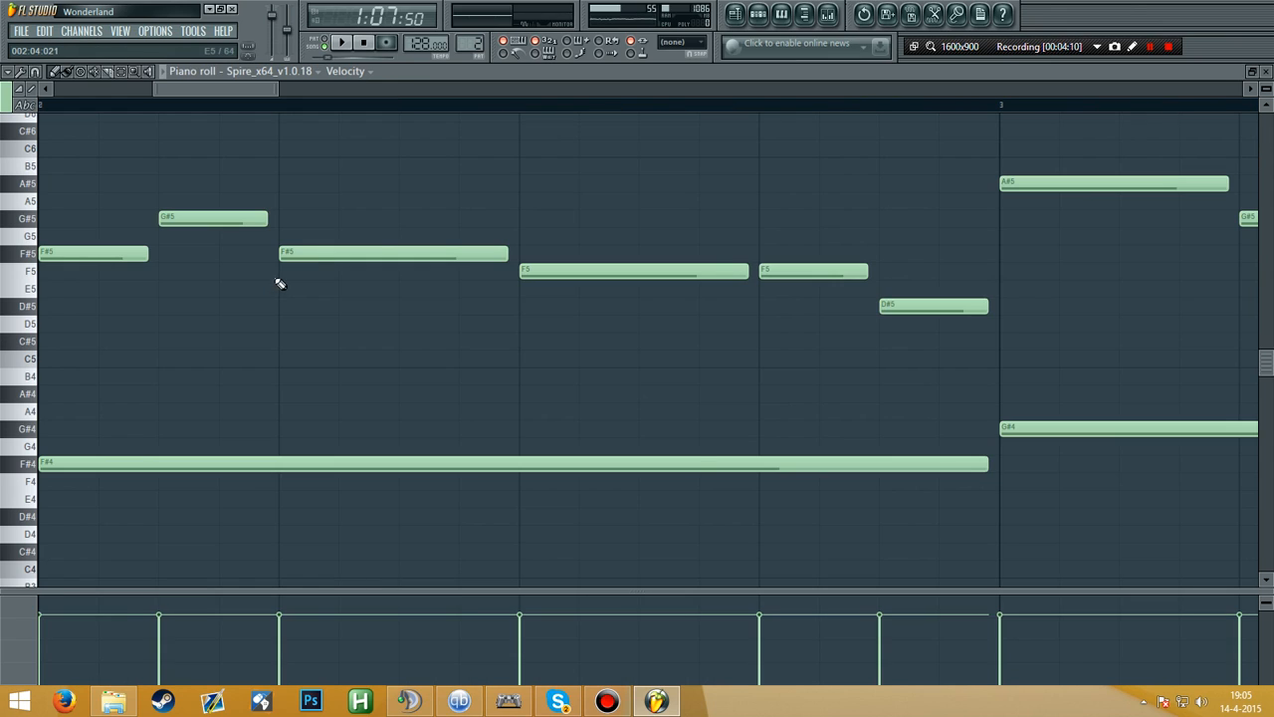
key(Escape)
Step: Open the Spire instrument and examine the Fruity Parametric EQ 2 curve on the reFX Nexus #2 mixer track
click(95, 266)
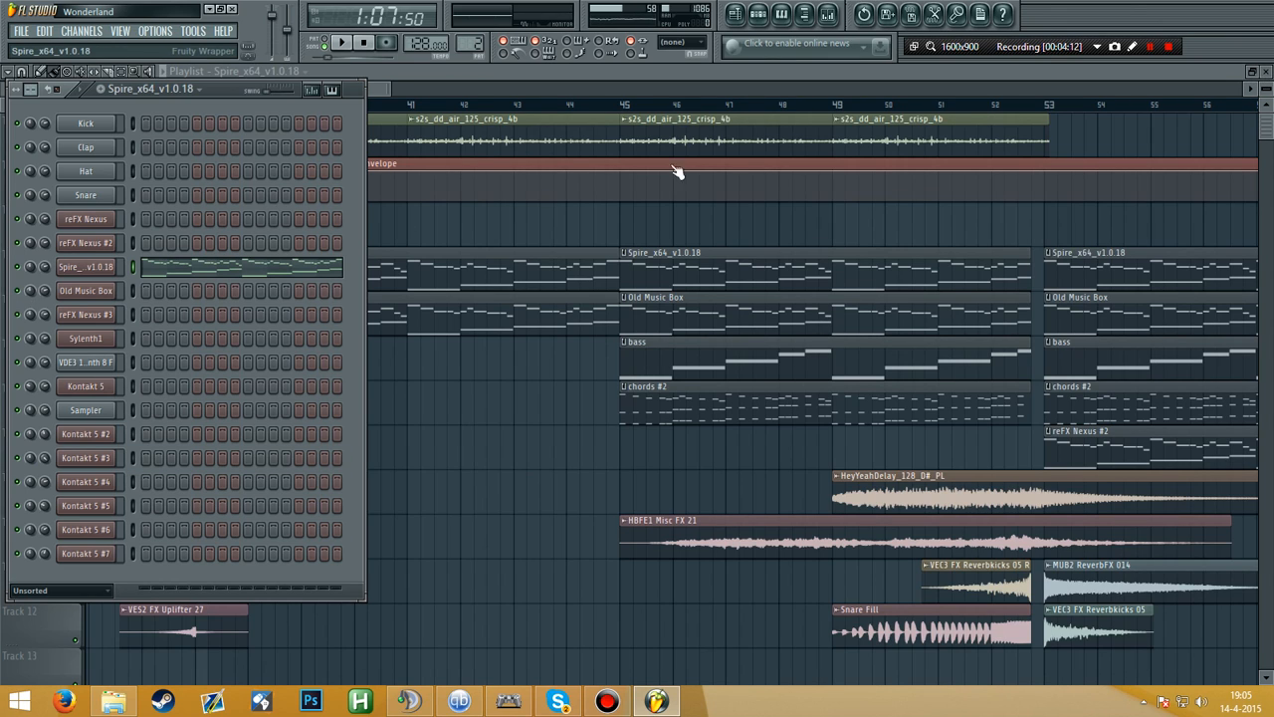
click(866, 14)
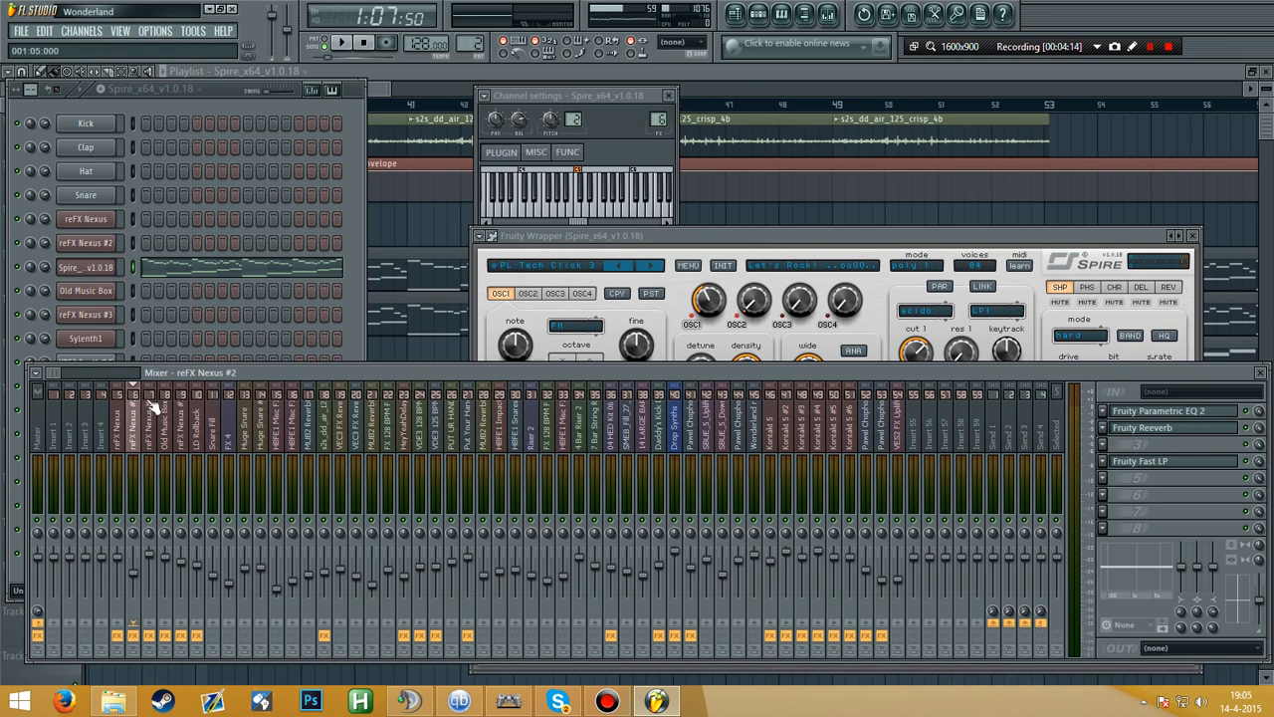
click(1175, 413)
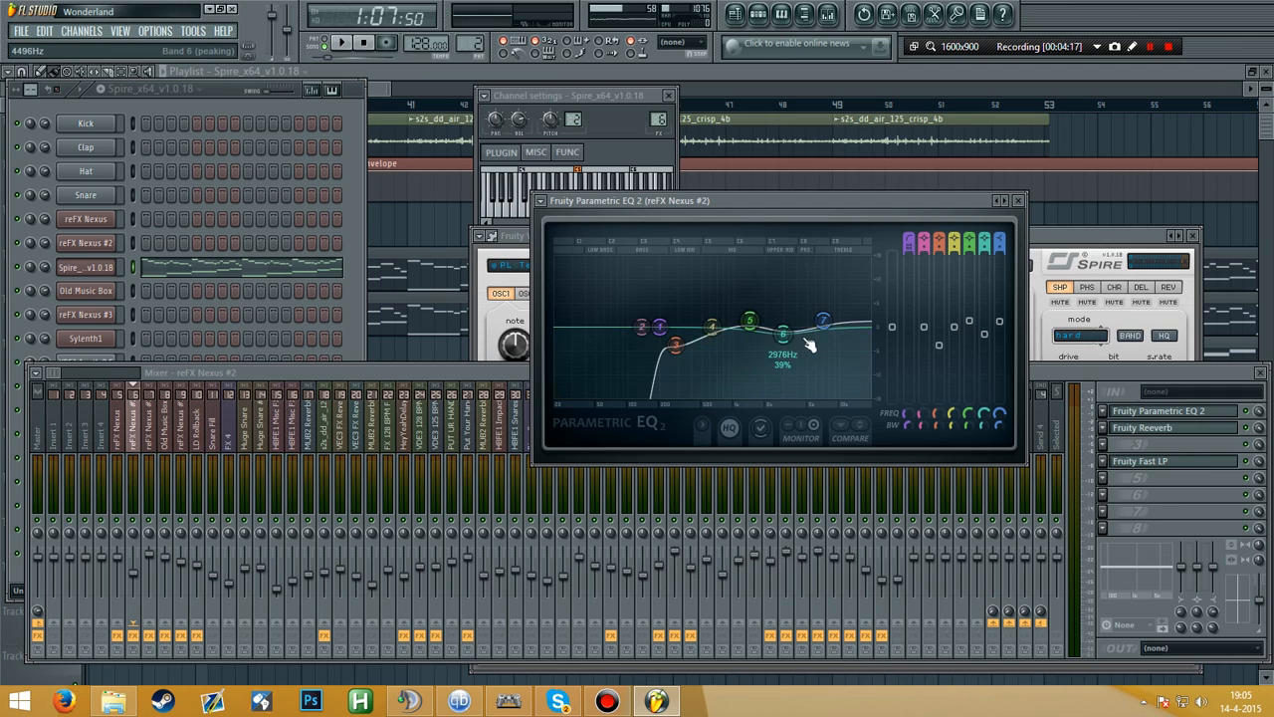
click(1025, 204)
click(1192, 235)
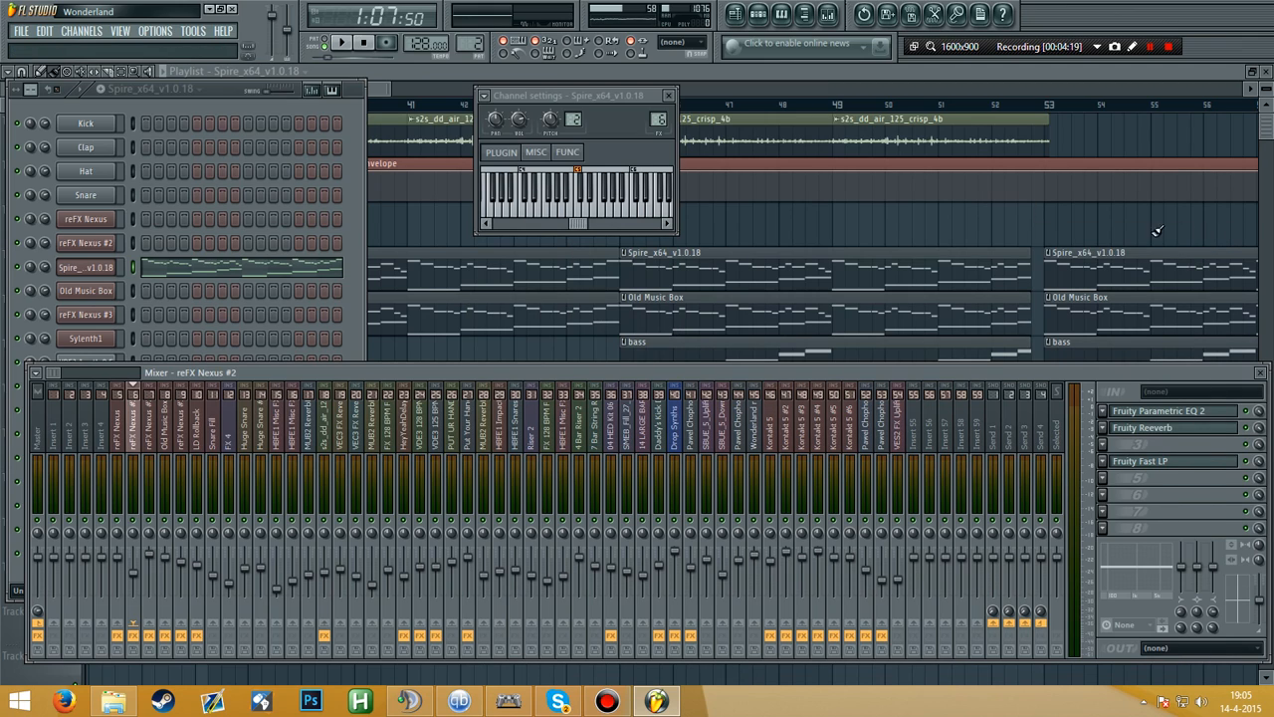
click(672, 97)
Step: Examine the Fruity Reeverb and Fruity Fast LP settings on the reFX Nexus #2 mixer track
click(1155, 430)
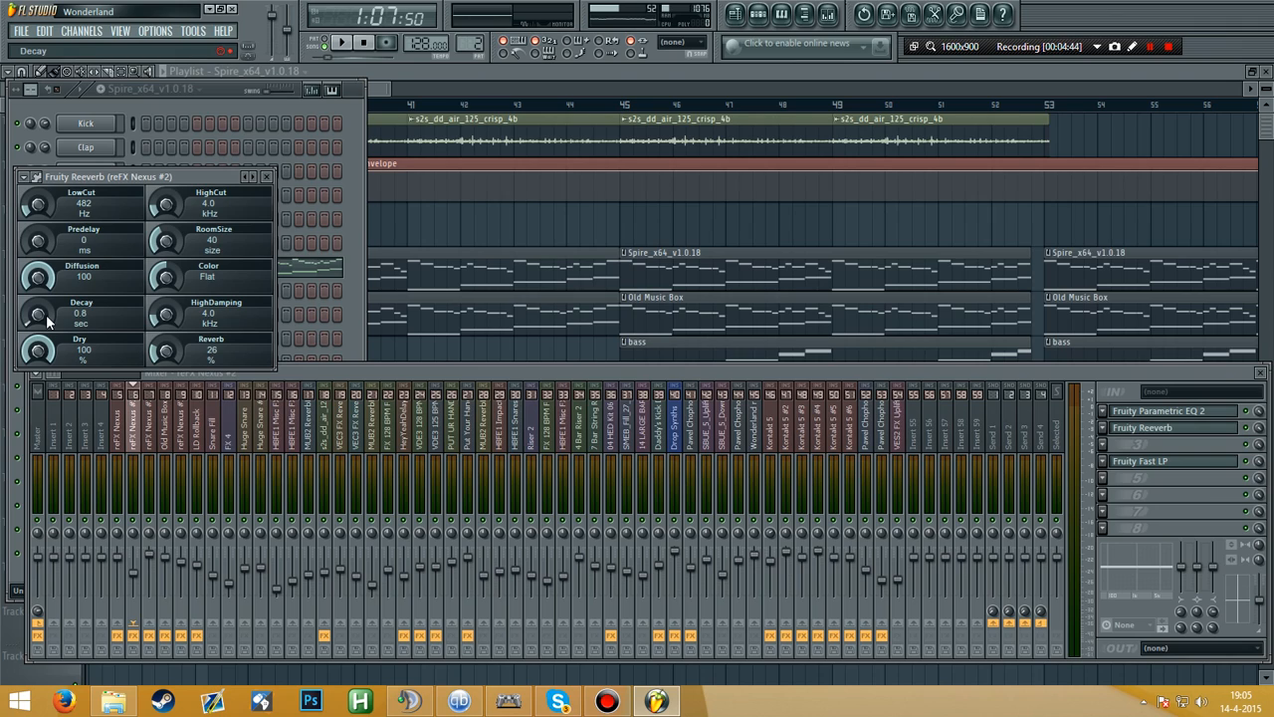
drag(151, 180, 650, 174)
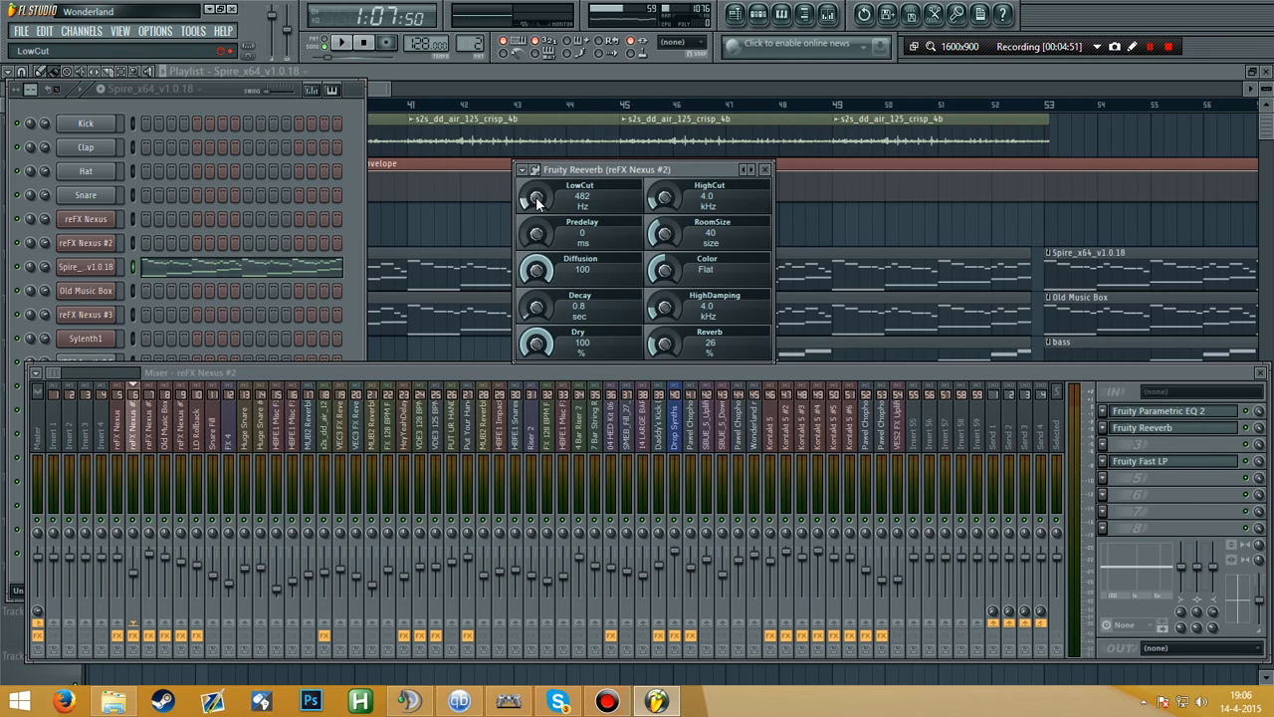
click(764, 170)
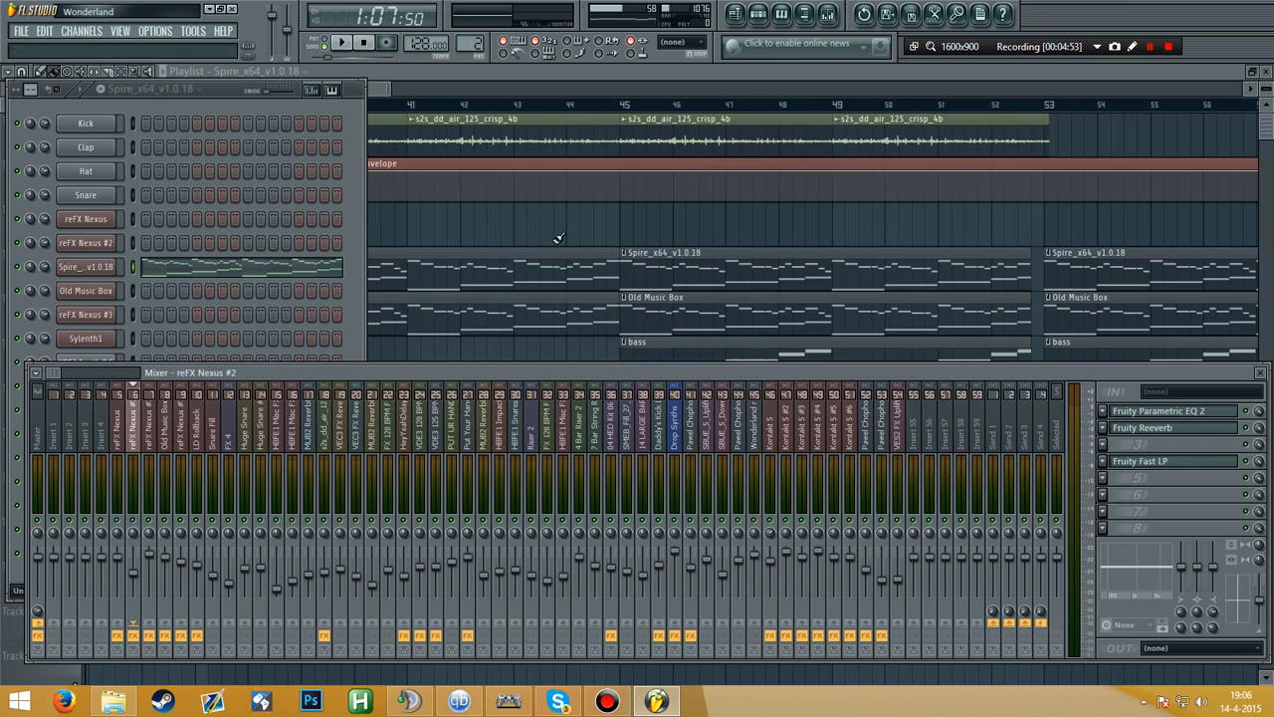
click(1165, 462)
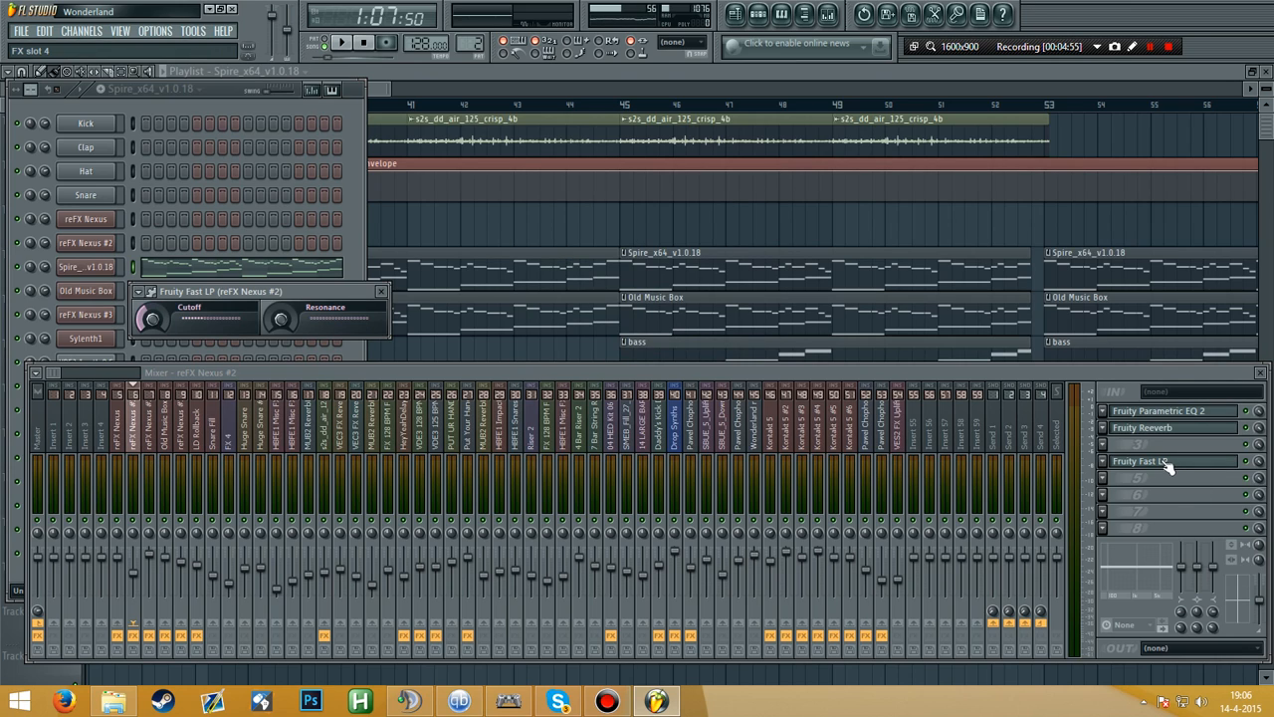
click(382, 292)
click(442, 226)
Step: Look over the playlist tracks and view the channel settings of the s2s_dd_air_125_crisp_4b clip on Track 1
scroll(336, 436, down, 12)
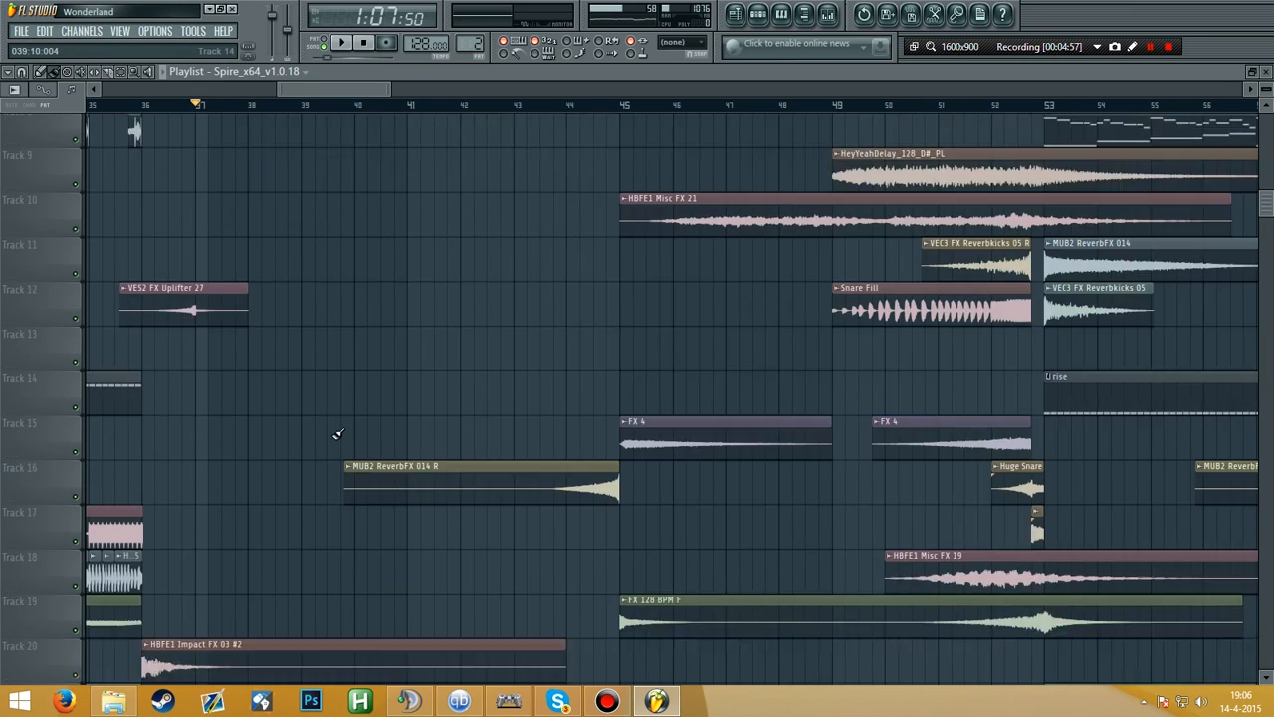
scroll(329, 437, down, 5)
scroll(428, 318, up, 2)
scroll(361, 362, down, 1)
scroll(350, 361, up, 11)
scroll(289, 379, up, 10)
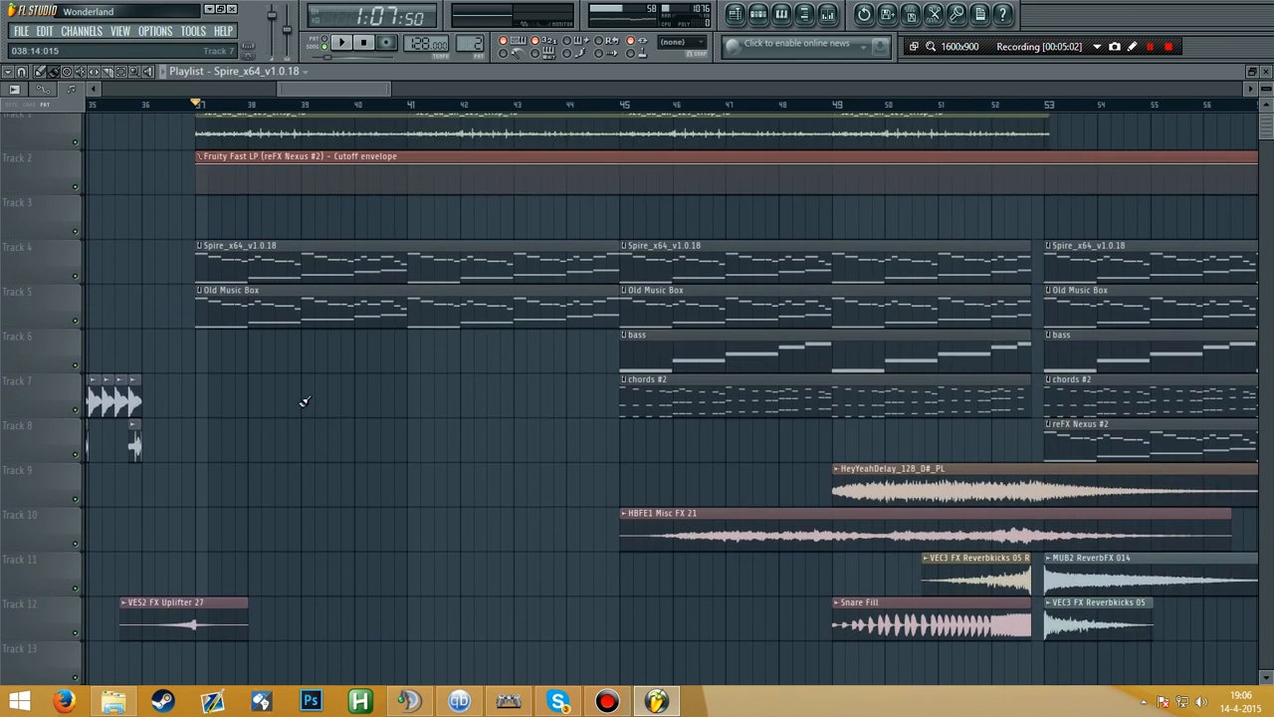
double_click(249, 130)
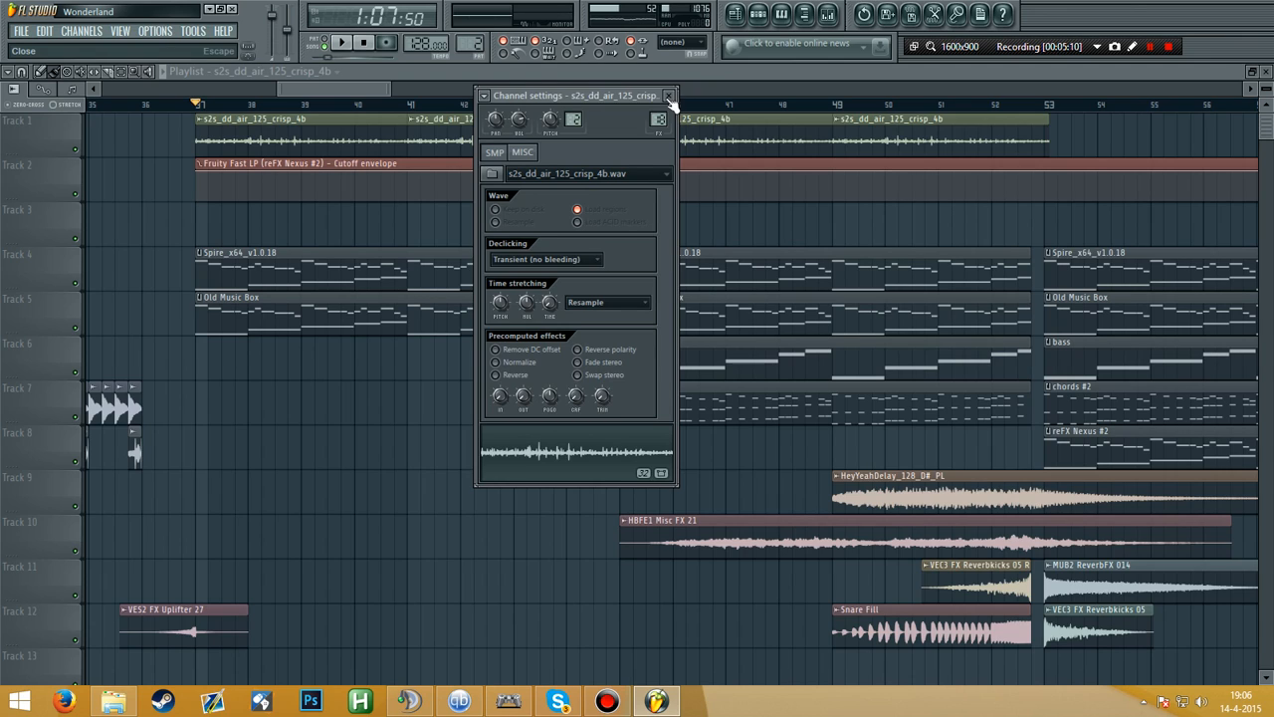
click(669, 95)
Step: Examine the Fruity Parametric EQ 2 curve on the s2s_dd_air_125_crisp_4b mixer track
click(826, 13)
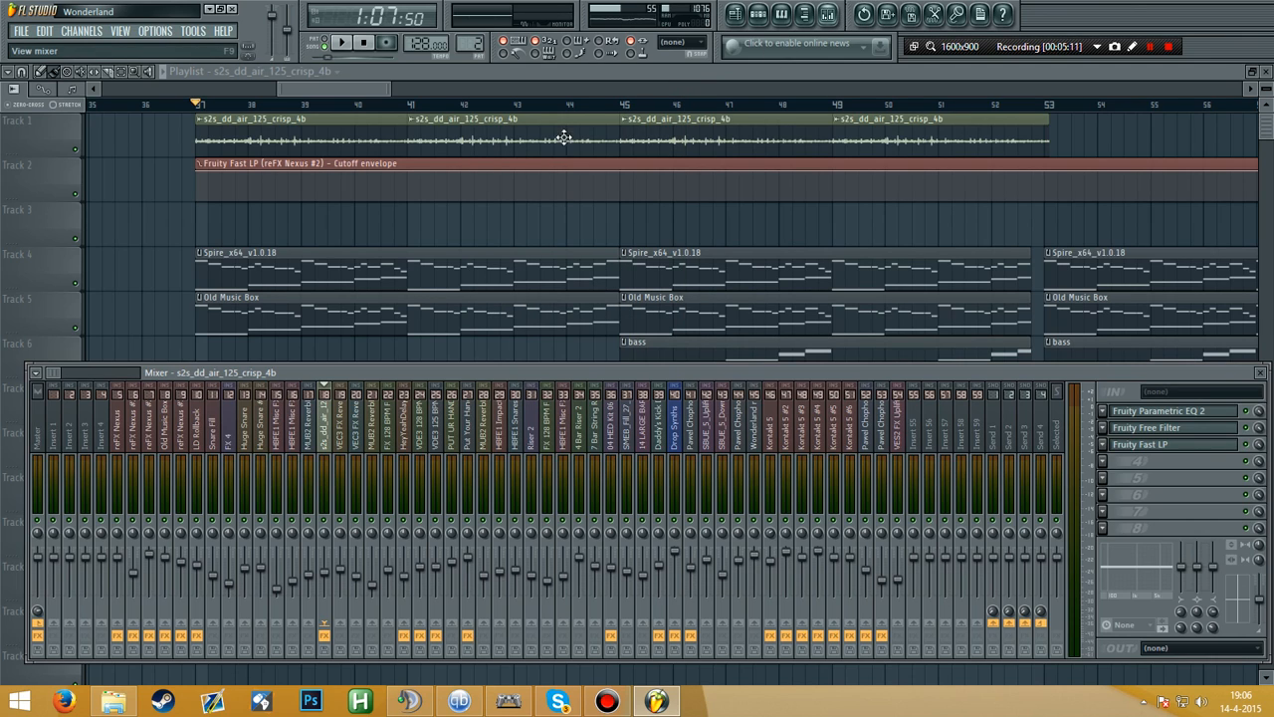
click(1145, 411)
drag(172, 301, 184, 308)
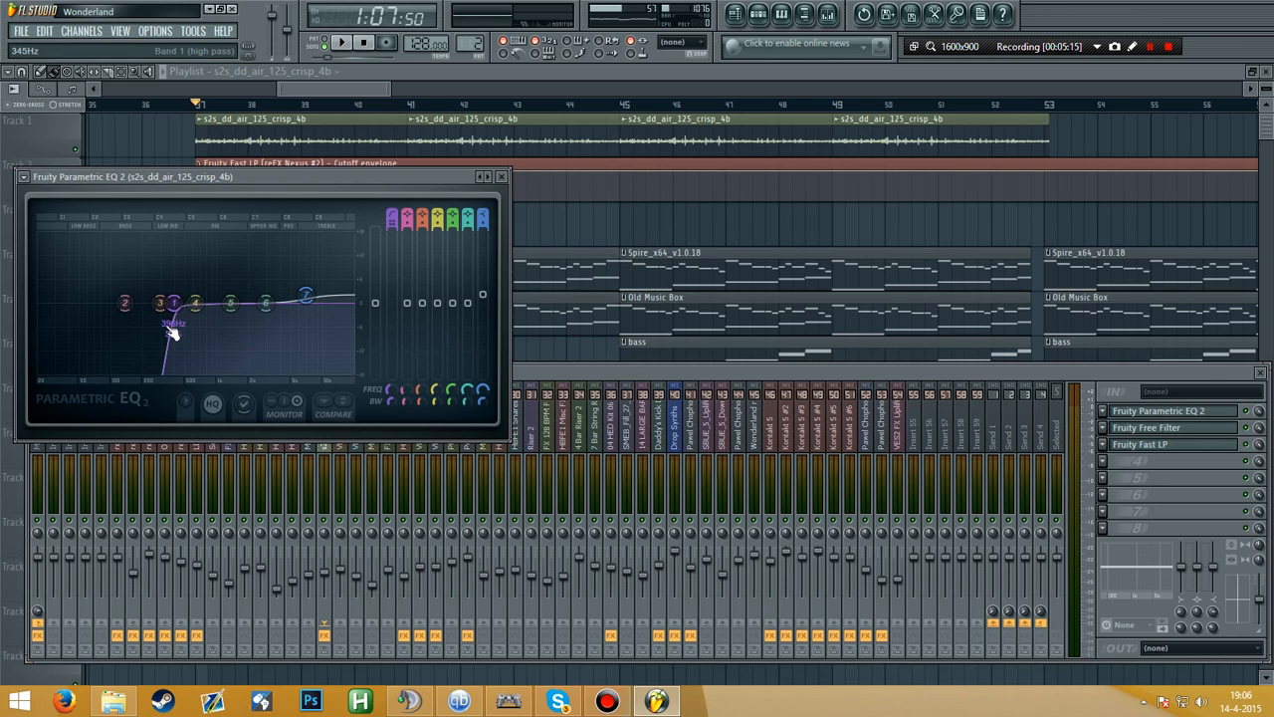
drag(235, 181, 416, 216)
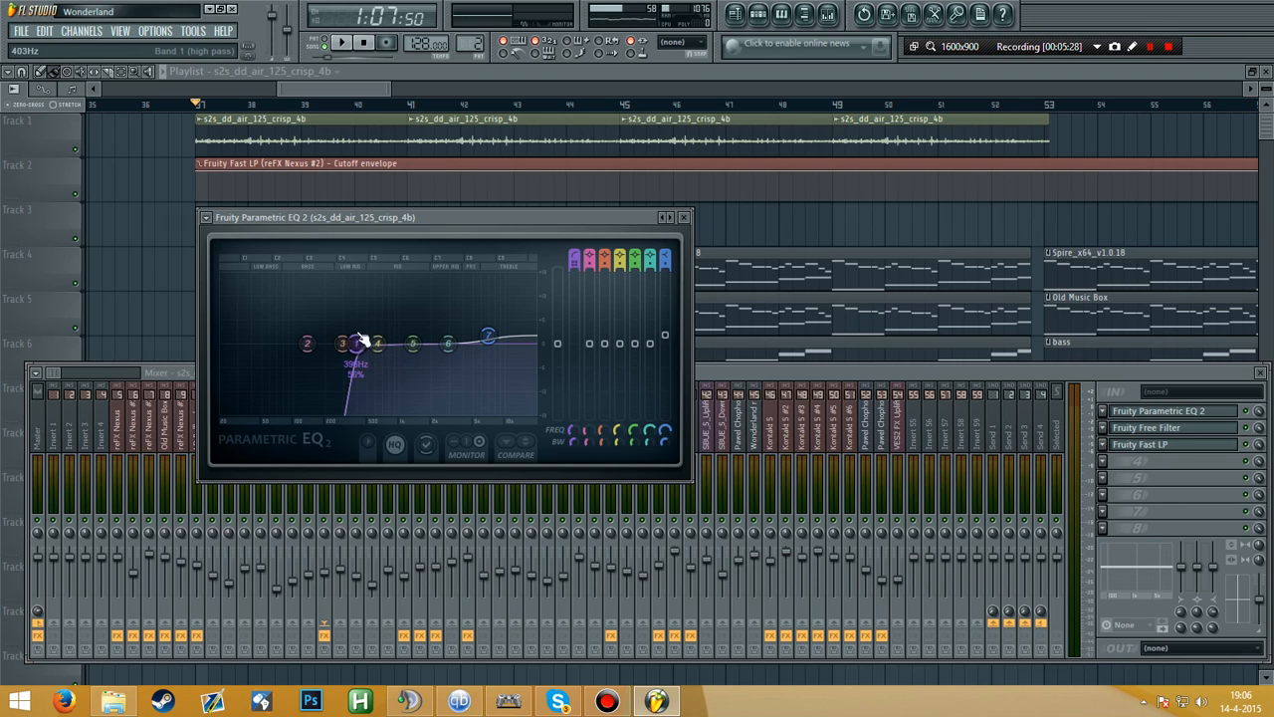
click(684, 217)
Step: View the Fruity Free Filter settings on the s2s_dd_air_125_crisp_4b track and close the mixer
click(1147, 430)
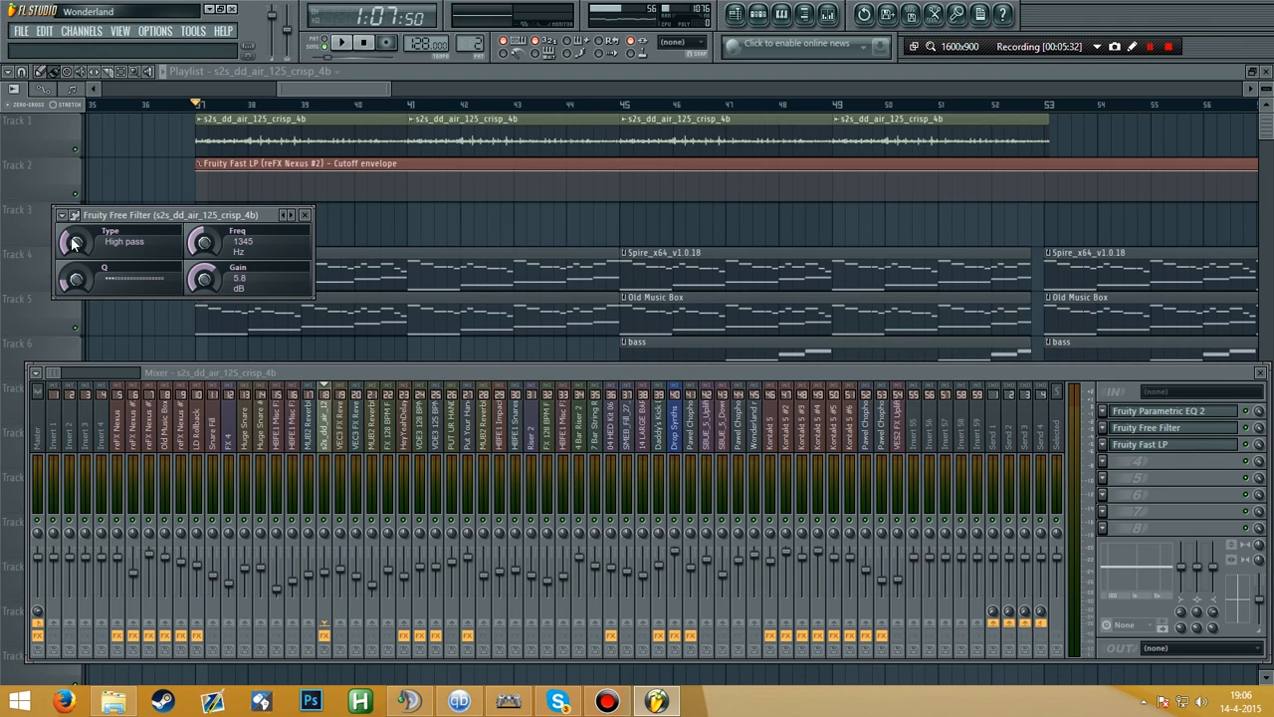
click(307, 217)
key(F9)
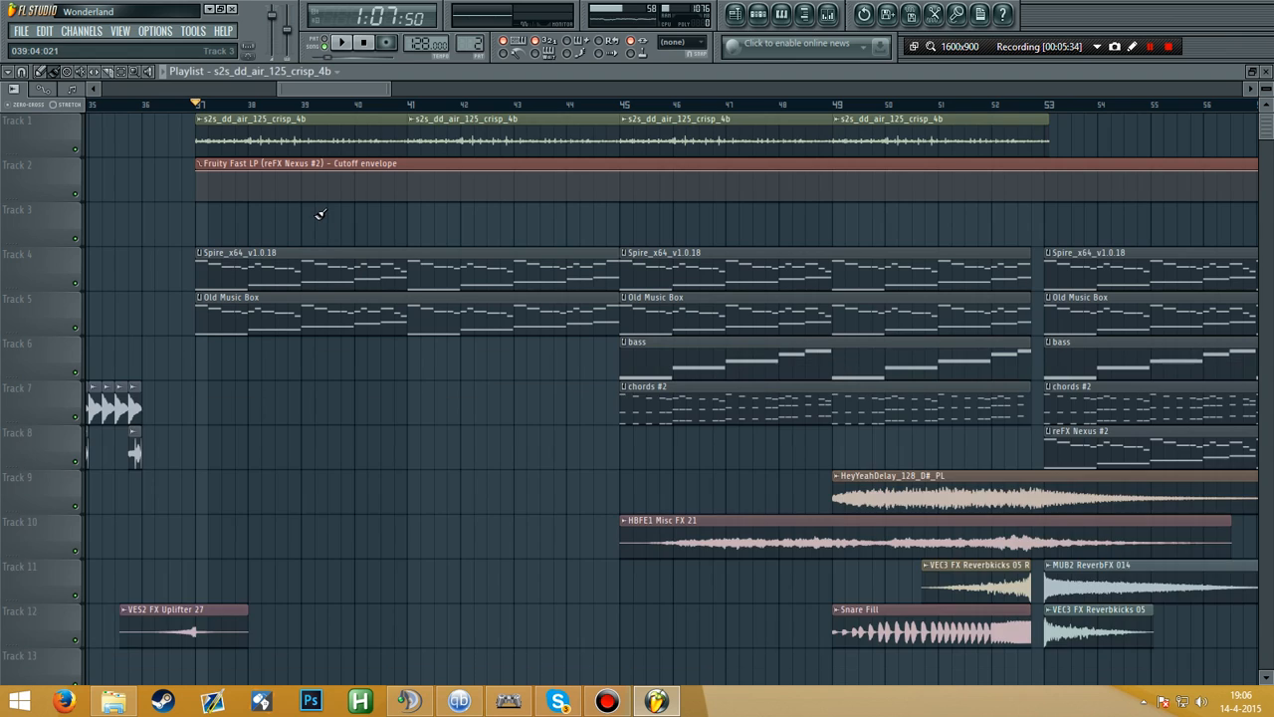
Step: Move the playback position to bar 45 and select the chords #2 pattern
scroll(339, 364, down, 6)
scroll(354, 363, up, 3)
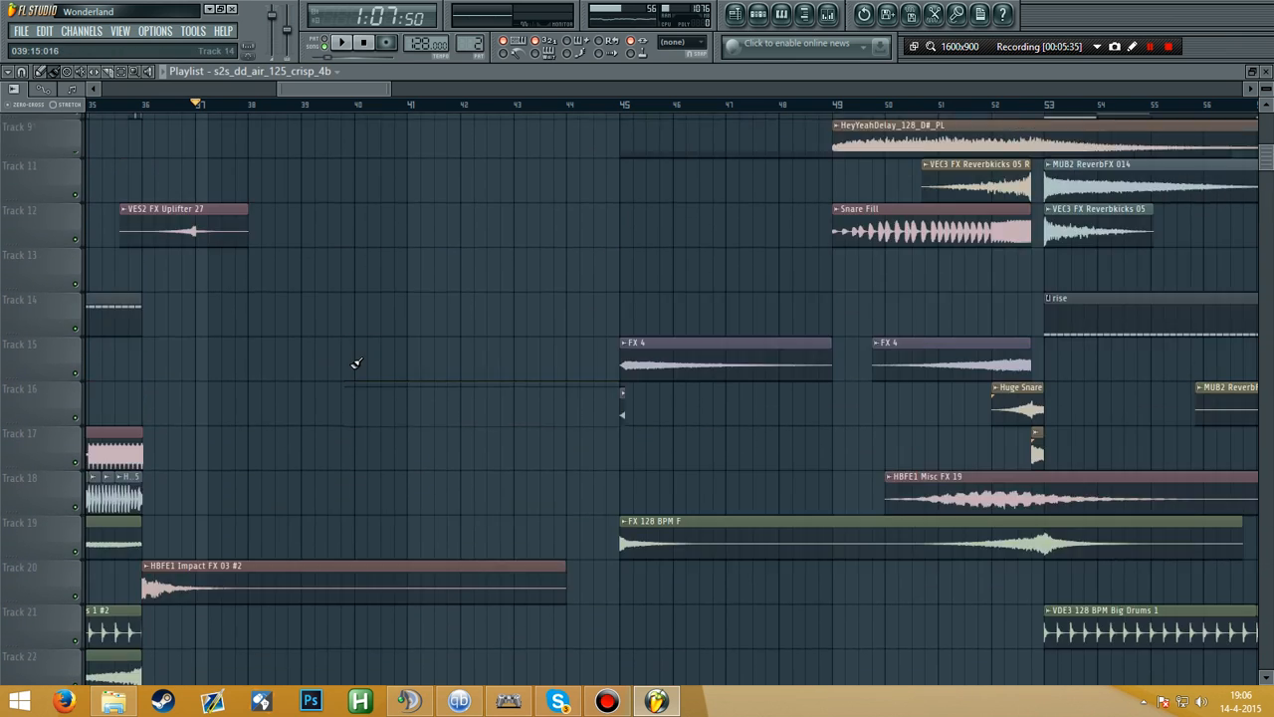
scroll(357, 363, up, 4)
click(622, 105)
click(659, 419)
drag(350, 91, 383, 92)
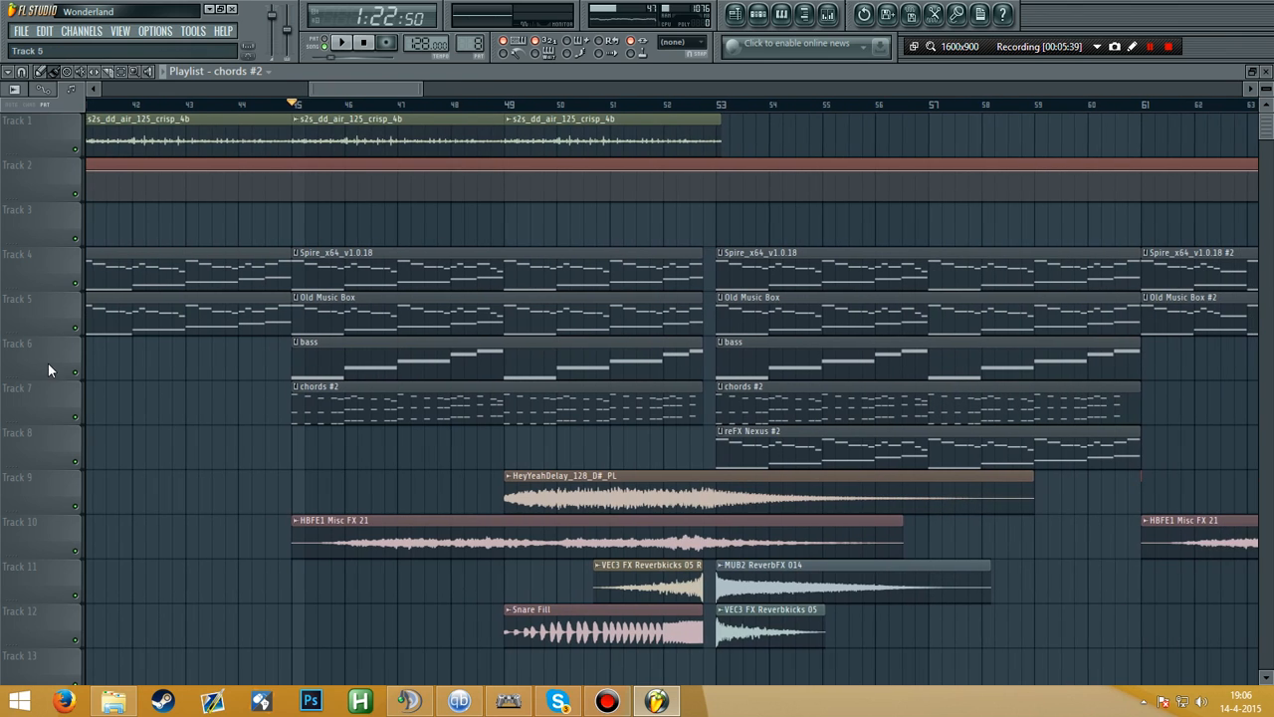
Step: Solo Track 7 and play the chords #2 pattern from bar 45
scroll(86, 421, down, 7)
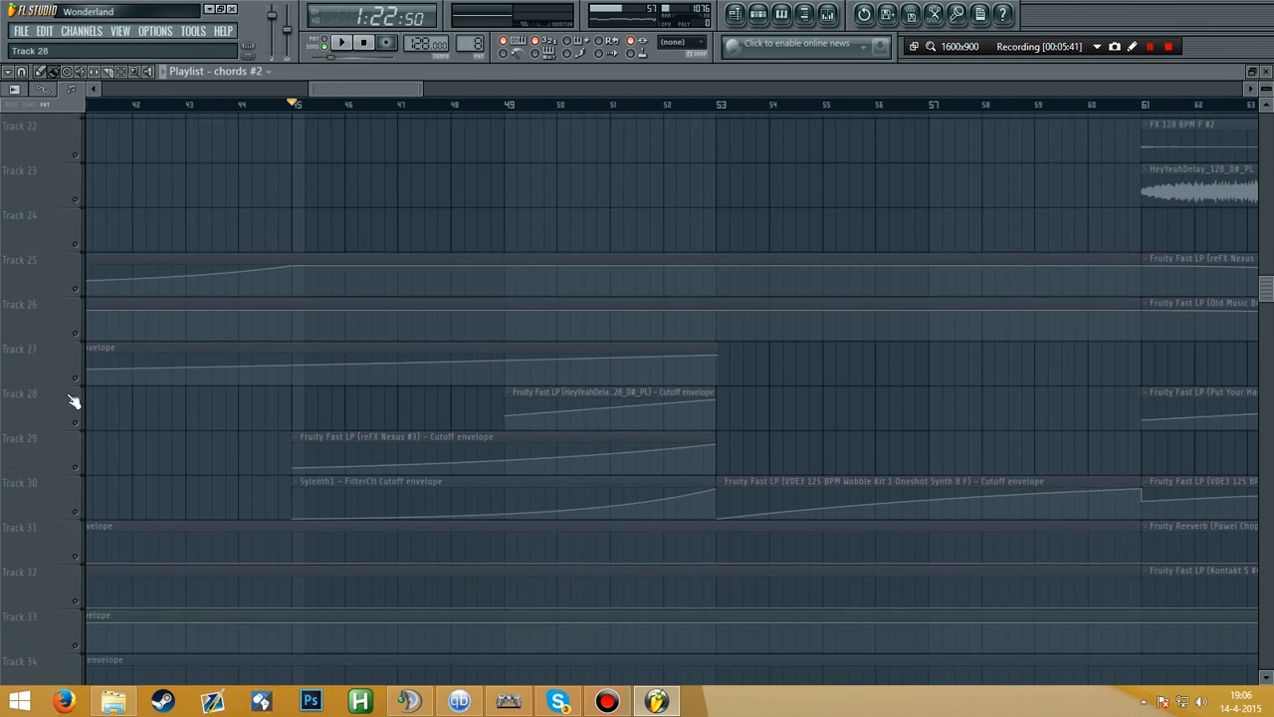
drag(79, 295, 73, 464)
scroll(187, 426, up, 8)
scroll(187, 427, up, 2)
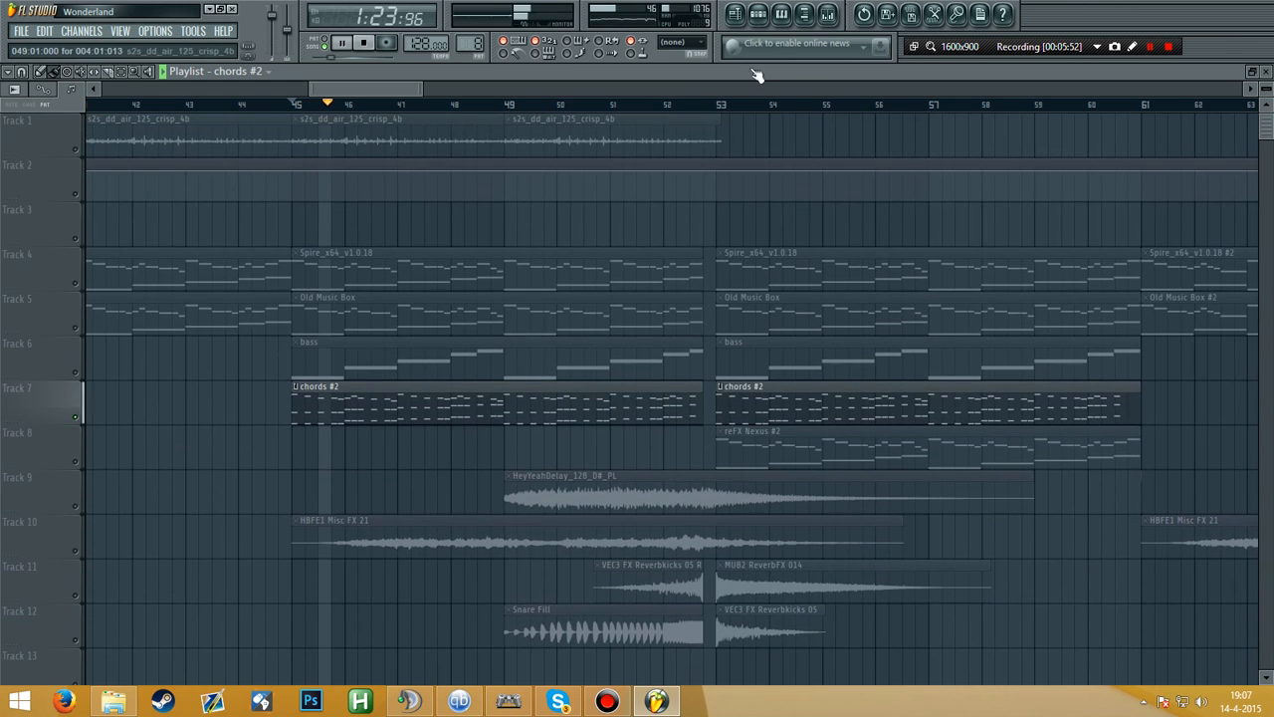
Step: Open the mixer and examine the Fruity Parametric EQ 2 curve on the LD Rollback track
key(F9)
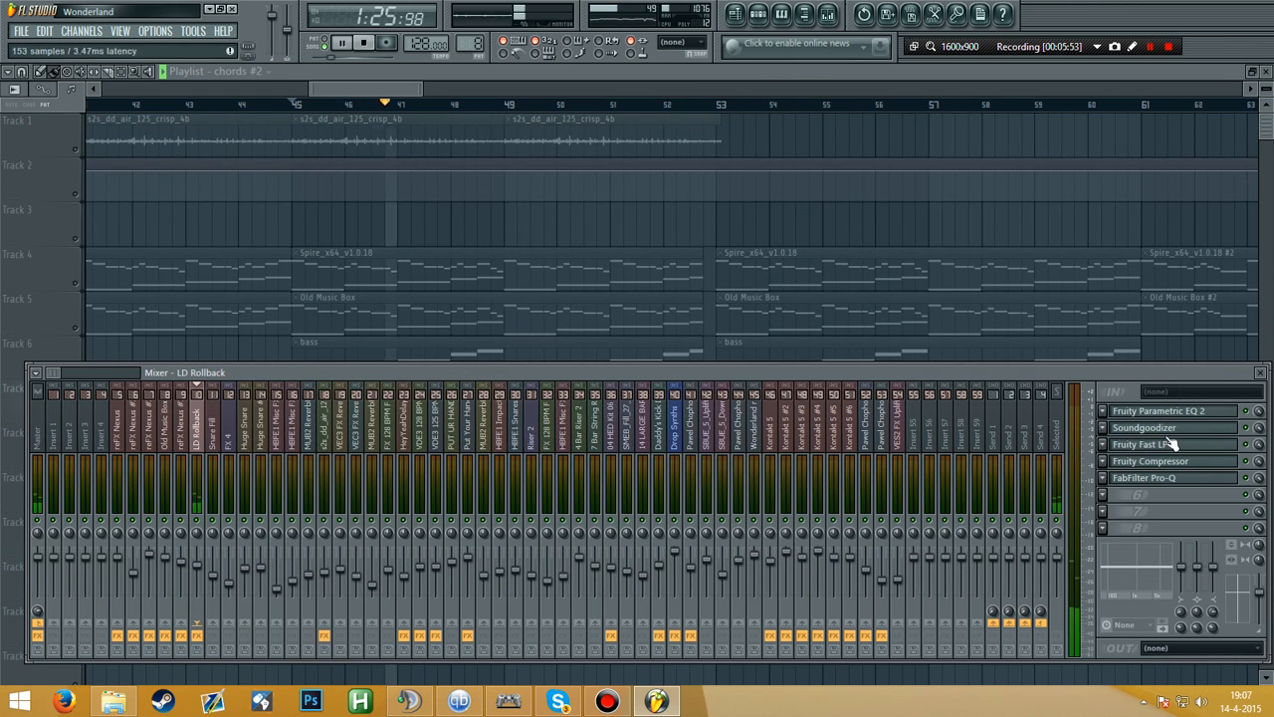
click(1185, 412)
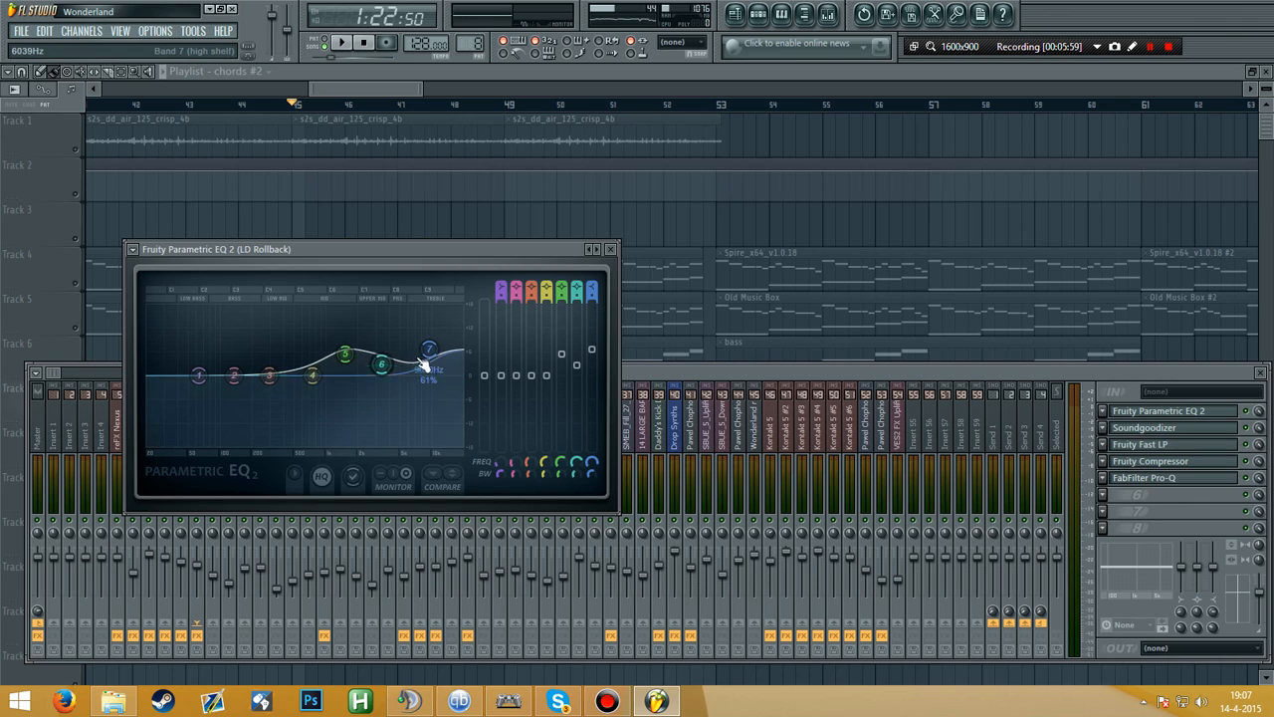
click(610, 250)
Step: View the Soundgoodizer and Fruity Fast LP effects on the LD Rollback track
click(1185, 428)
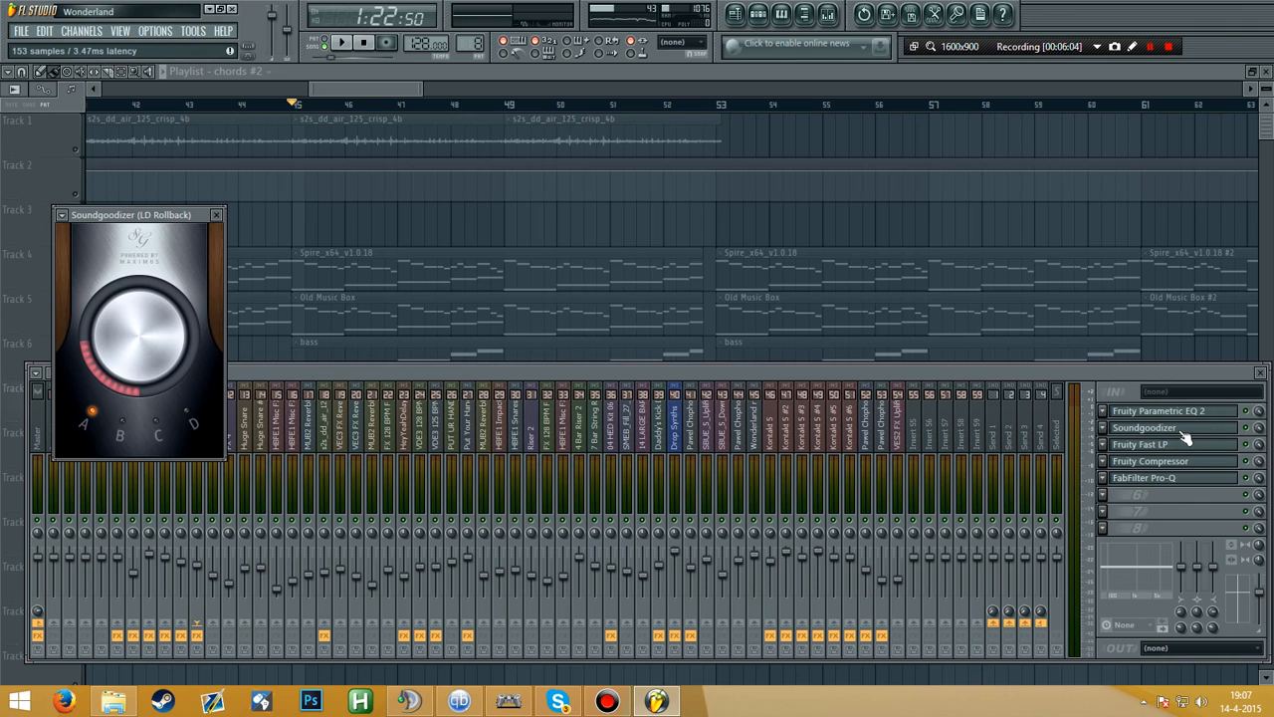
click(1185, 435)
click(1175, 448)
click(1174, 449)
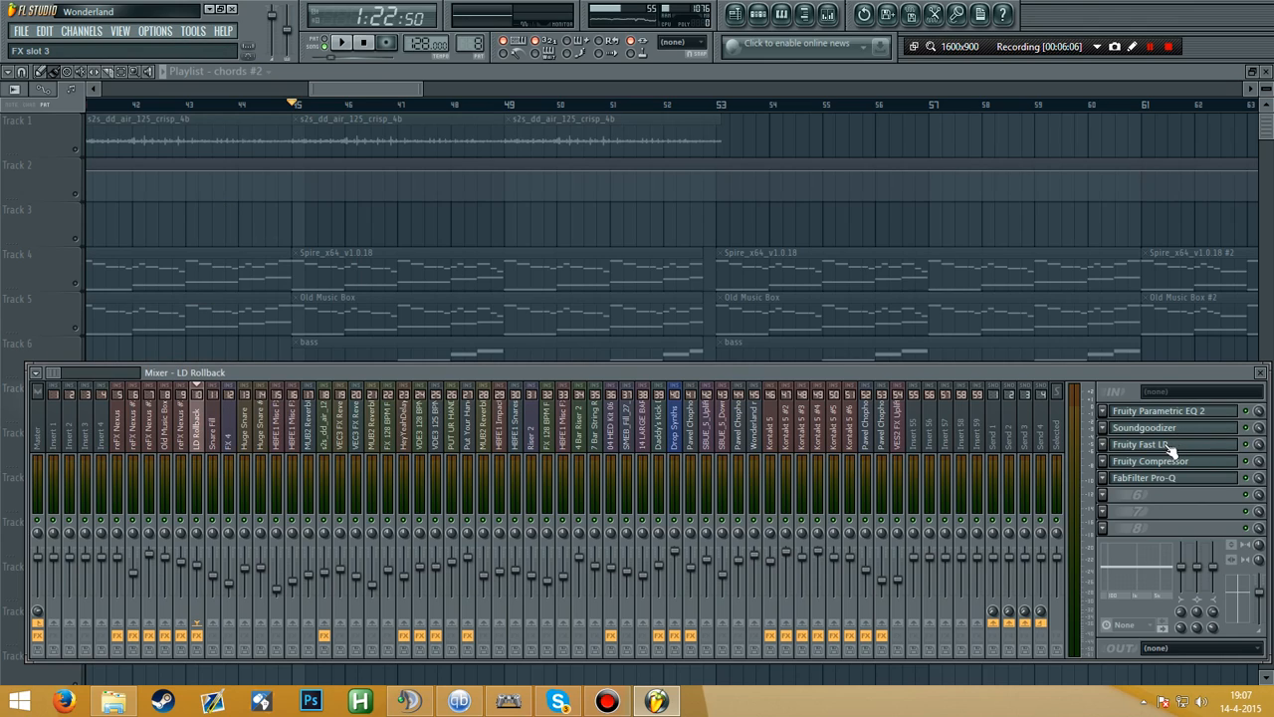
Step: Examine the Fruity Compressor settings and the FabFilter Pro-Q curve on the LD Rollback track
click(1174, 462)
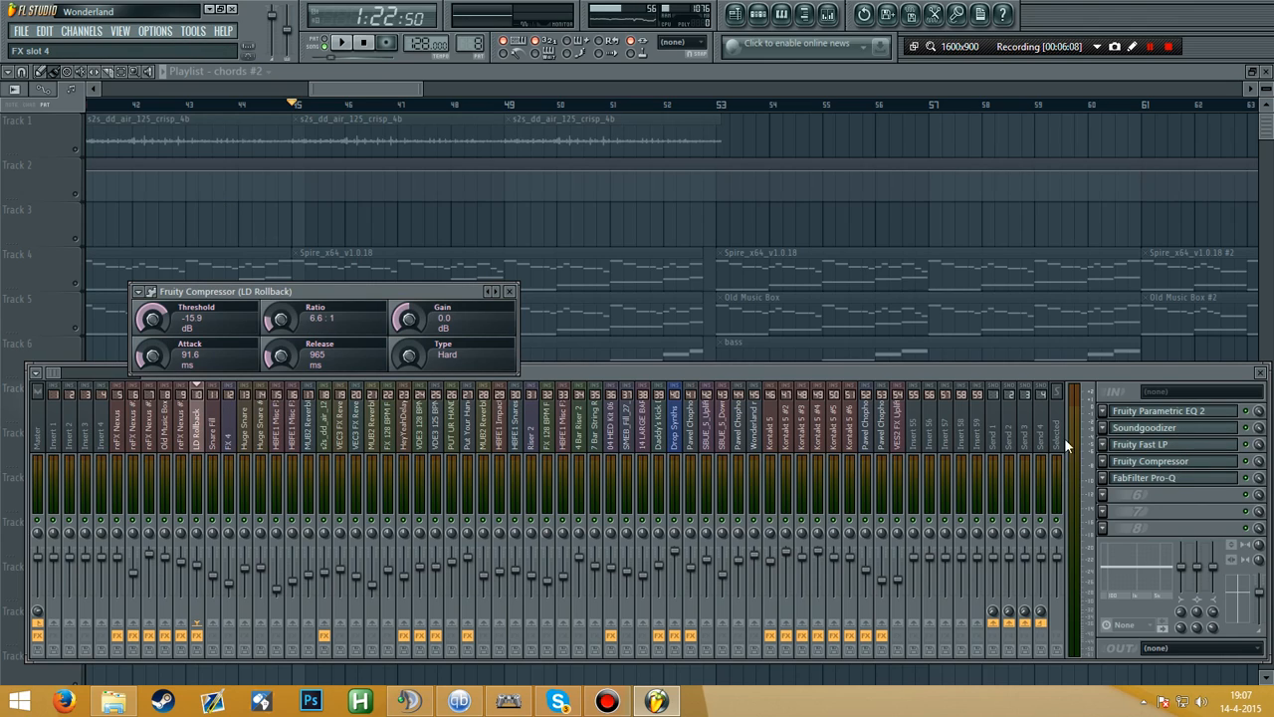
click(509, 291)
click(1171, 479)
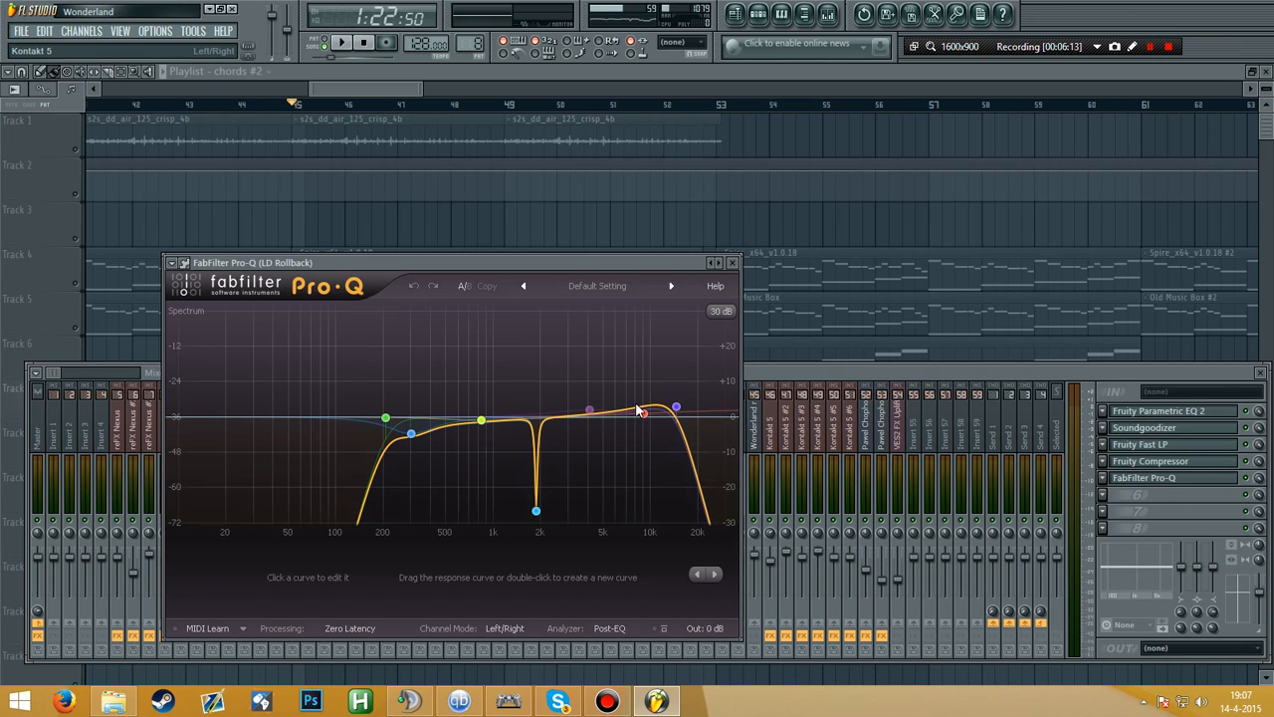
click(733, 263)
Step: Play the soloed chords briefly just before bar 53 and turn all the other playlist tracks back on
key(space)
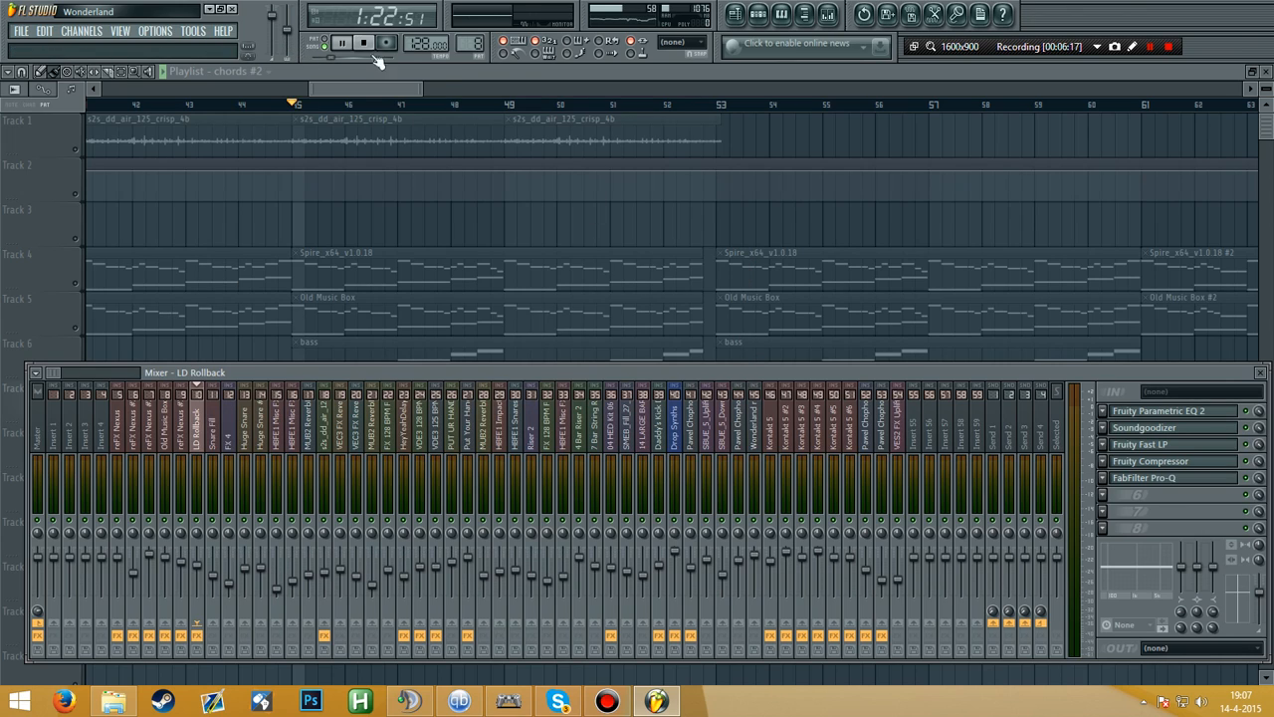
key(F9)
click(634, 106)
click(711, 105)
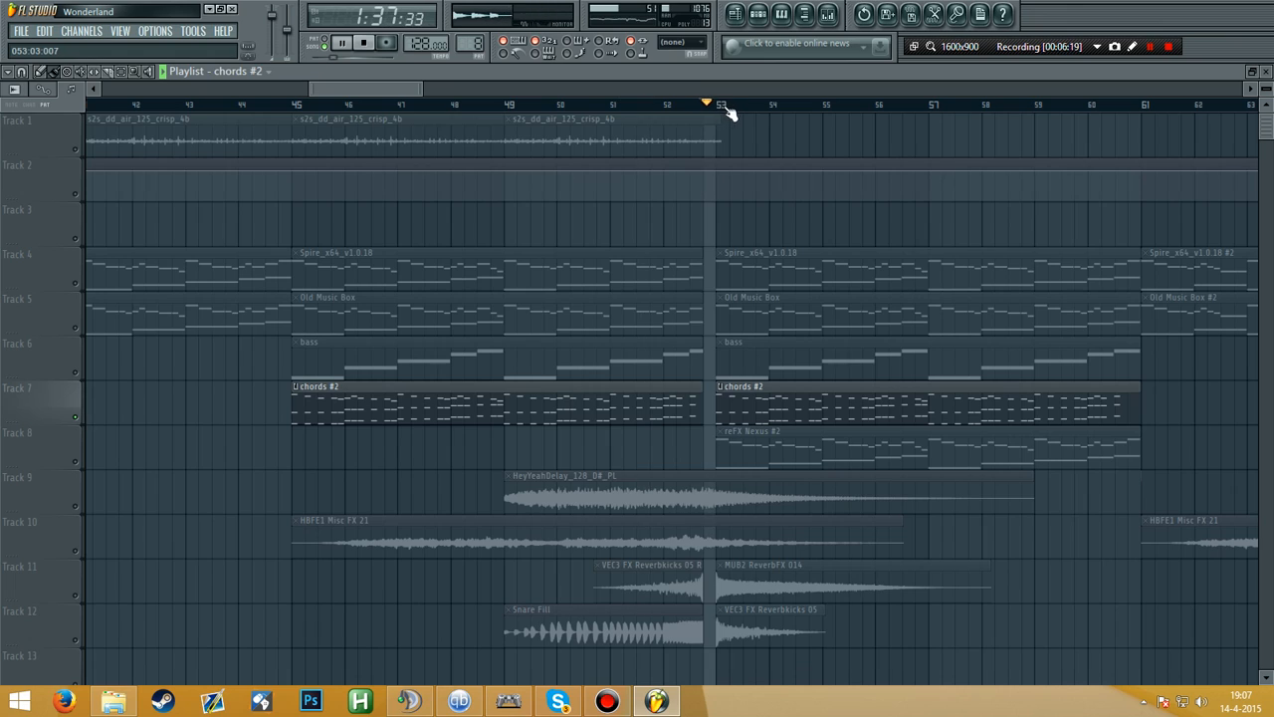
key(space)
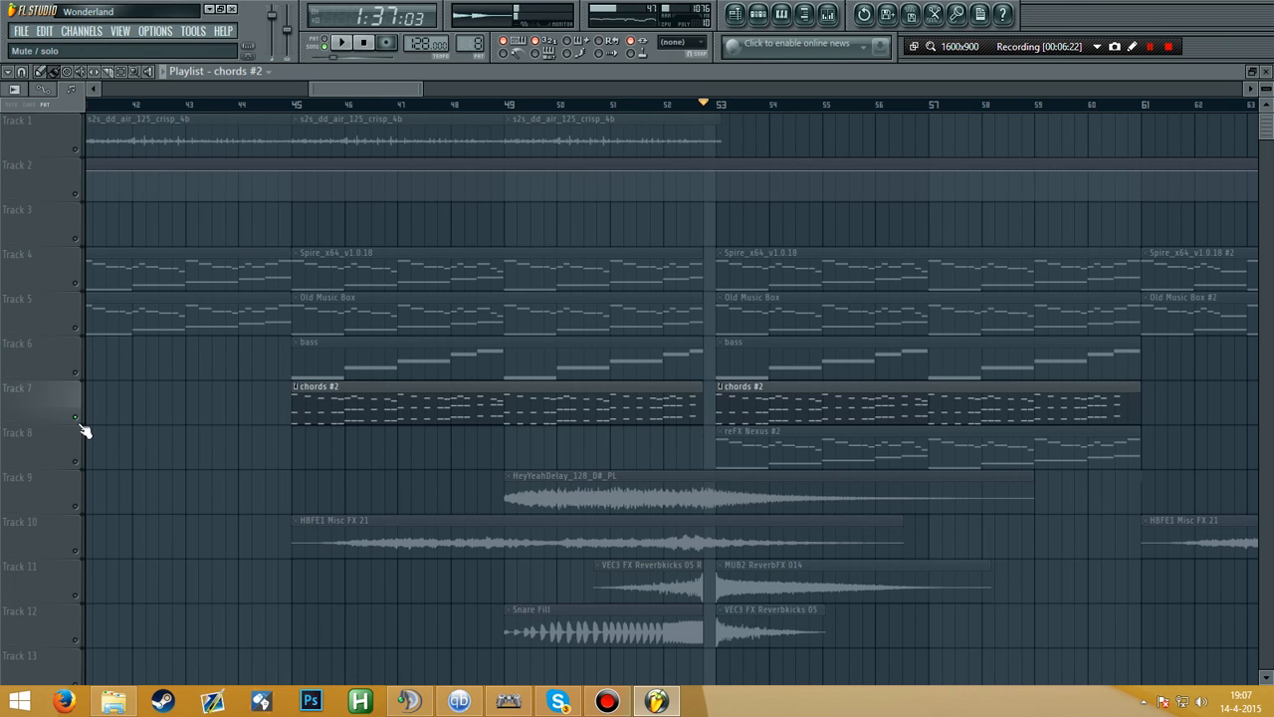
right_click(75, 418)
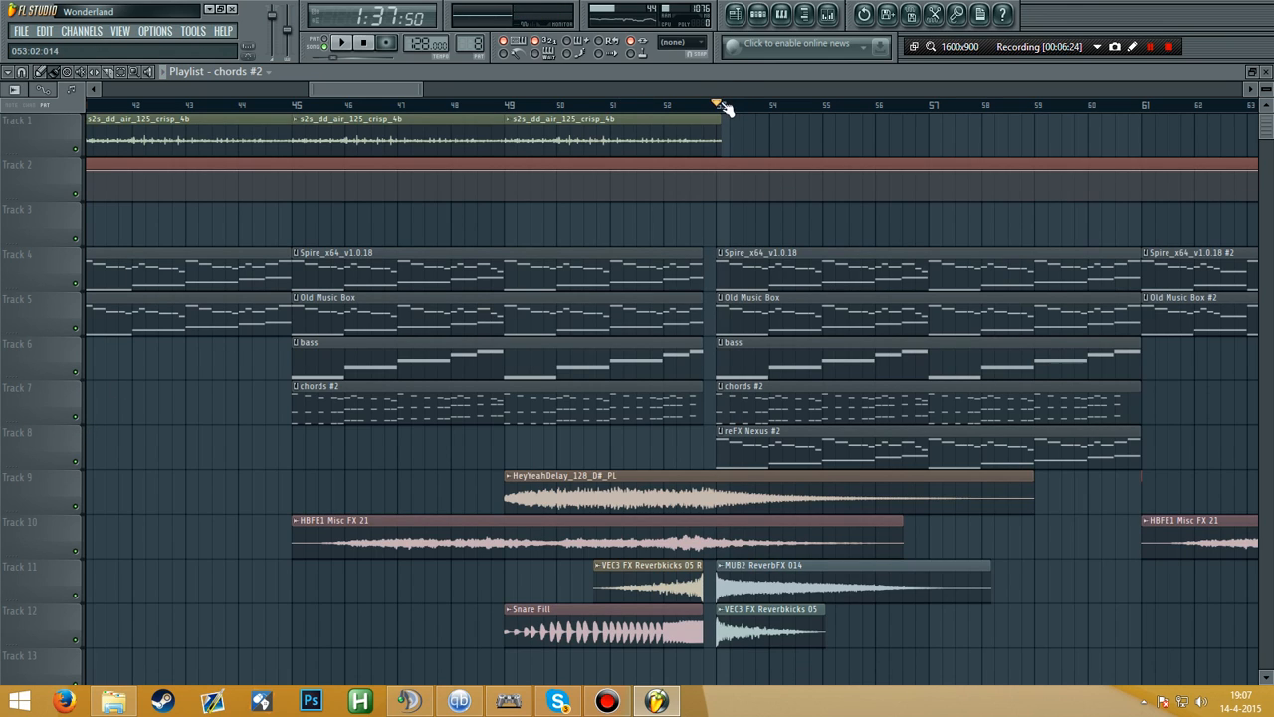
Step: Select the bass pattern on Track 6 and move the playback position back to bar 45
scroll(416, 91, right, 4)
scroll(416, 96, left, 2)
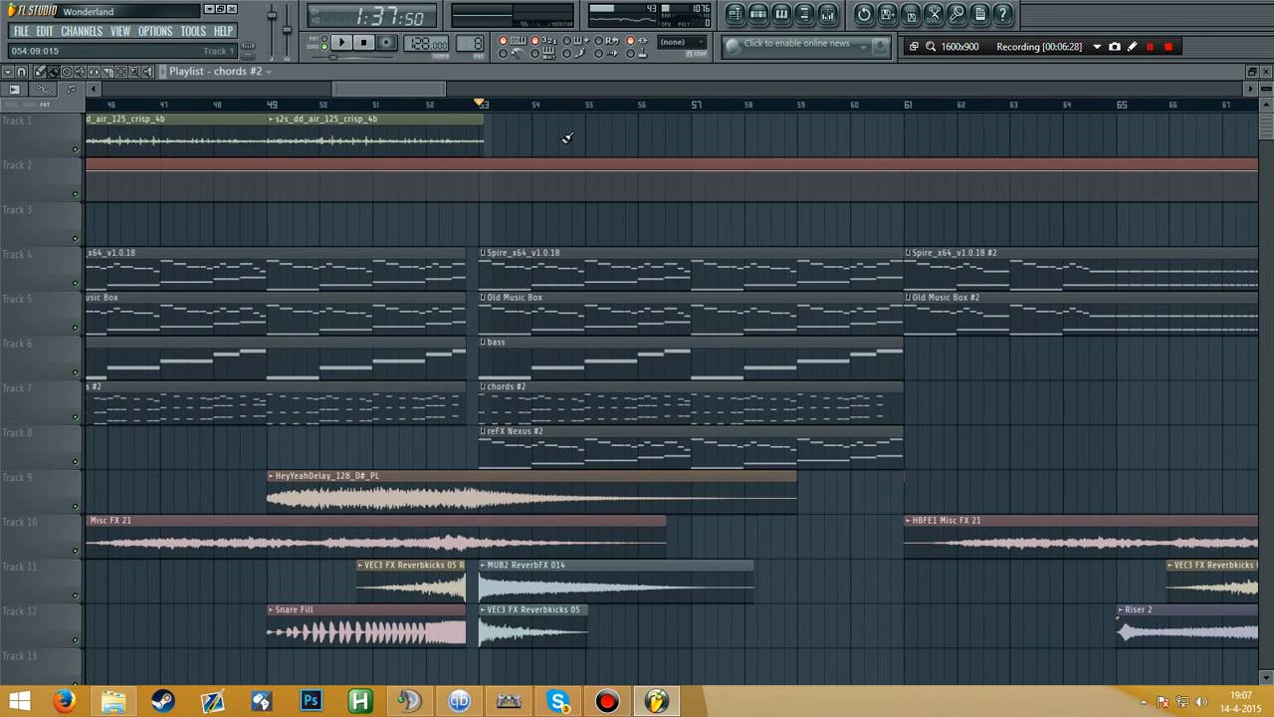
click(504, 359)
scroll(360, 97, left, 1)
scroll(360, 97, left, 4)
click(271, 103)
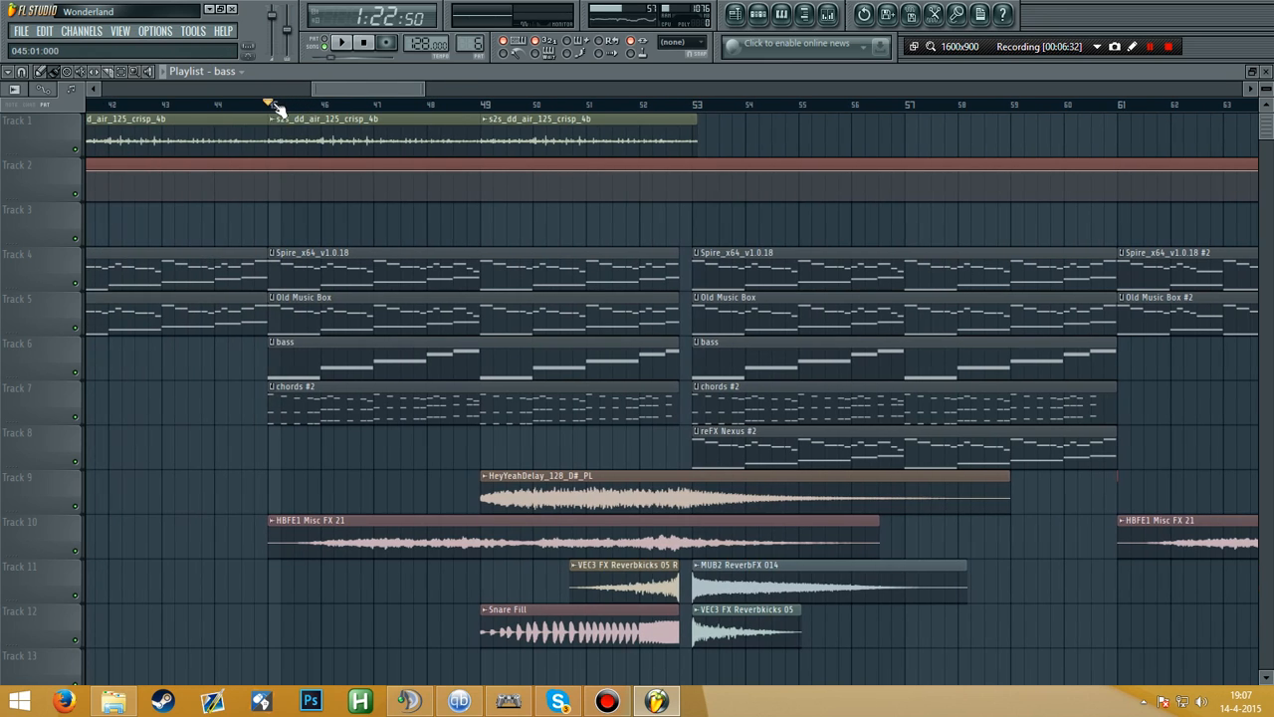
Step: Solo the bass pattern on Track 6 and play it from bar 45
key(space)
key(space)
right_click(75, 373)
key(space)
Step: Check the stereo separation of the reFX Nexus #3 mixer track and view its Fruity Parametric EQ 2 curve
key(F9)
click(185, 428)
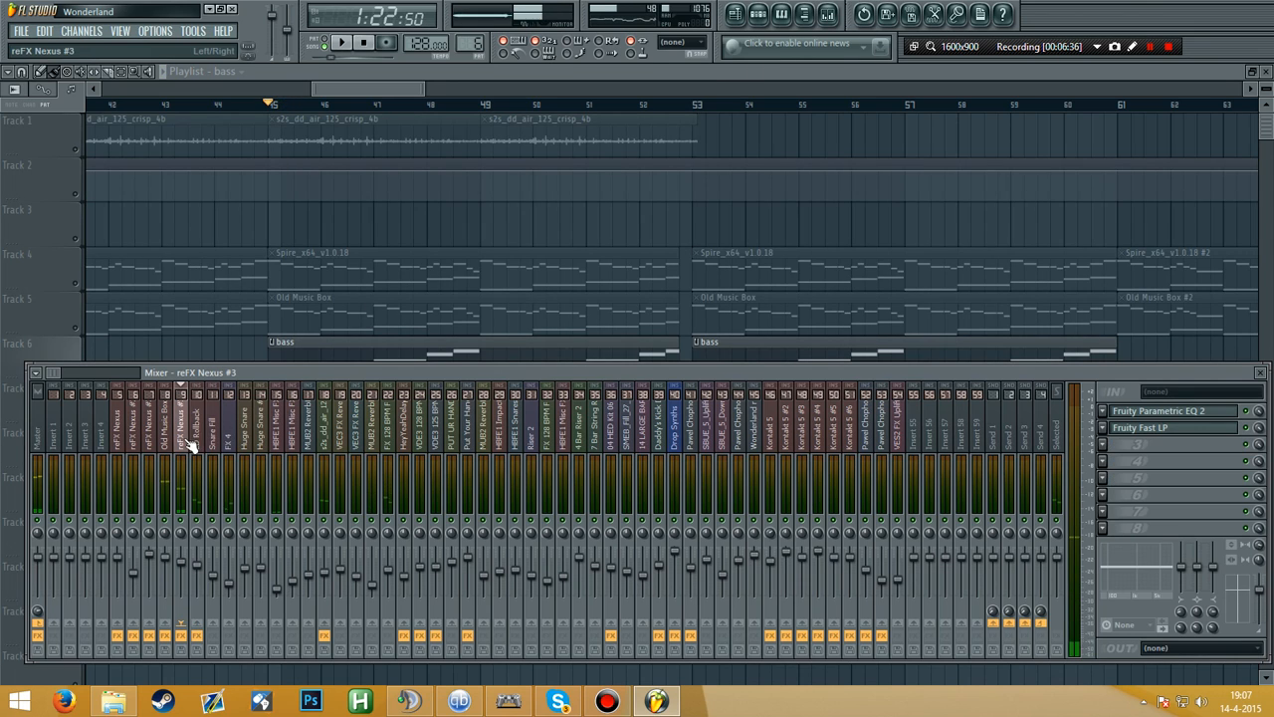
click(1263, 547)
drag(1263, 547, 1262, 498)
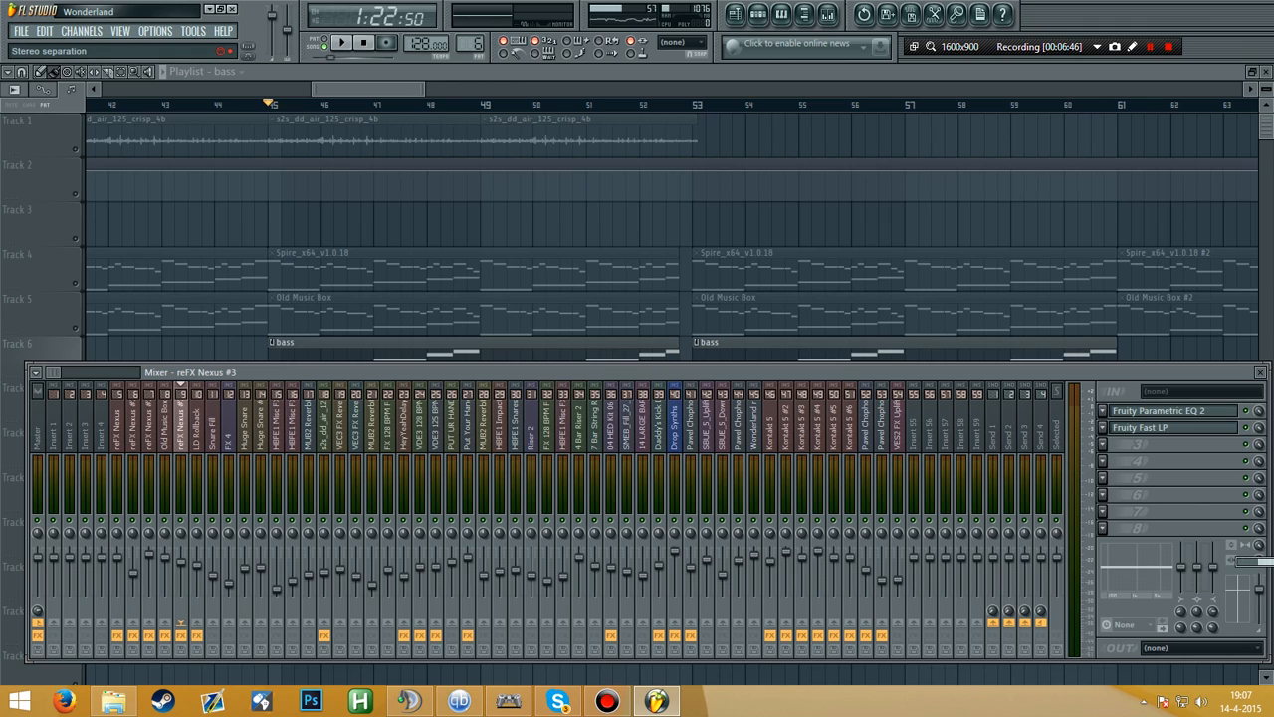
click(1138, 411)
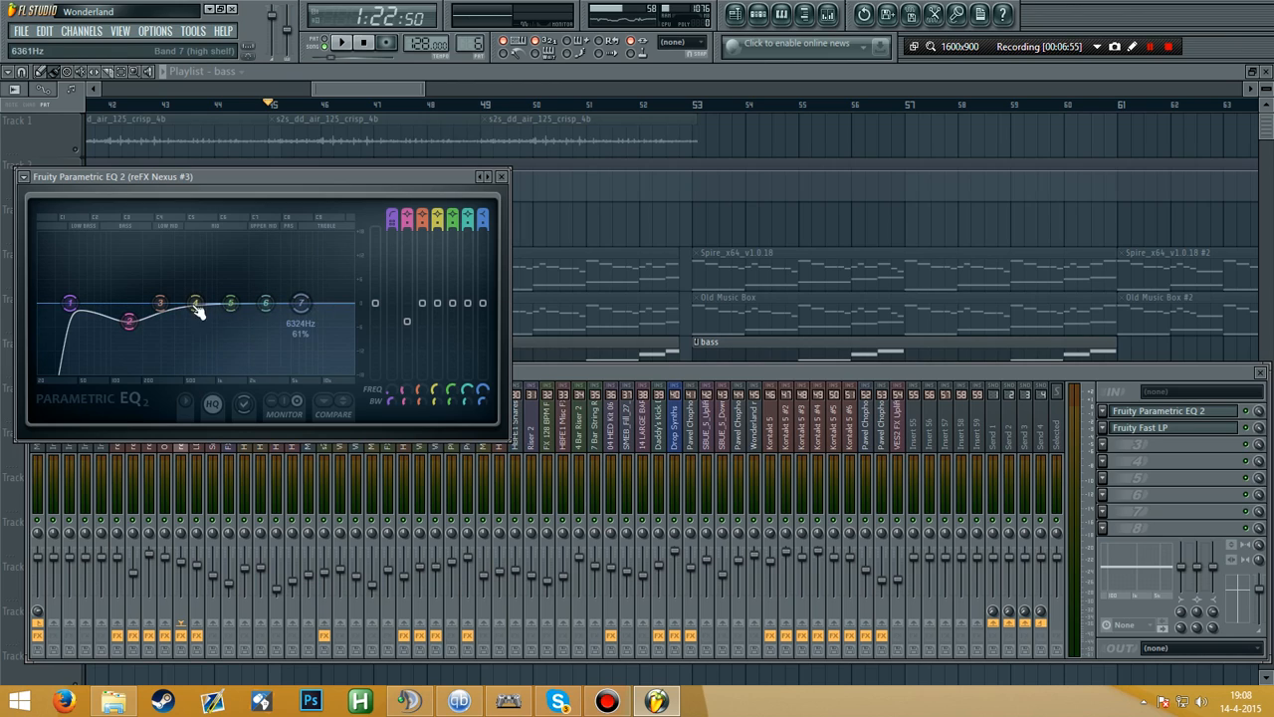
drag(237, 172, 323, 121)
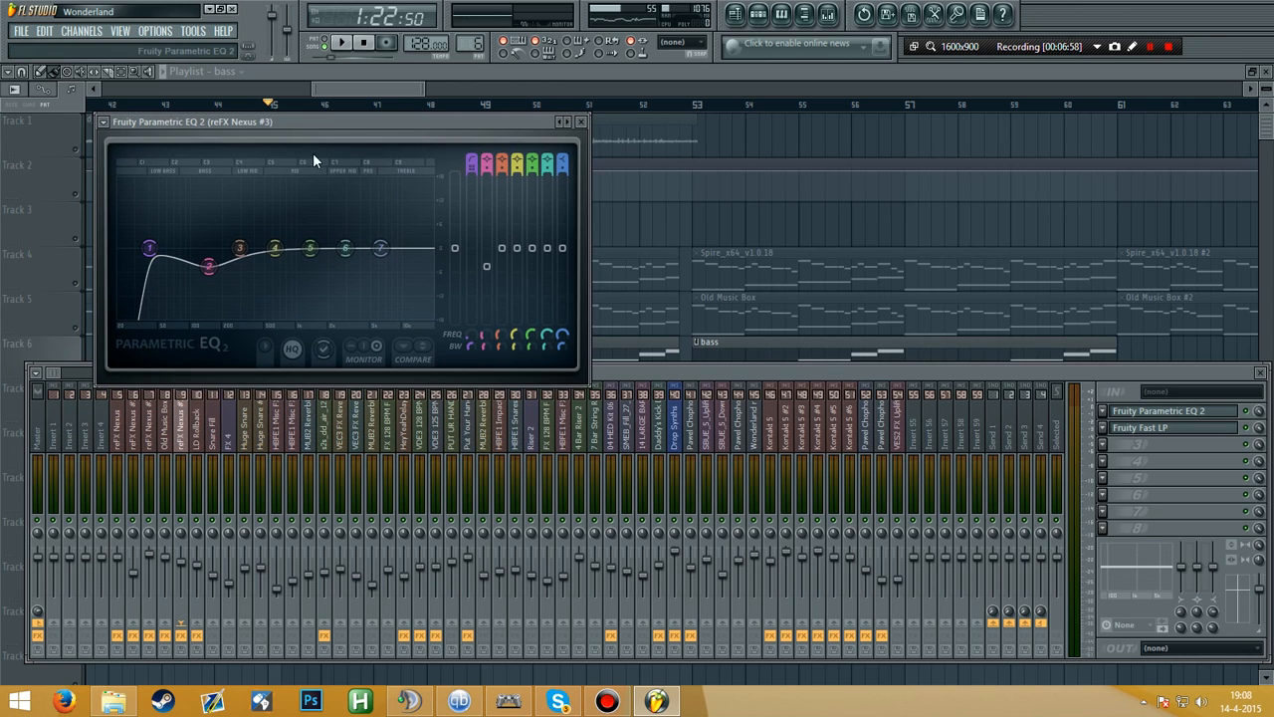
Step: Try the High pass filter type on band 7 of the bass equalizer
right_click(393, 256)
click(453, 319)
right_click(380, 249)
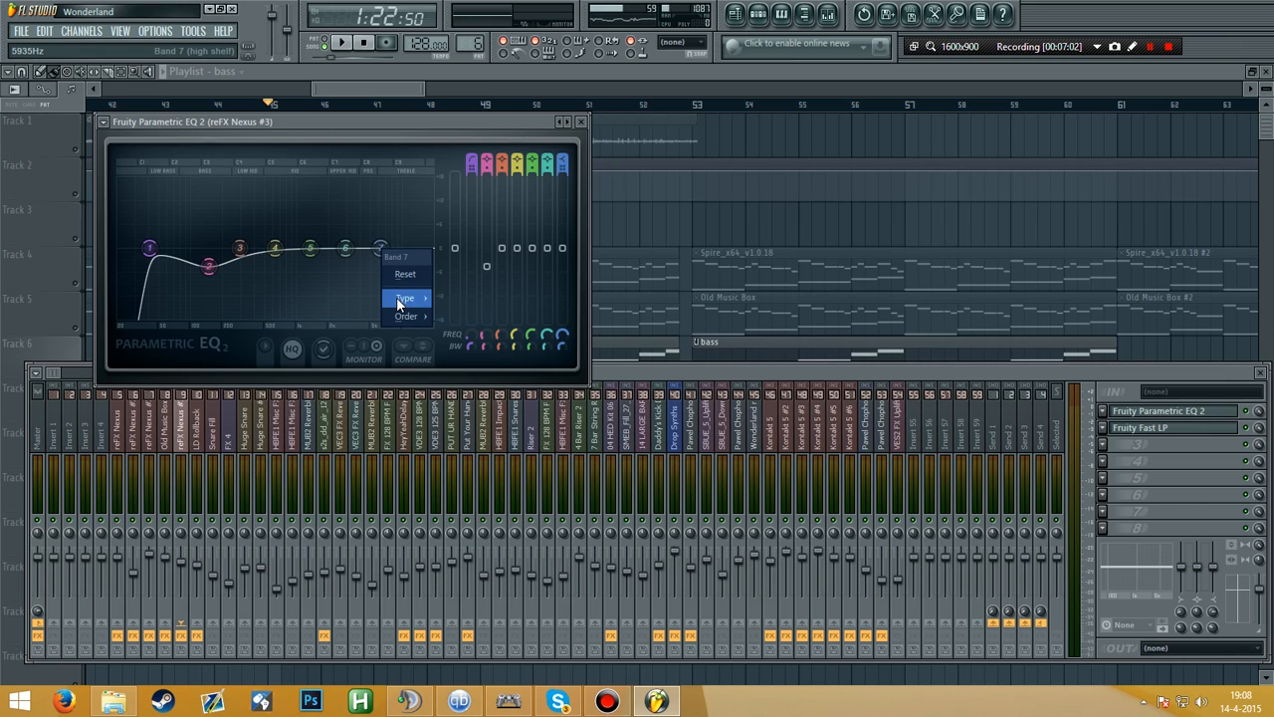
mouse_move(399, 297)
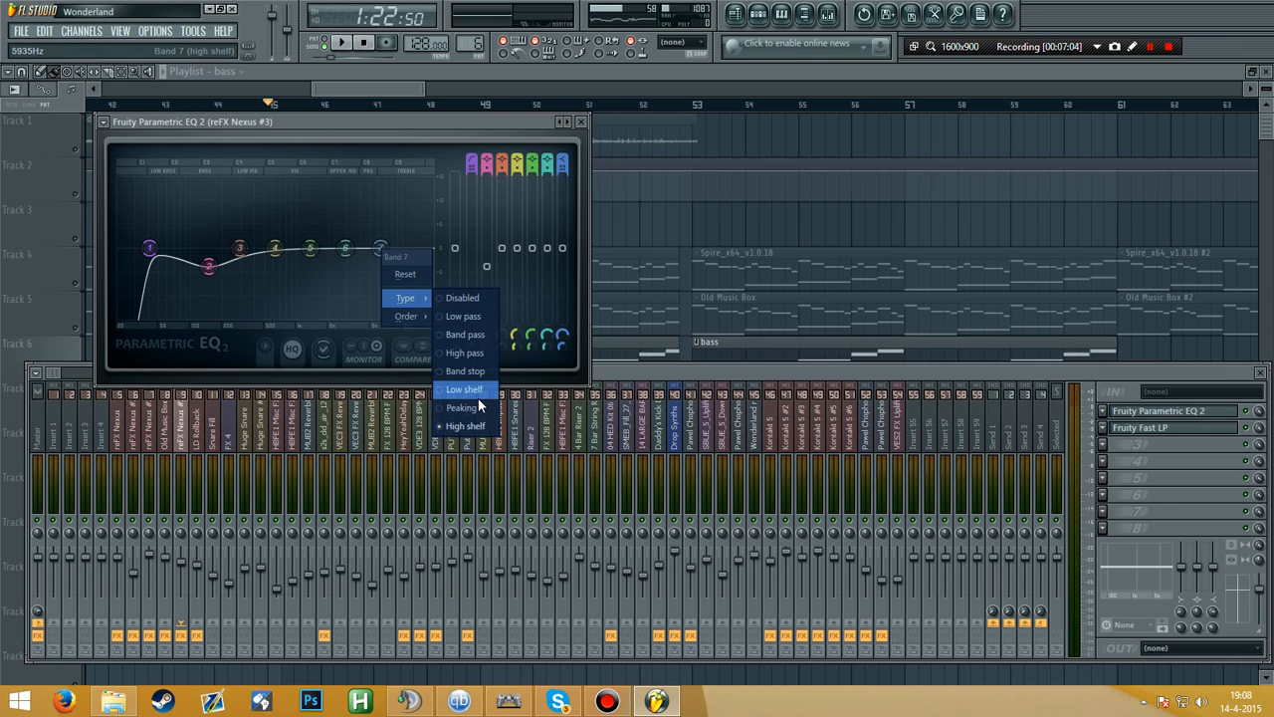
click(470, 353)
Step: Try the Low pass type on band 7 of the bass equalizer, sweep its frequency down and reset the band
mouse_move(408, 301)
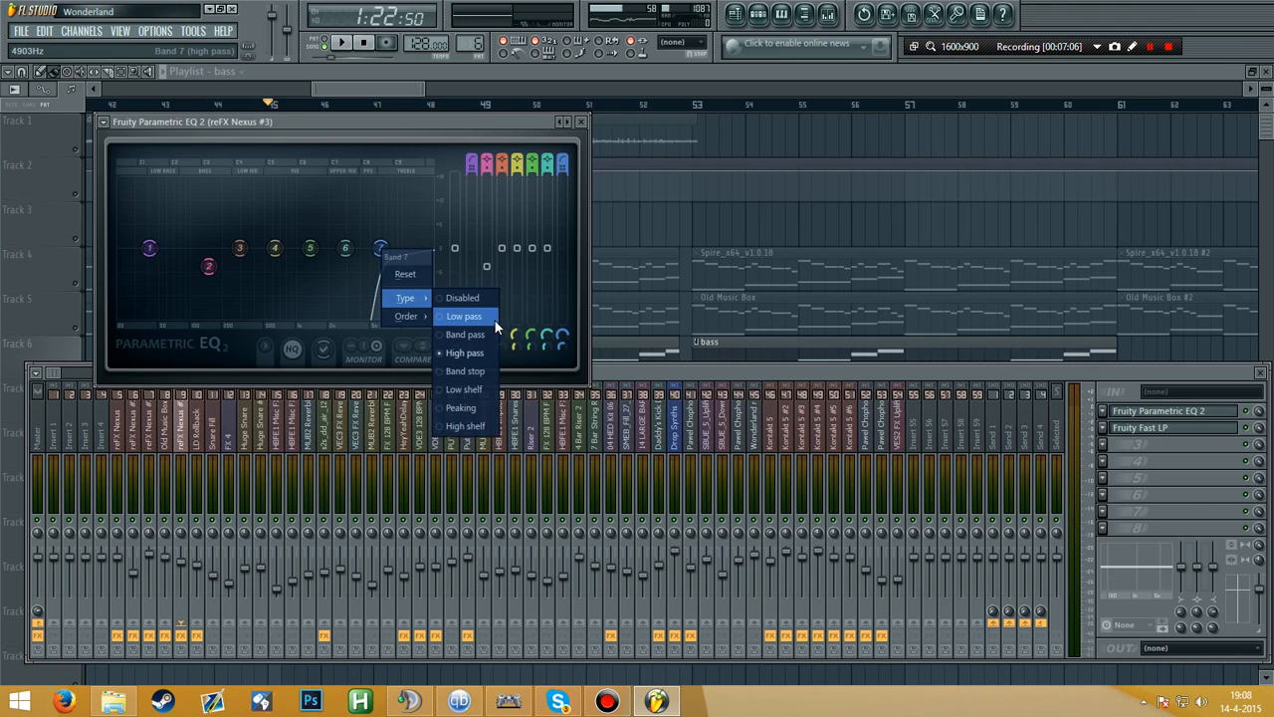
click(457, 316)
drag(382, 248, 222, 248)
right_click(227, 255)
click(250, 278)
Step: Set band 7 of the bass equalizer to Disabled and close the equalizer
right_click(381, 249)
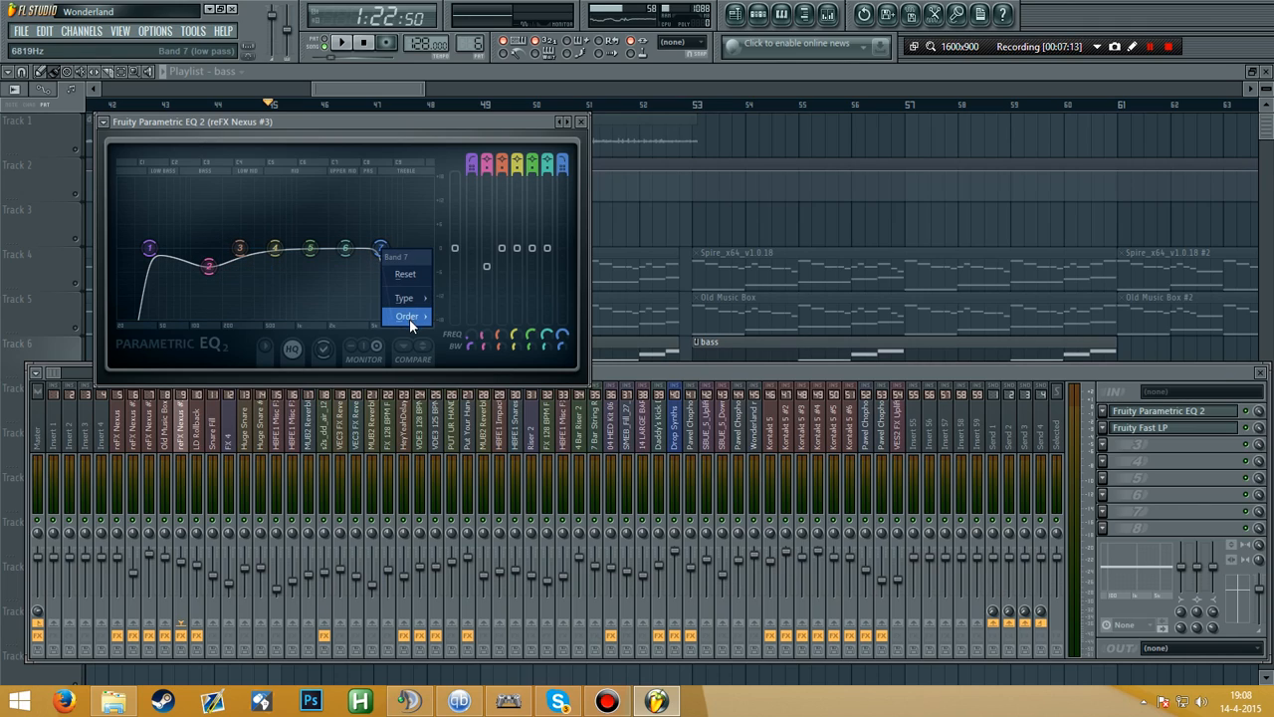
mouse_move(409, 319)
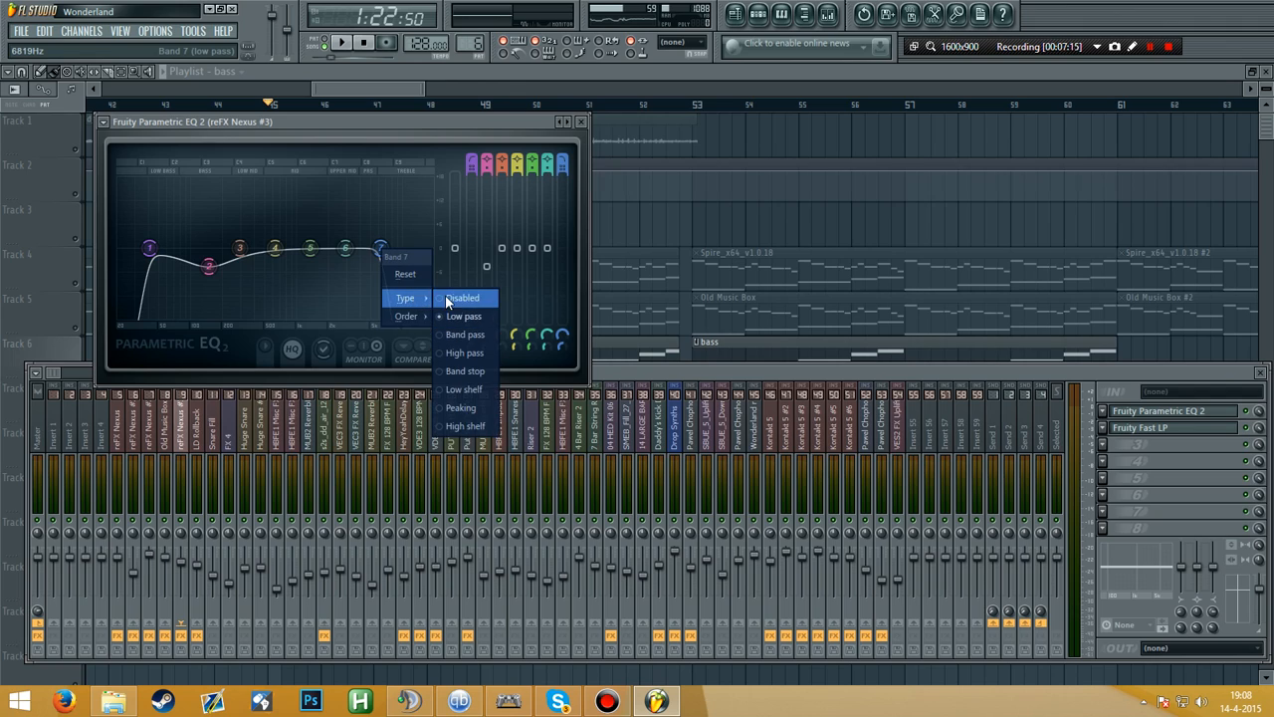
click(448, 296)
click(581, 122)
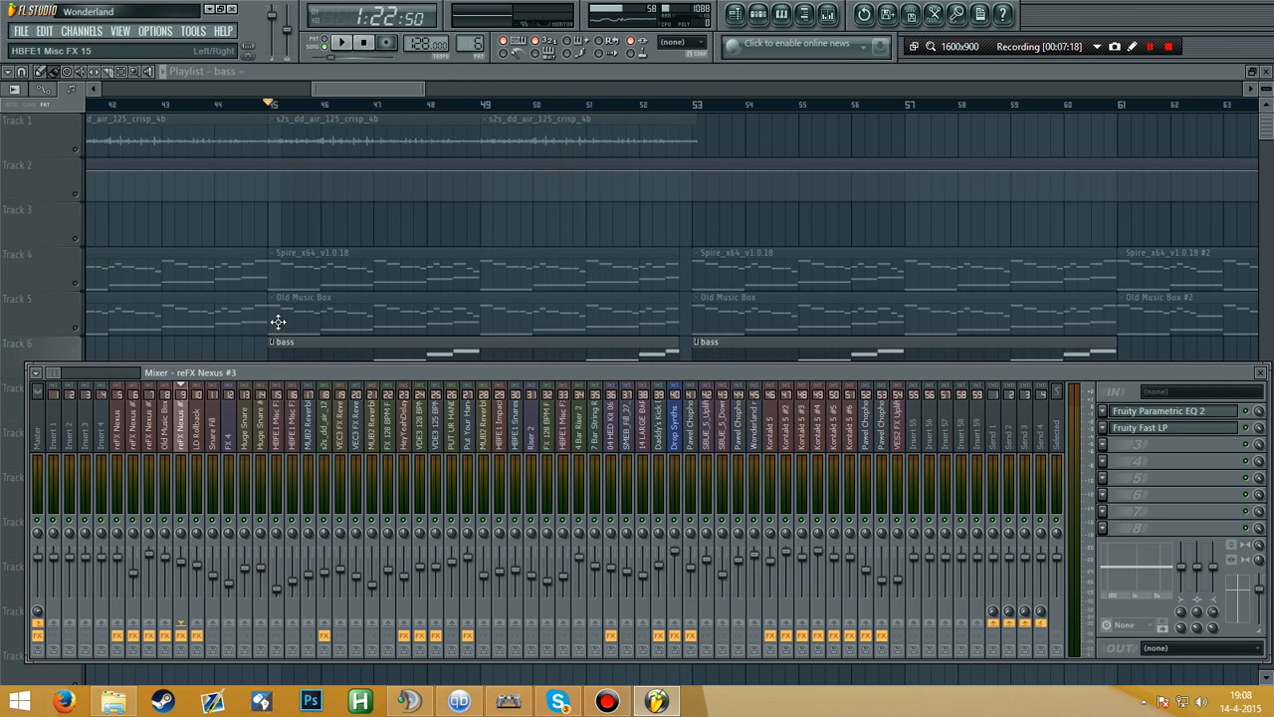
Step: Close the mixer, turn all the playlist tracks other than Track 6 back on and briefly play the full arrangement
key(F9)
right_click(68, 376)
click(63, 373)
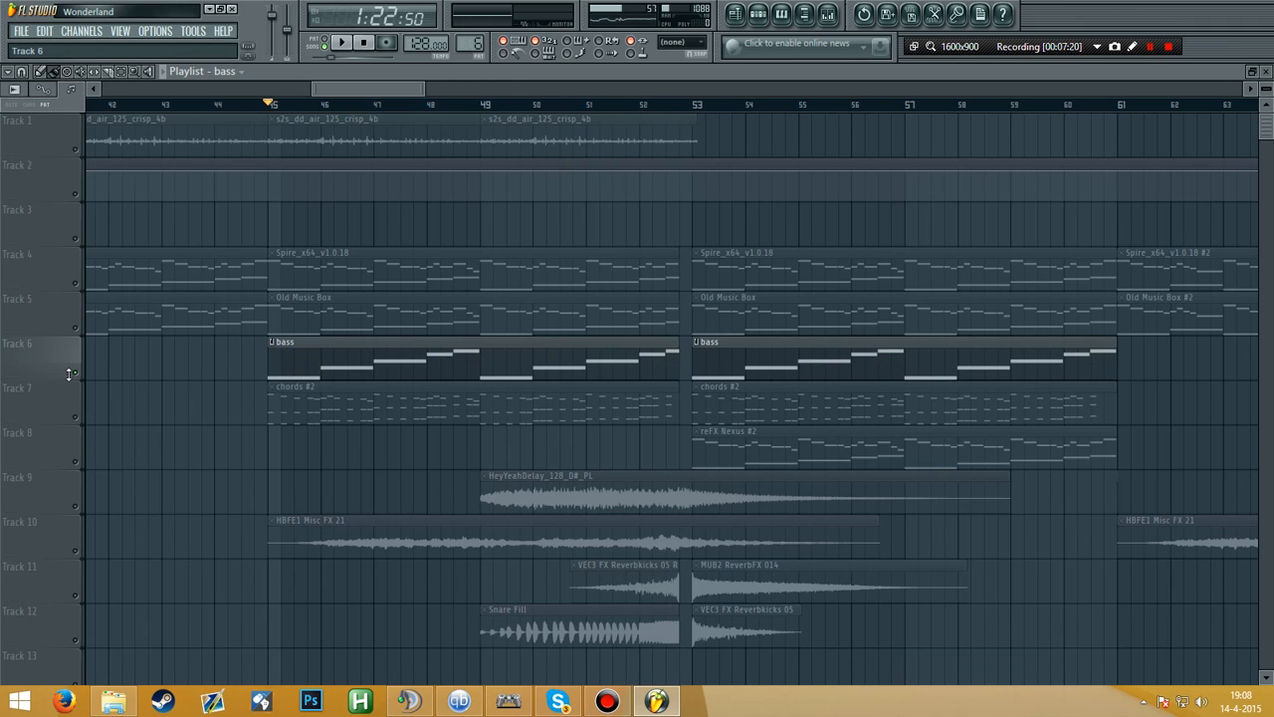
right_click(75, 374)
scroll(137, 407, down, 4)
scroll(147, 411, up, 4)
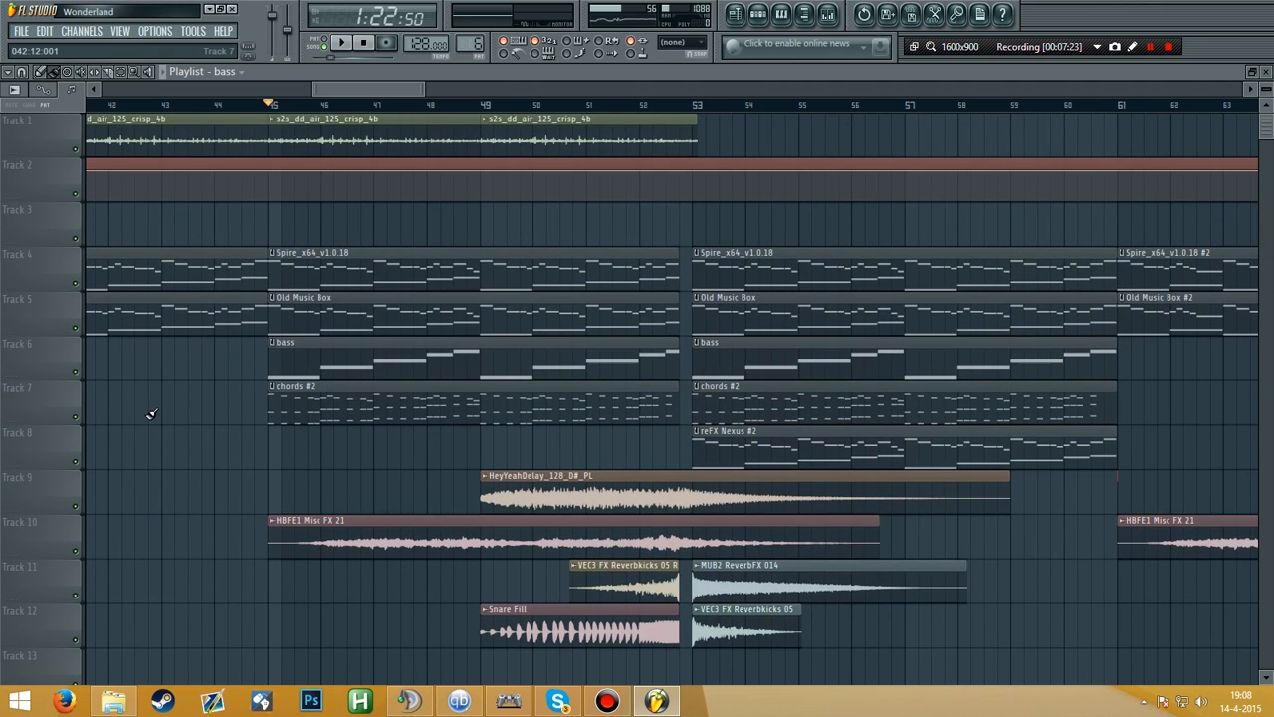
key(space)
key(space)
Step: Play the soloed reFX Nexus #2 pattern on Track 8 from bar 53
click(698, 105)
drag(383, 94, 421, 92)
click(347, 438)
key(space)
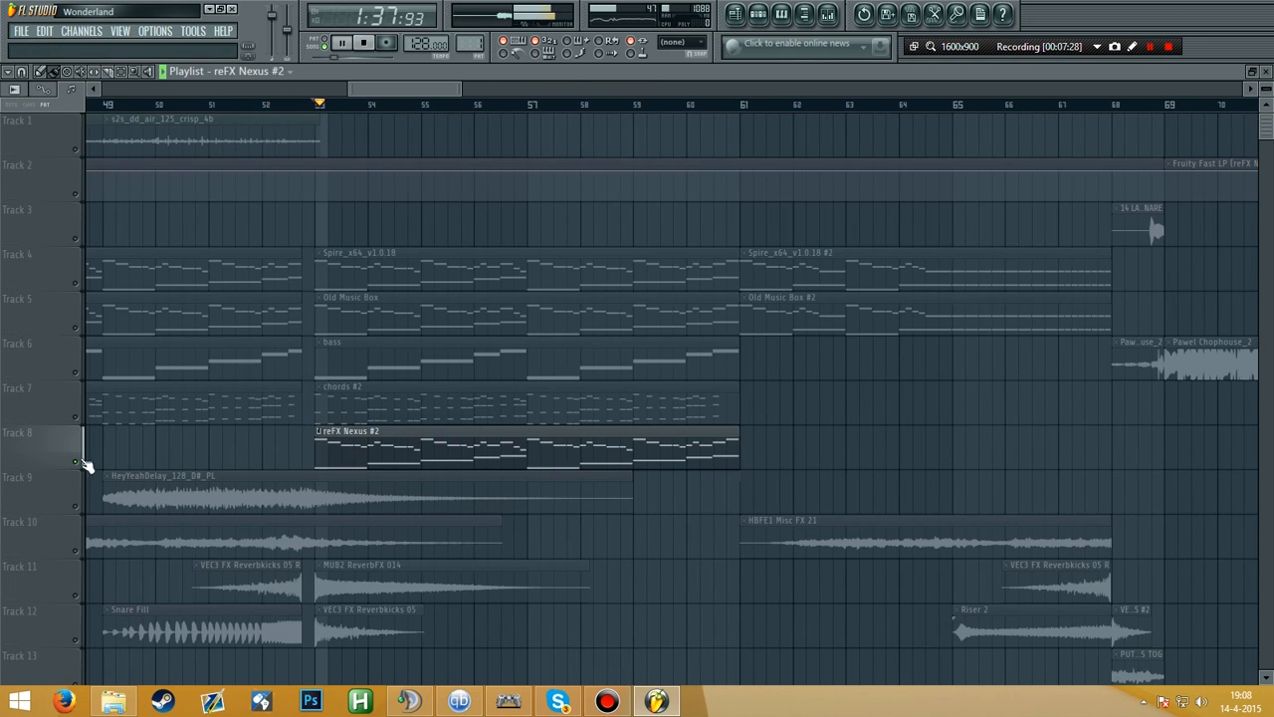
Step: Stop playback and examine the Fruity Parametric EQ 2 curve on the reFX Nexus #2 mixer track
click(808, 24)
click(149, 428)
key(space)
click(1155, 412)
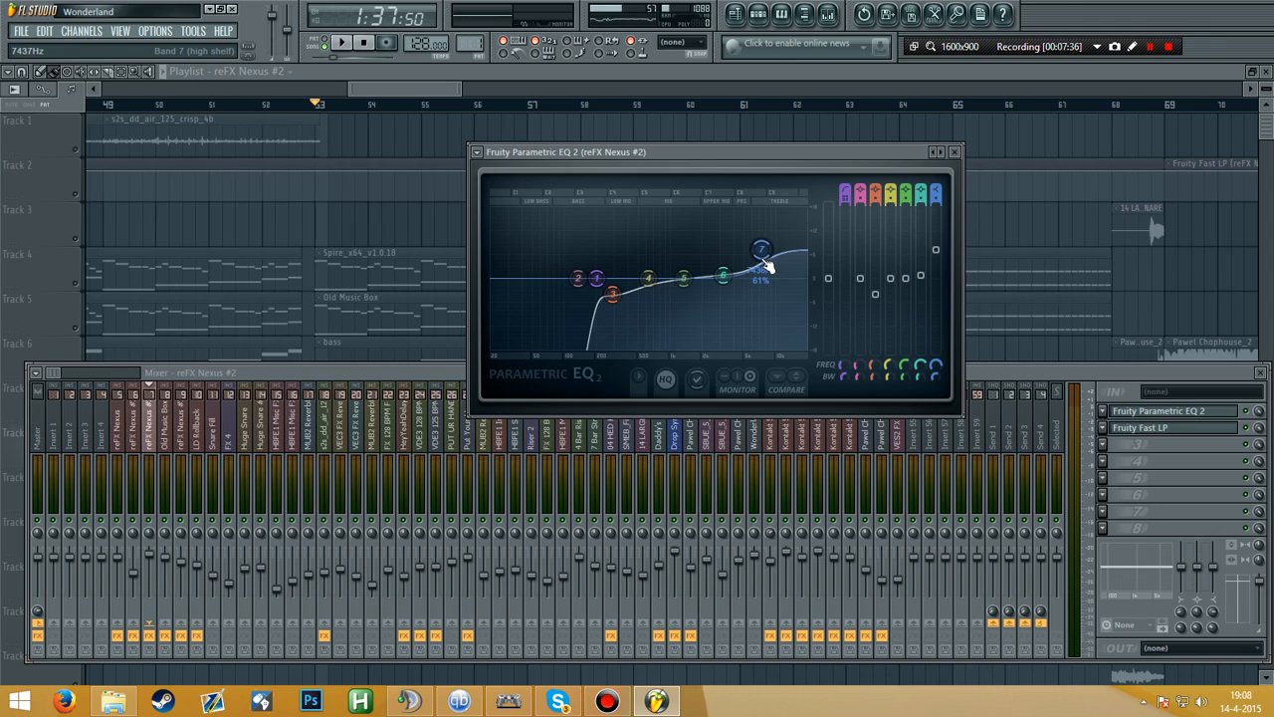
click(956, 153)
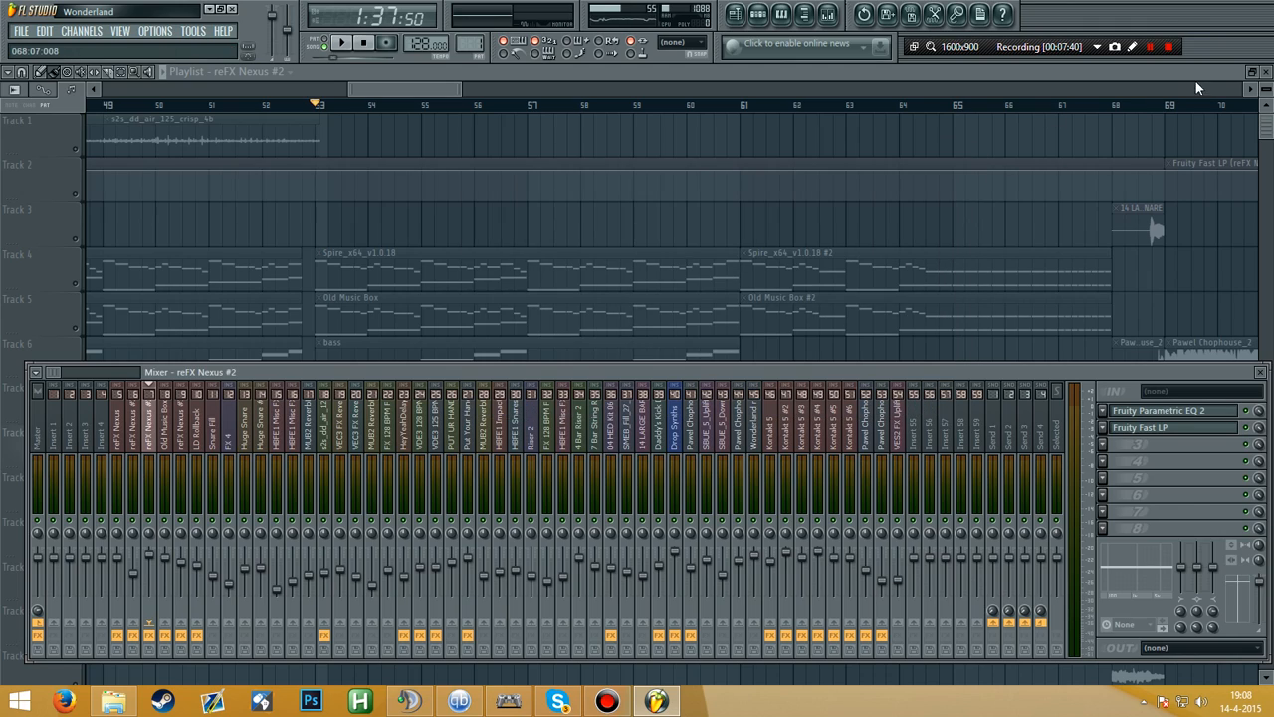
Step: Examine the BR Massive Bigband preset and its oscillator mix page in the reFX Nexus #2 plugin
click(1252, 71)
click(84, 247)
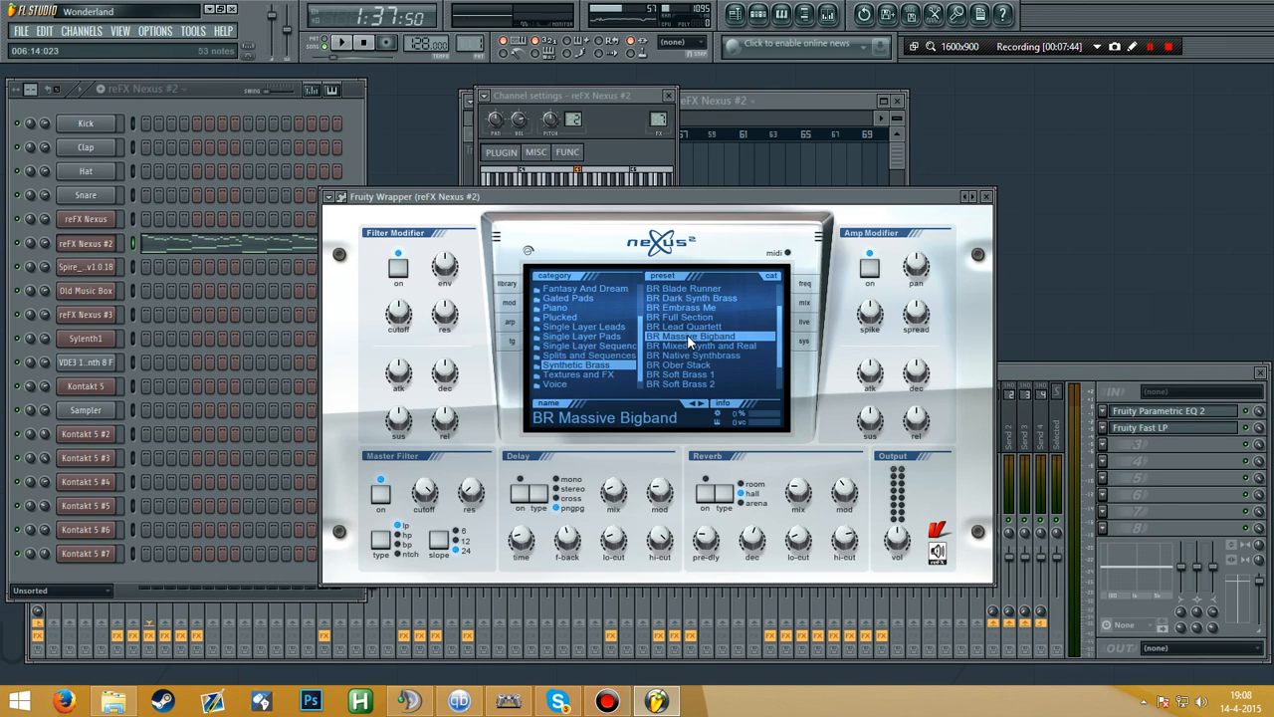
click(806, 302)
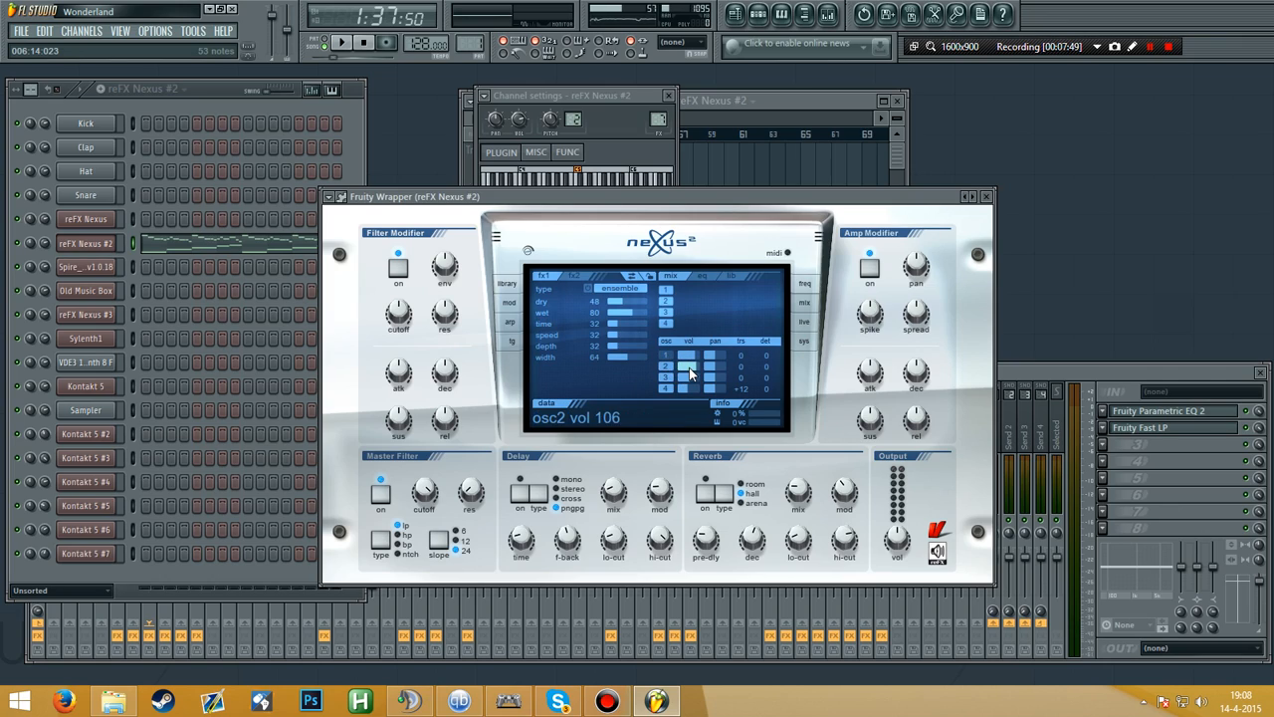
click(670, 96)
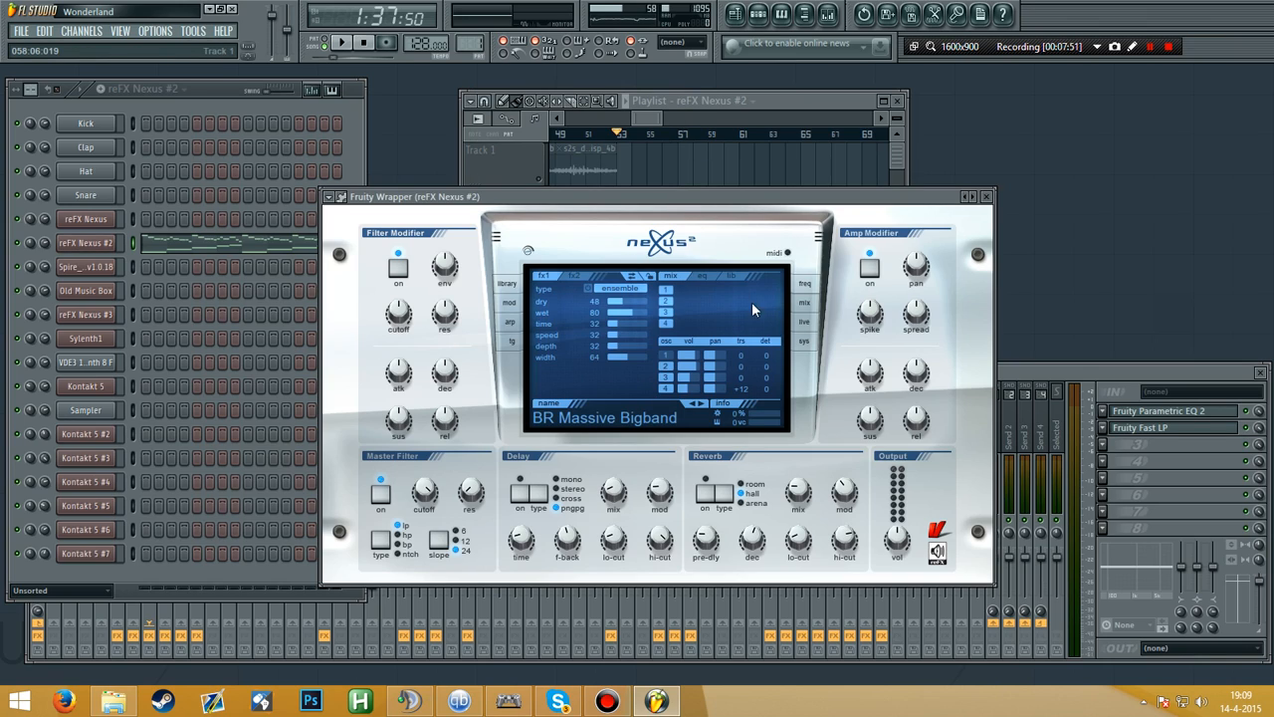
click(503, 288)
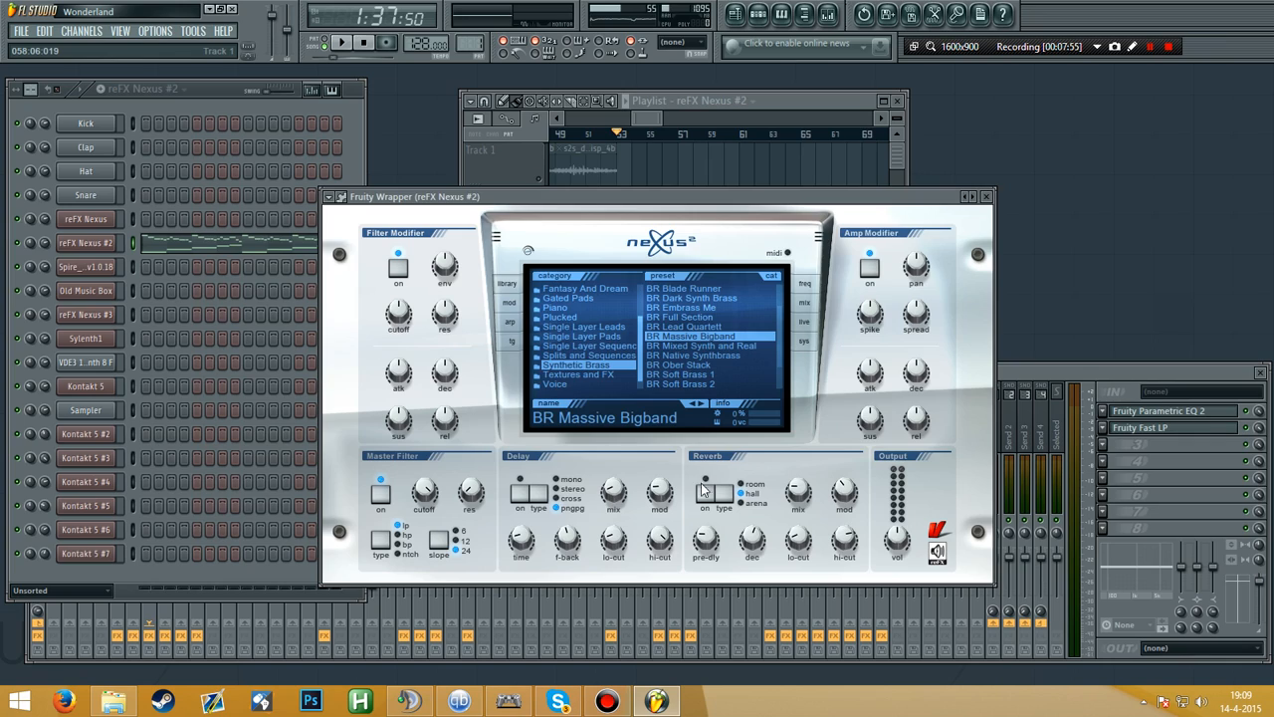
click(988, 197)
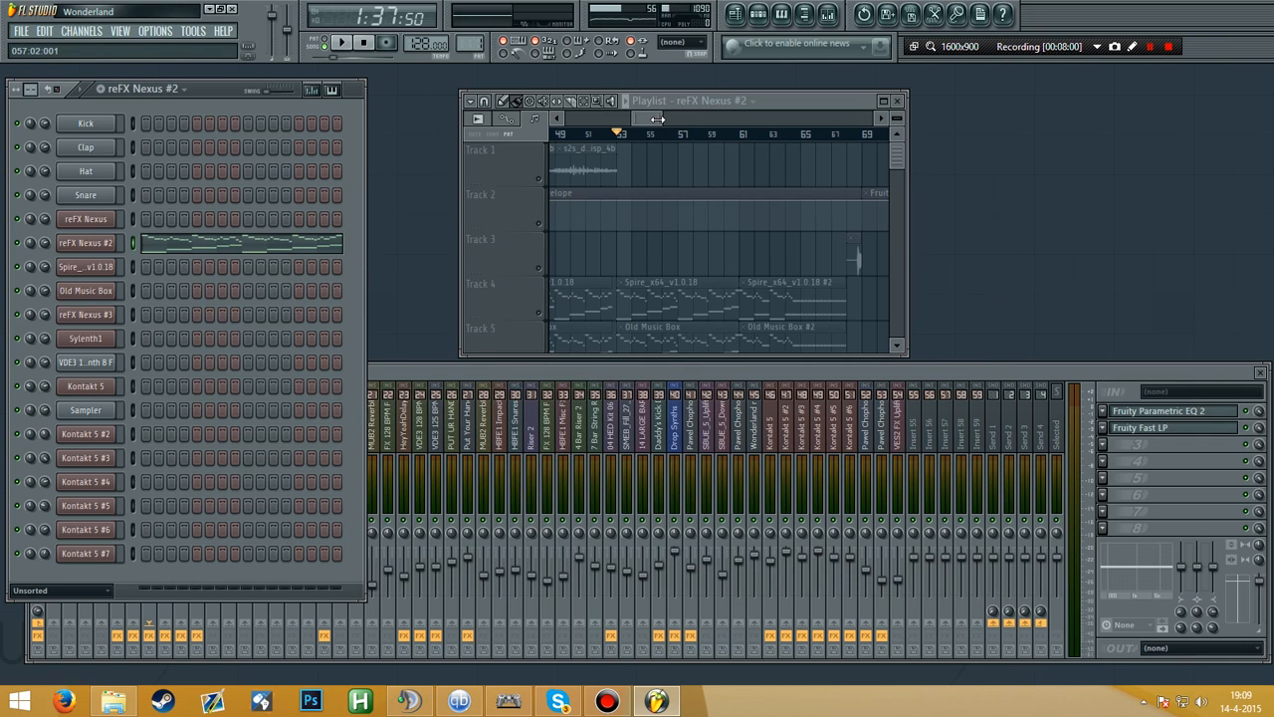
Step: Check the target mixer track in the reFX Nexus #2 channel settings and return to the maximized playlist
click(86, 243)
click(658, 119)
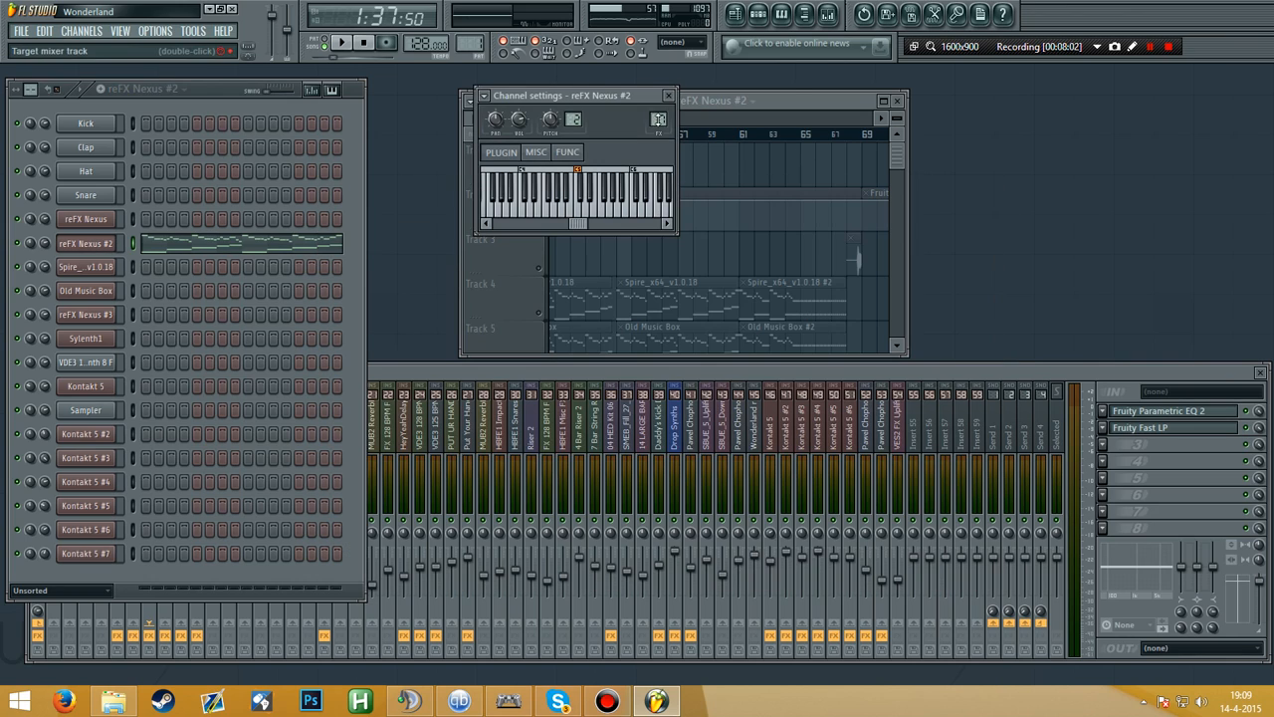
click(668, 97)
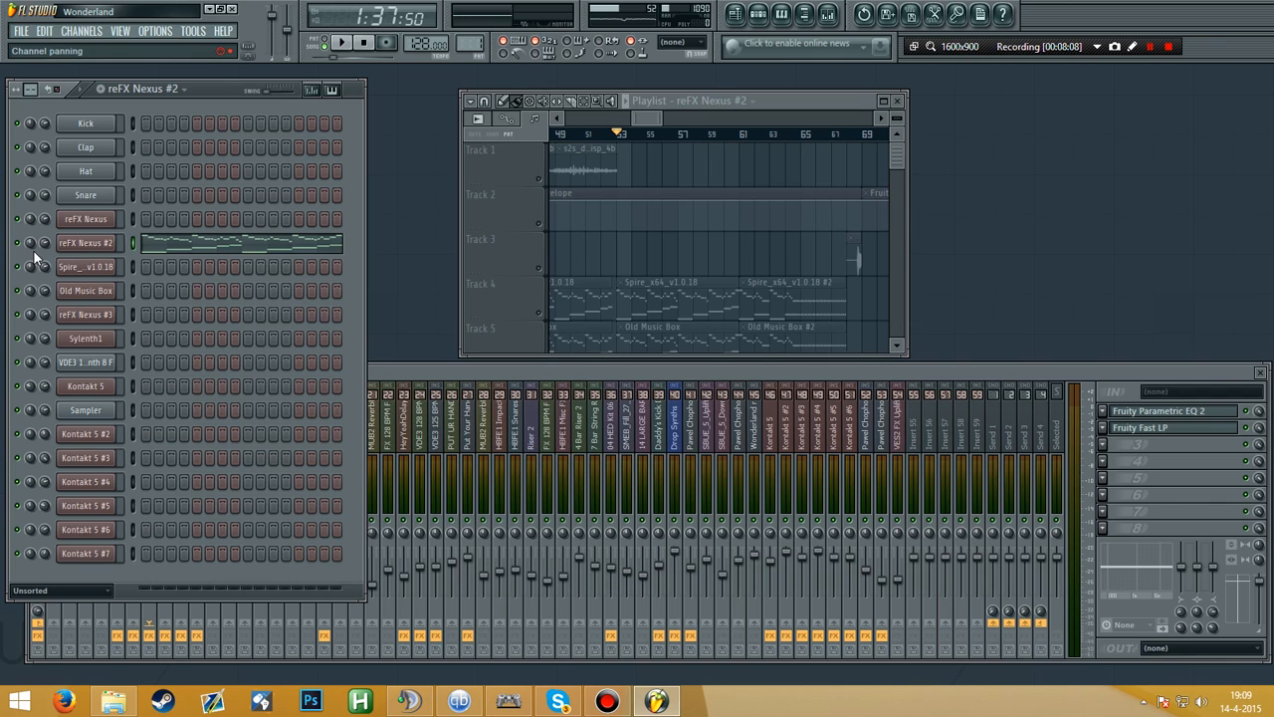
click(884, 102)
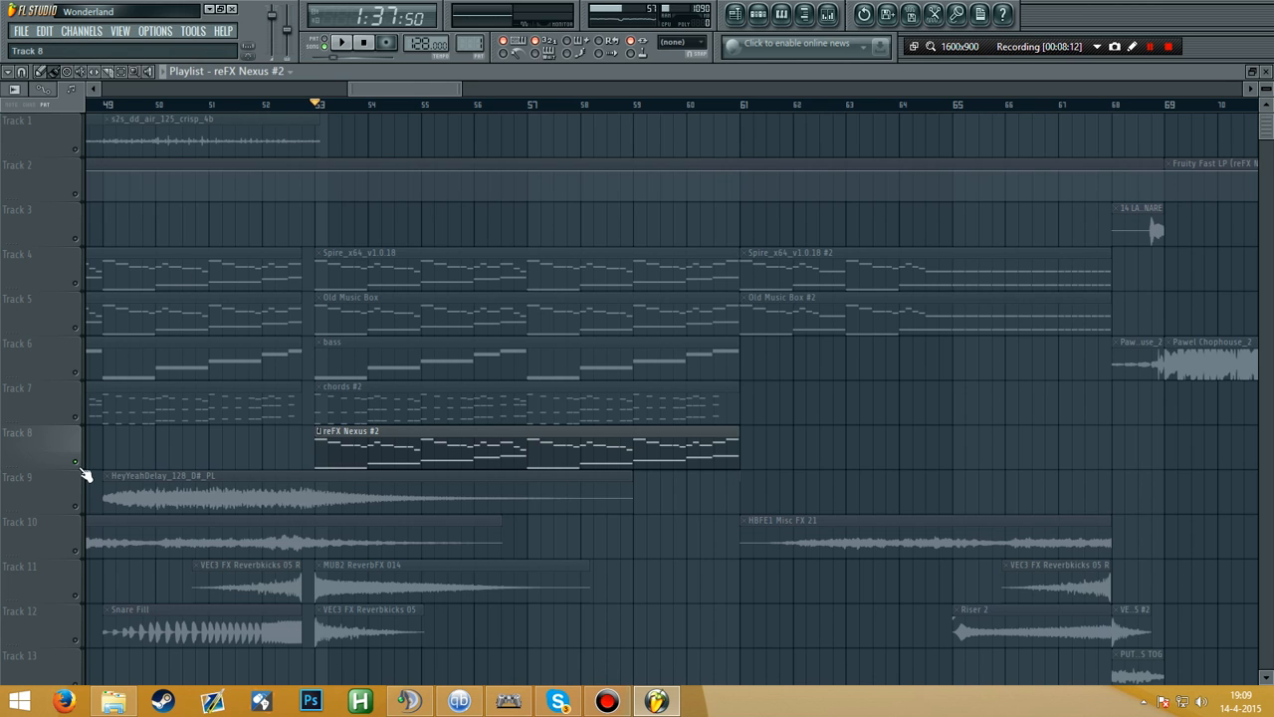
Step: Turn the other playlist tracks back on and solo the VDE3 128 BPM Big Drums 1 loop on Track 21
key(space)
scroll(667, 537, down, 2)
scroll(667, 537, down, 12)
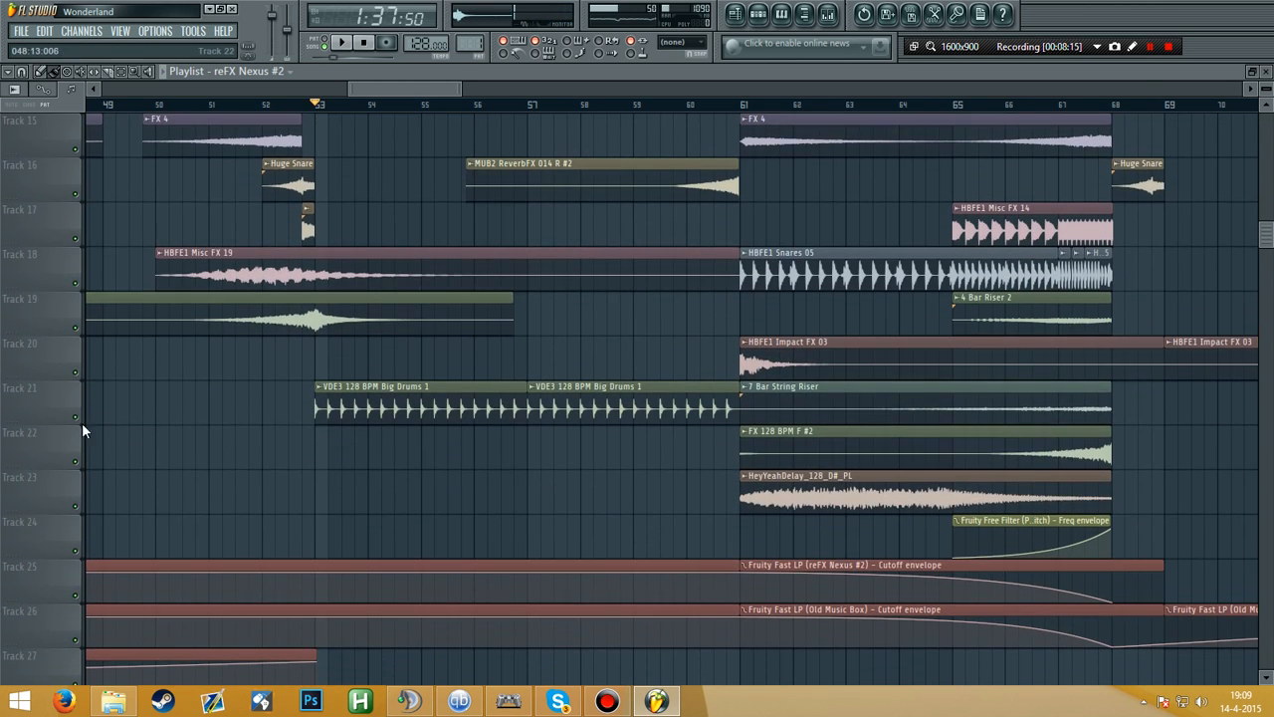
right_click(77, 418)
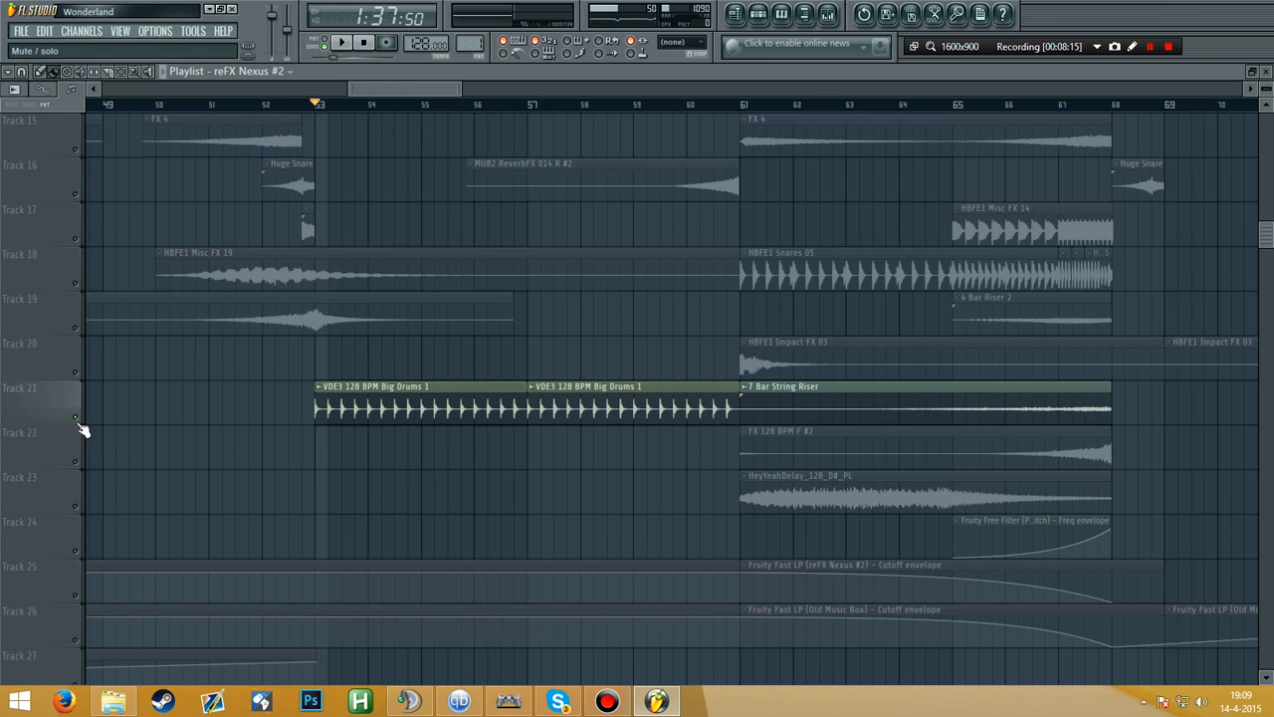
Step: Examine the Big Drums loop's channel settings and the Fruity Parametric EQ 2 curve on its mixer track
double_click(432, 406)
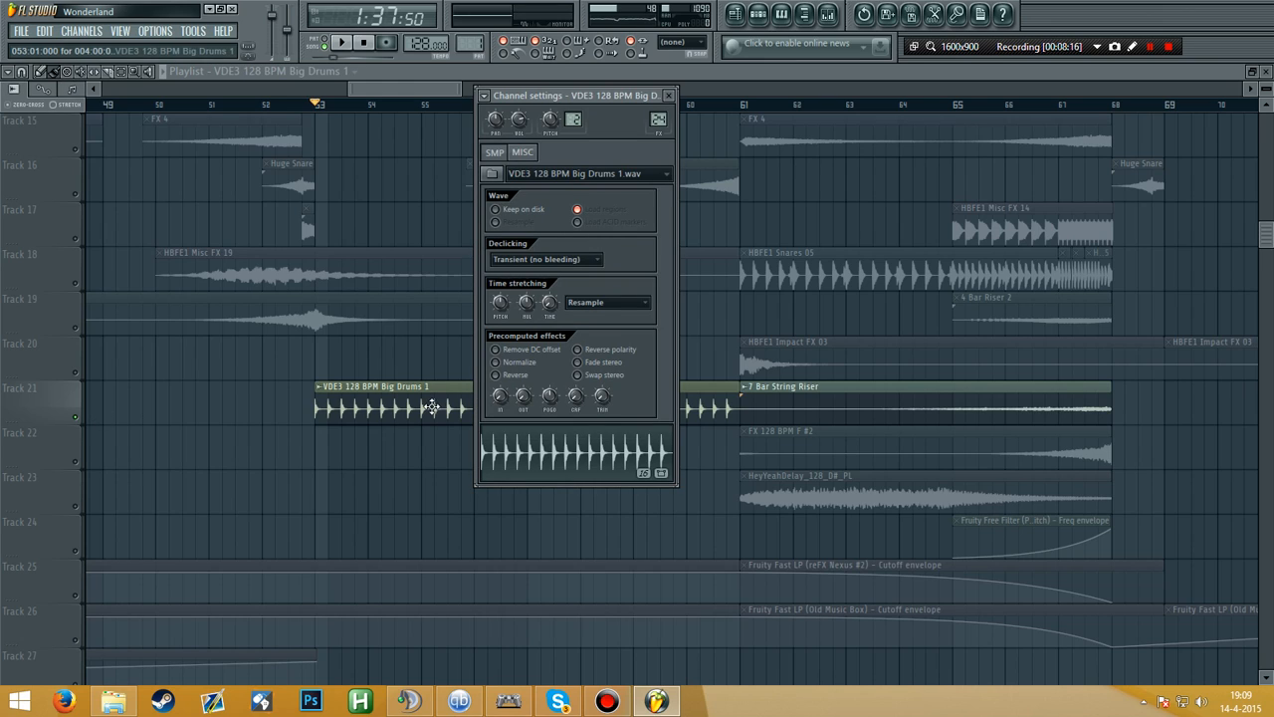
click(672, 96)
click(827, 13)
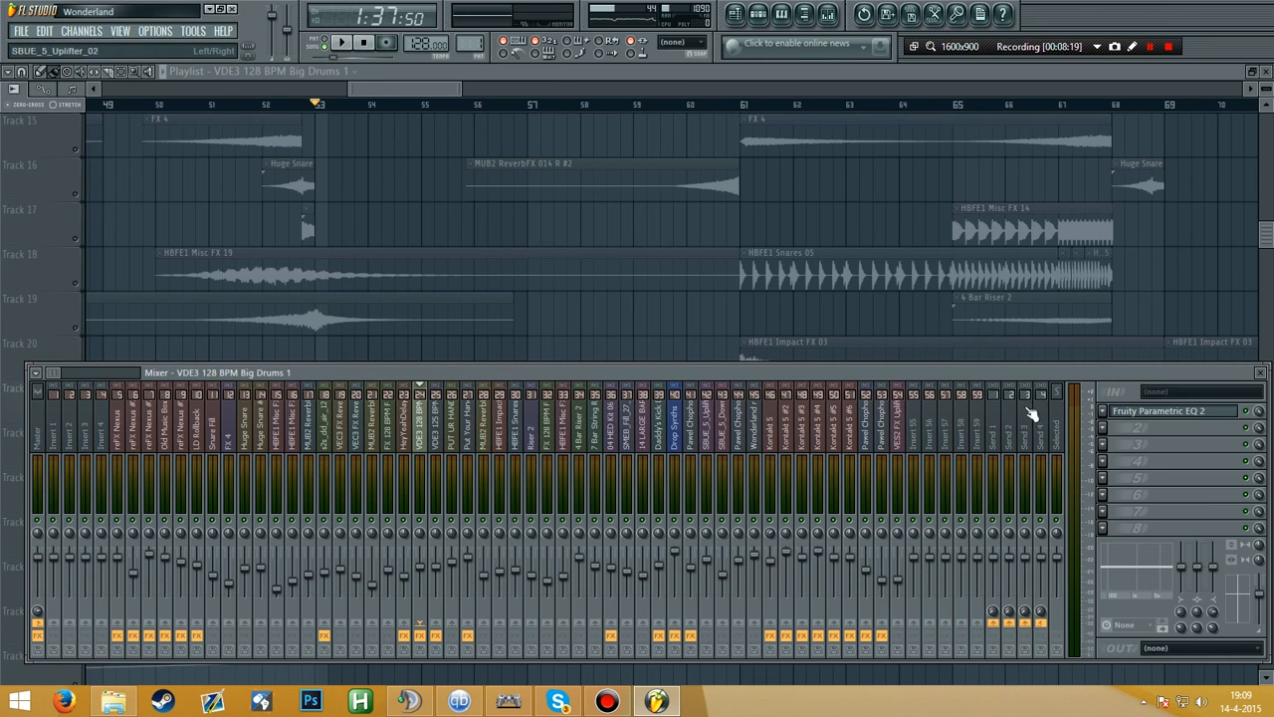
click(1137, 411)
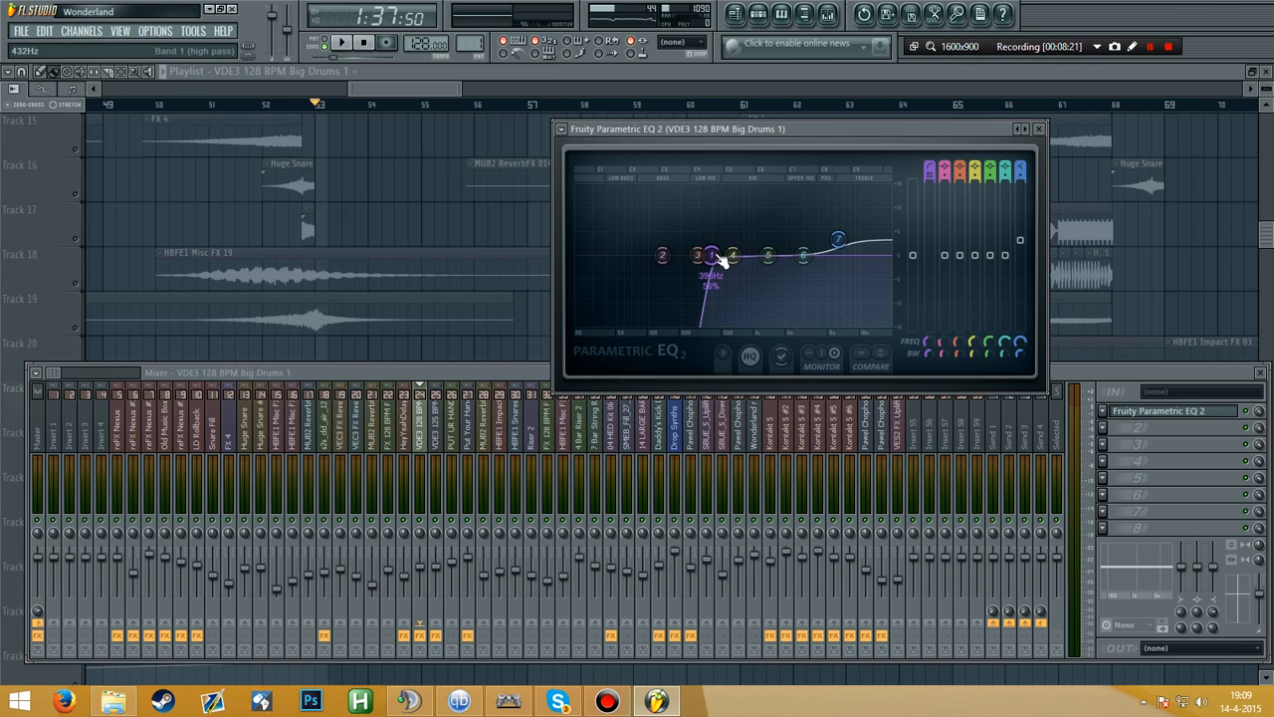
click(1038, 129)
Step: Play the soloed Big Drums loop briefly, close the mixer and turn all the other playlist tracks back on
key(space)
key(space)
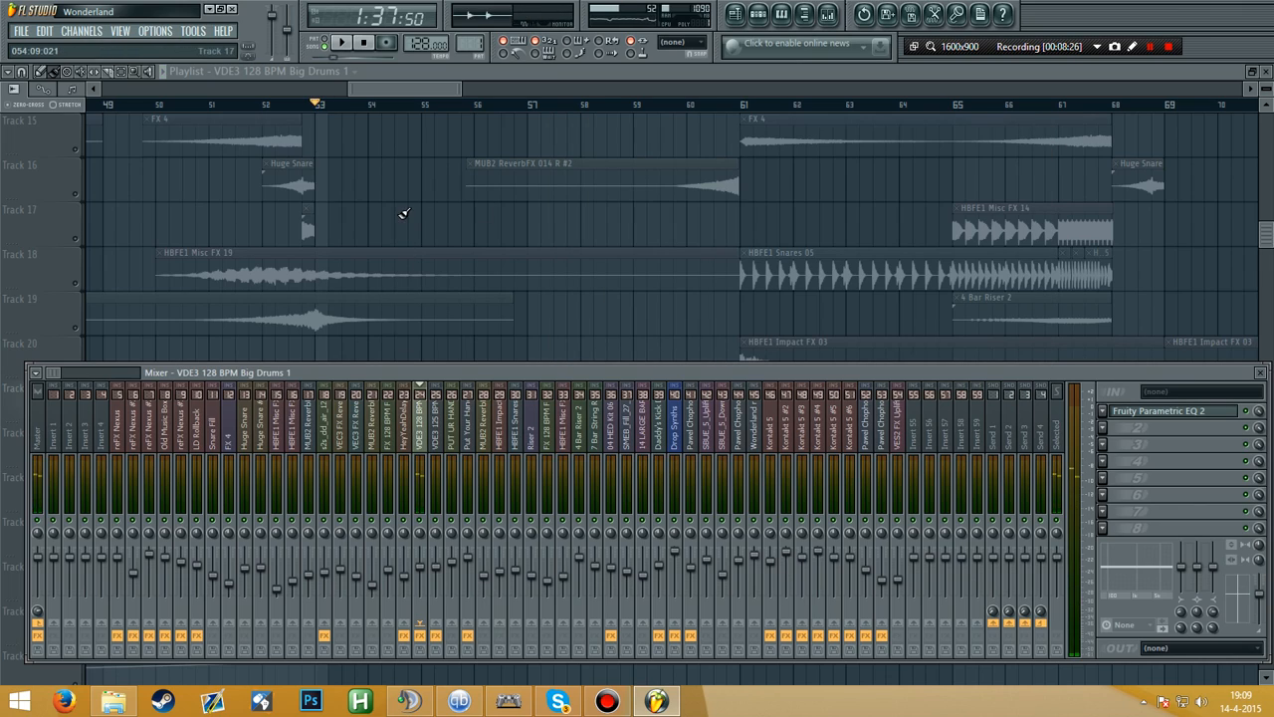
key(F9)
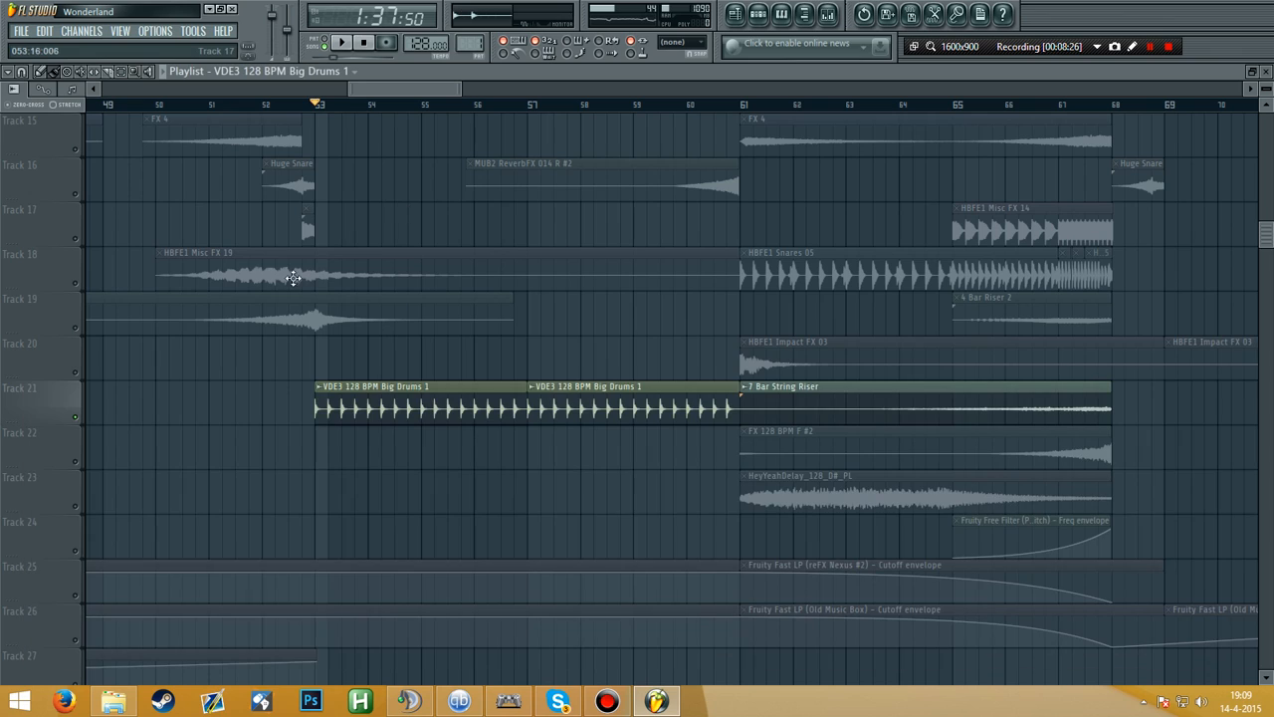
right_click(79, 418)
Step: Open the rise pattern on Track 14 in the piano roll and play it in pattern mode
scroll(274, 436, up, 8)
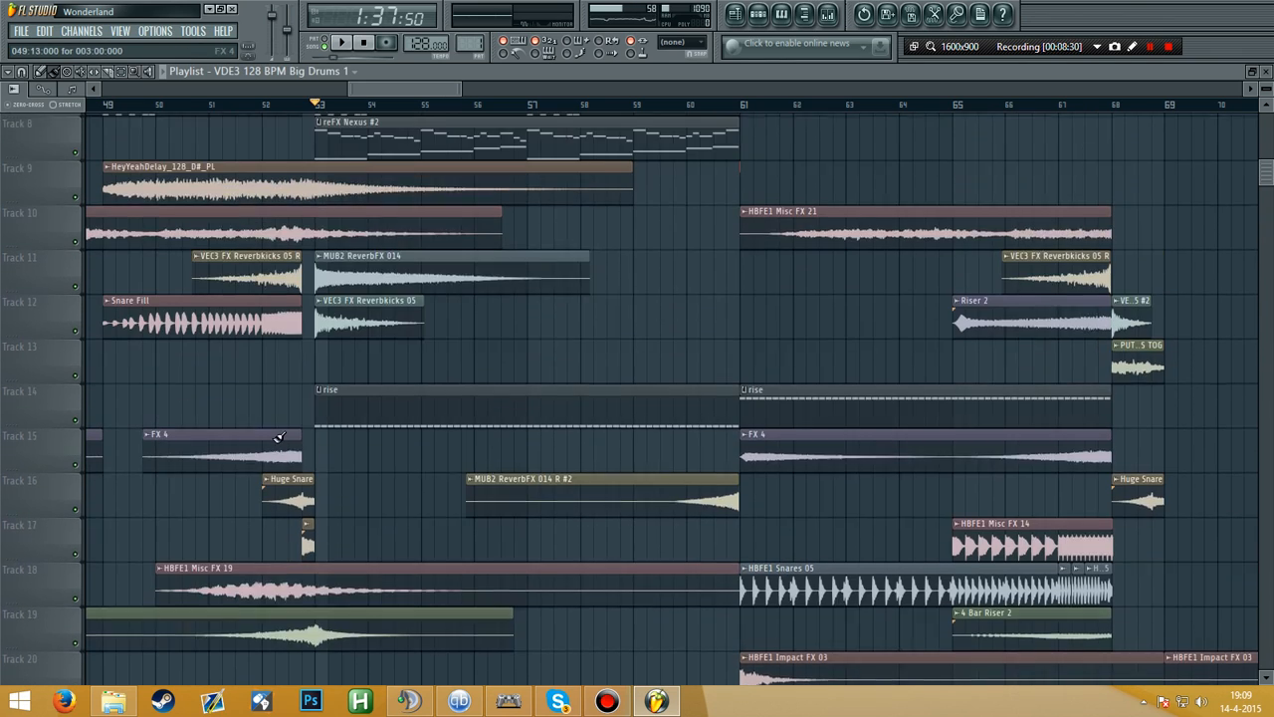
scroll(567, 372, down, 6)
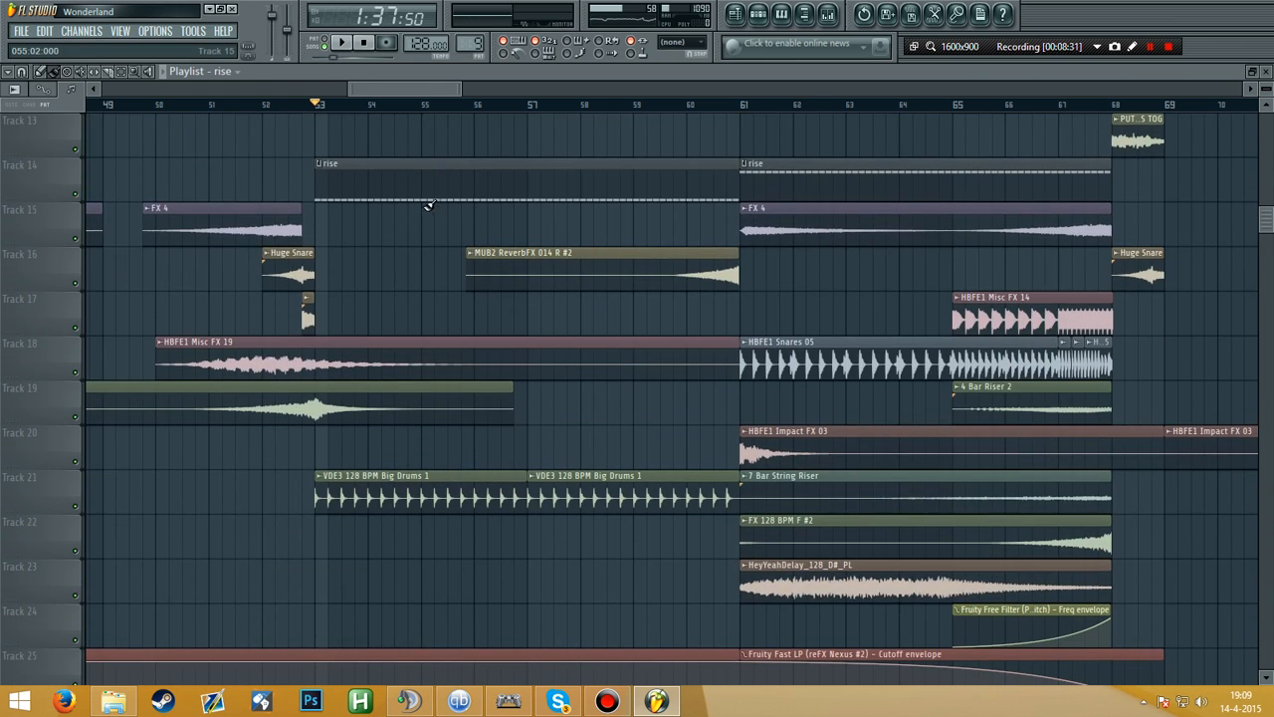
double_click(420, 189)
click(327, 42)
key(space)
drag(116, 91, 55, 90)
drag(183, 91, 664, 91)
key(space)
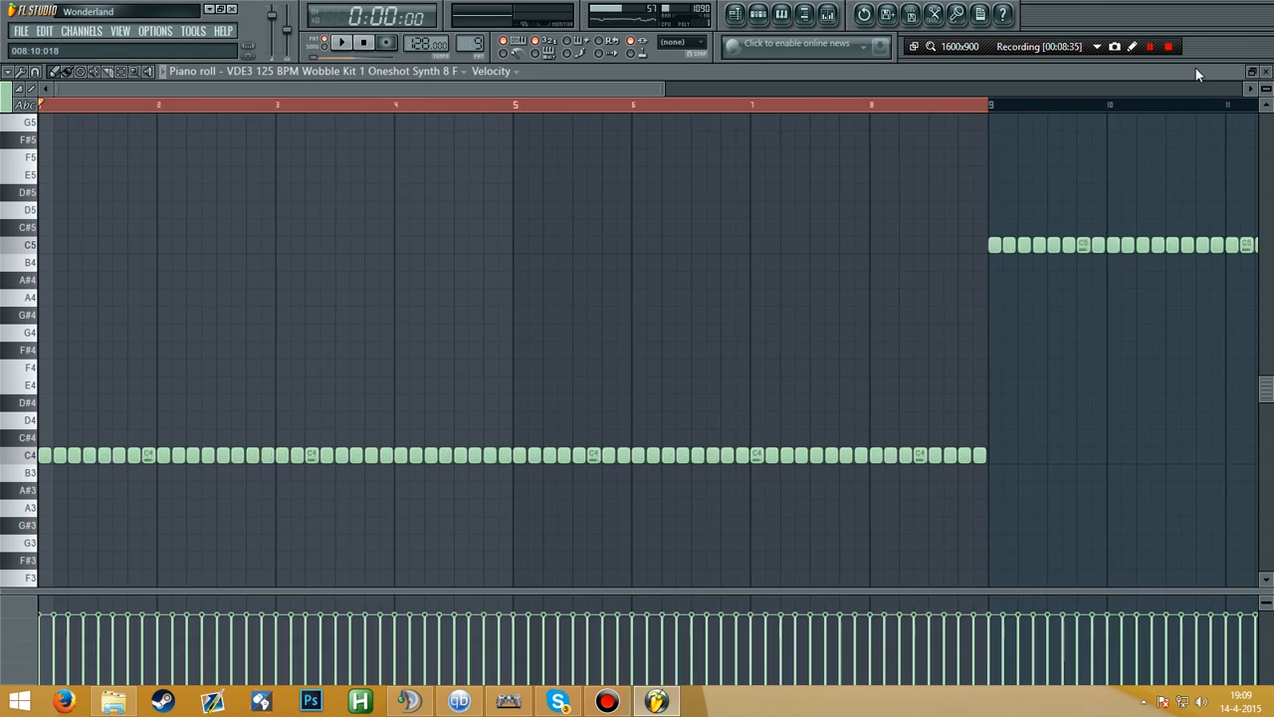
Step: Enlarge the piano roll's event lane, show note fine pitch for the whole rise pattern, and close the piano roll
drag(120, 592, 109, 350)
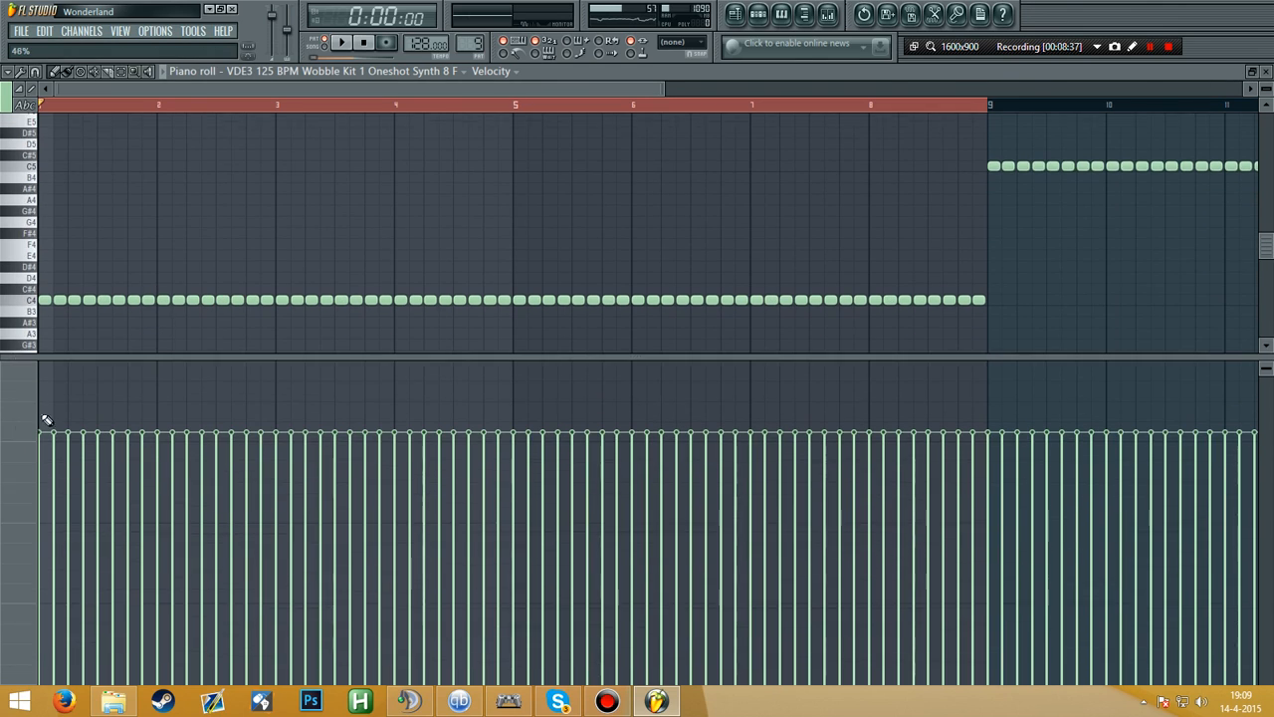
click(6, 440)
right_click(8, 393)
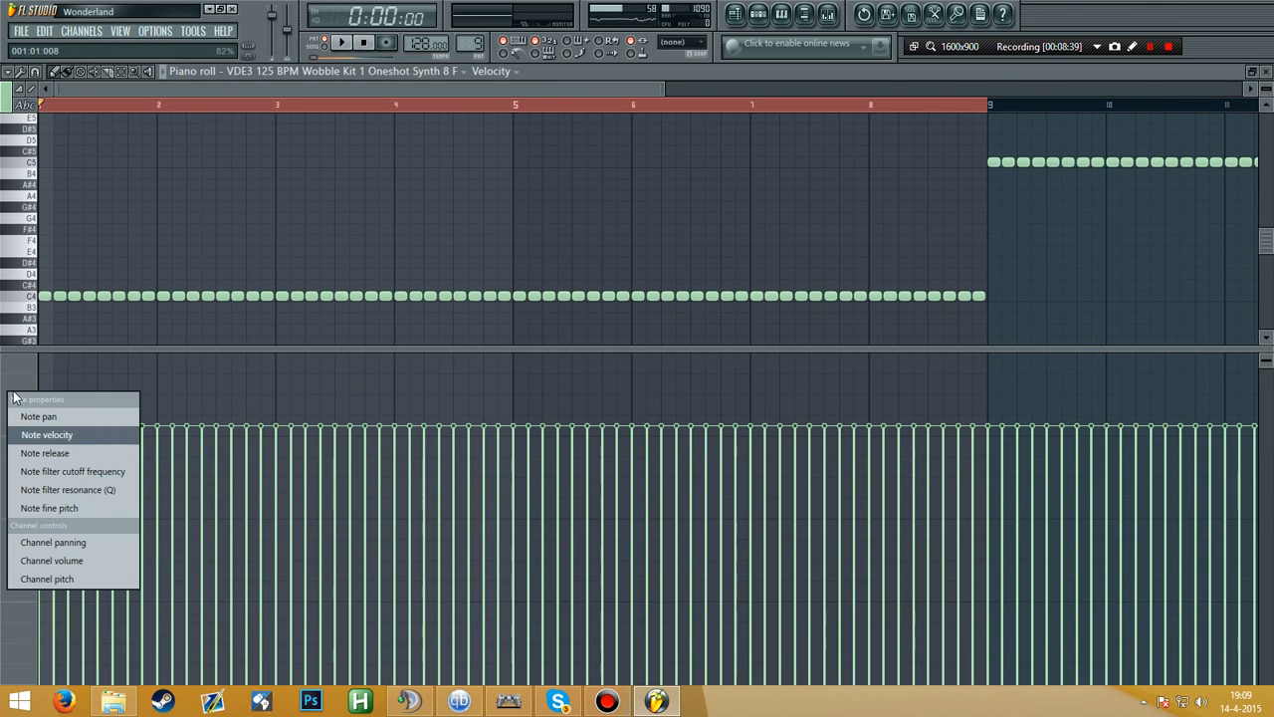
click(169, 348)
drag(162, 344, 156, 367)
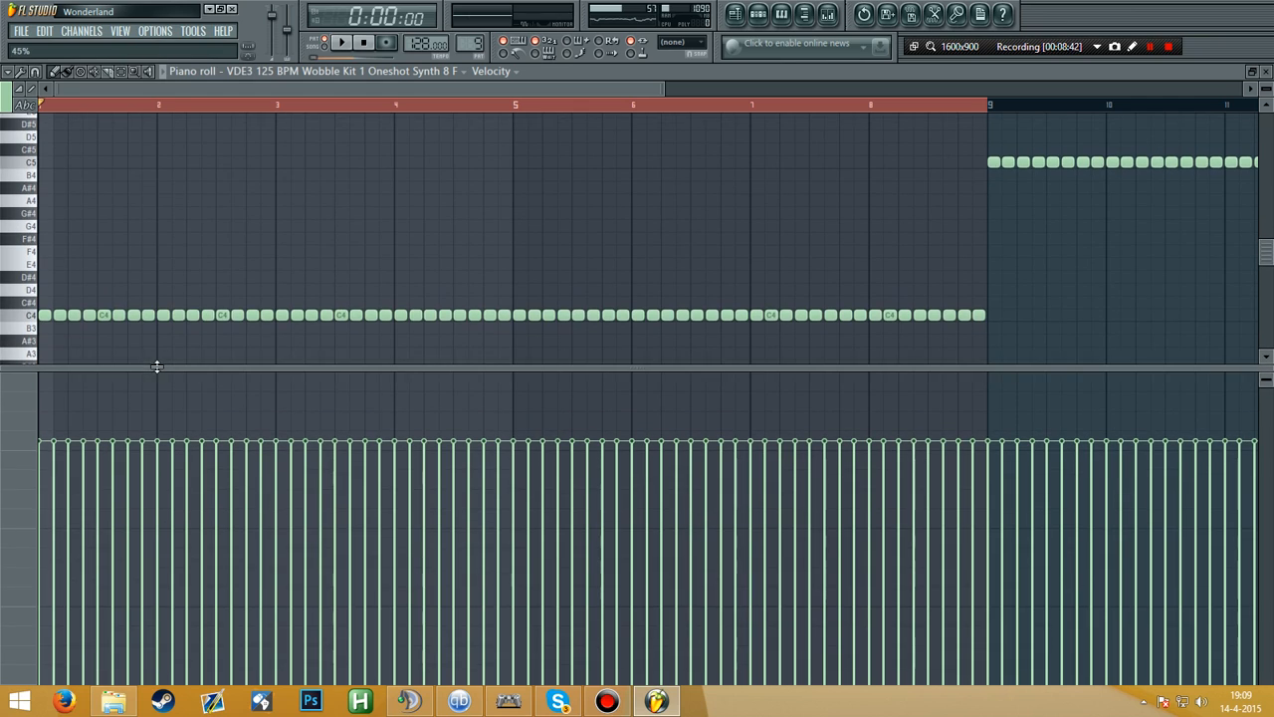
right_click(14, 400)
click(55, 514)
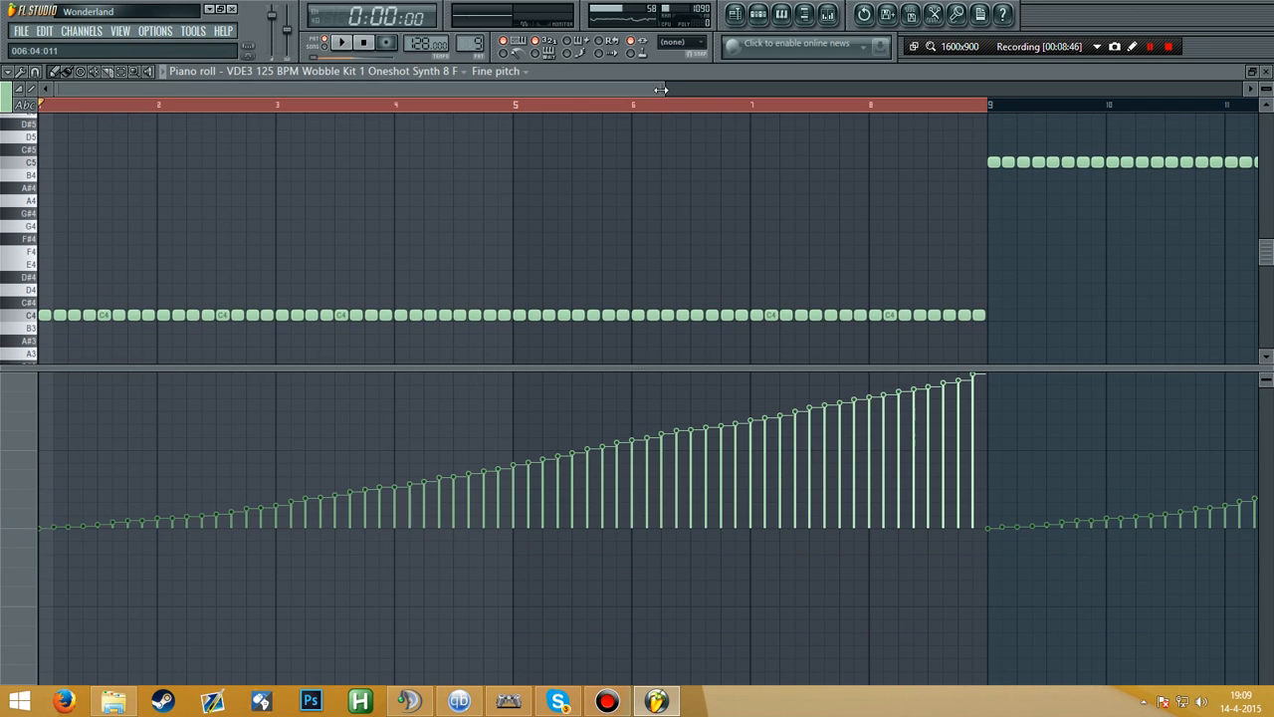
drag(664, 89, 1014, 91)
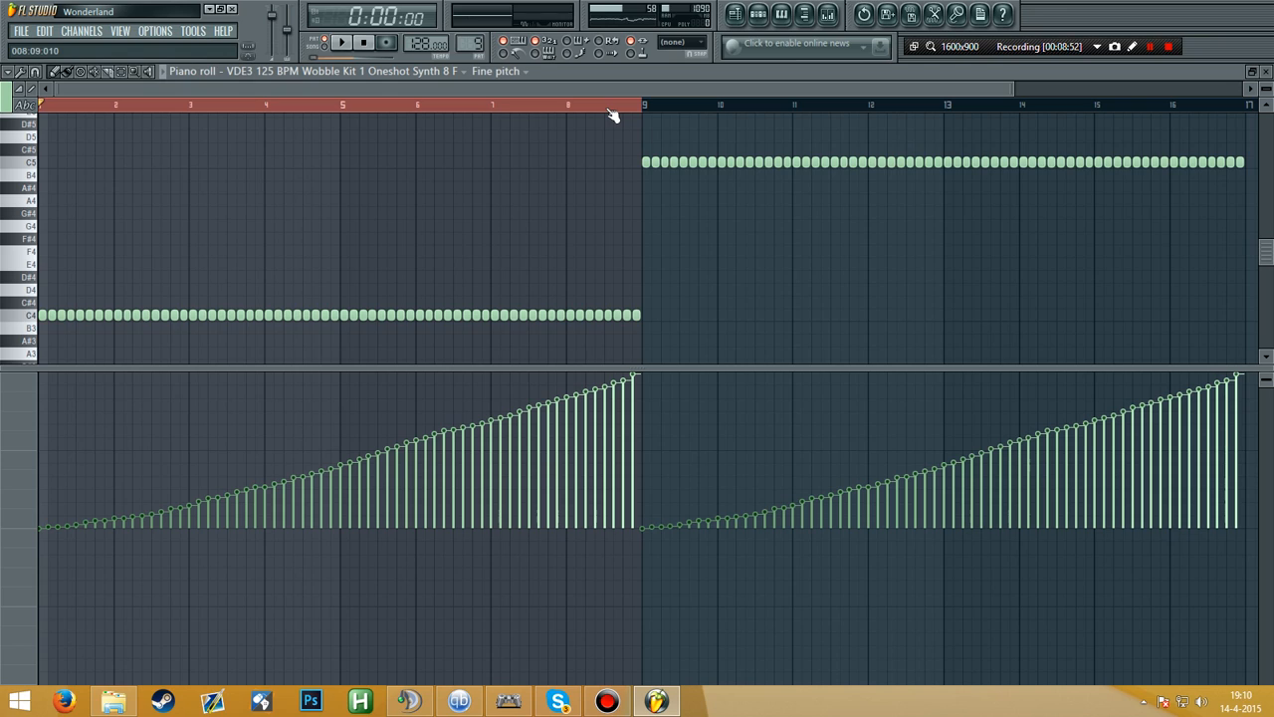
click(1268, 72)
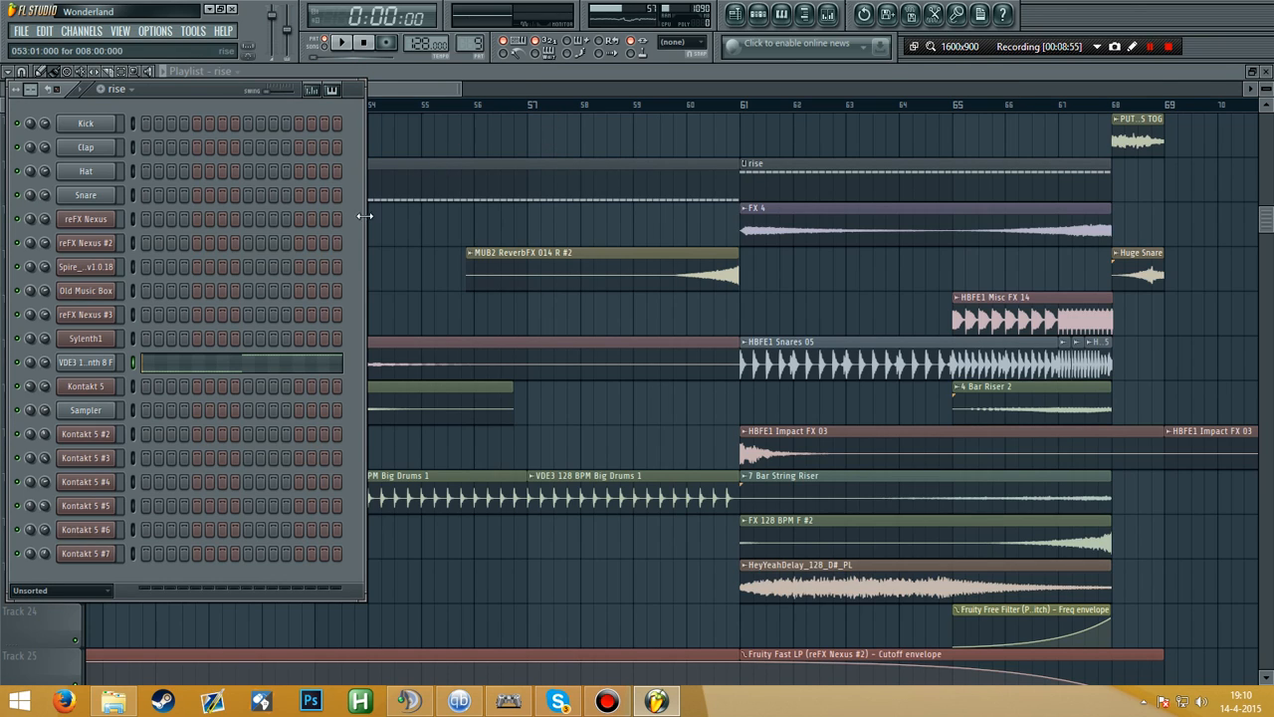
Step: Examine the VDE3 125 BPM Wobble Kit 1 Oneshot Synth 8 F channel settings and the Fruity Parametric EQ 2 curve on its mixer track
click(85, 362)
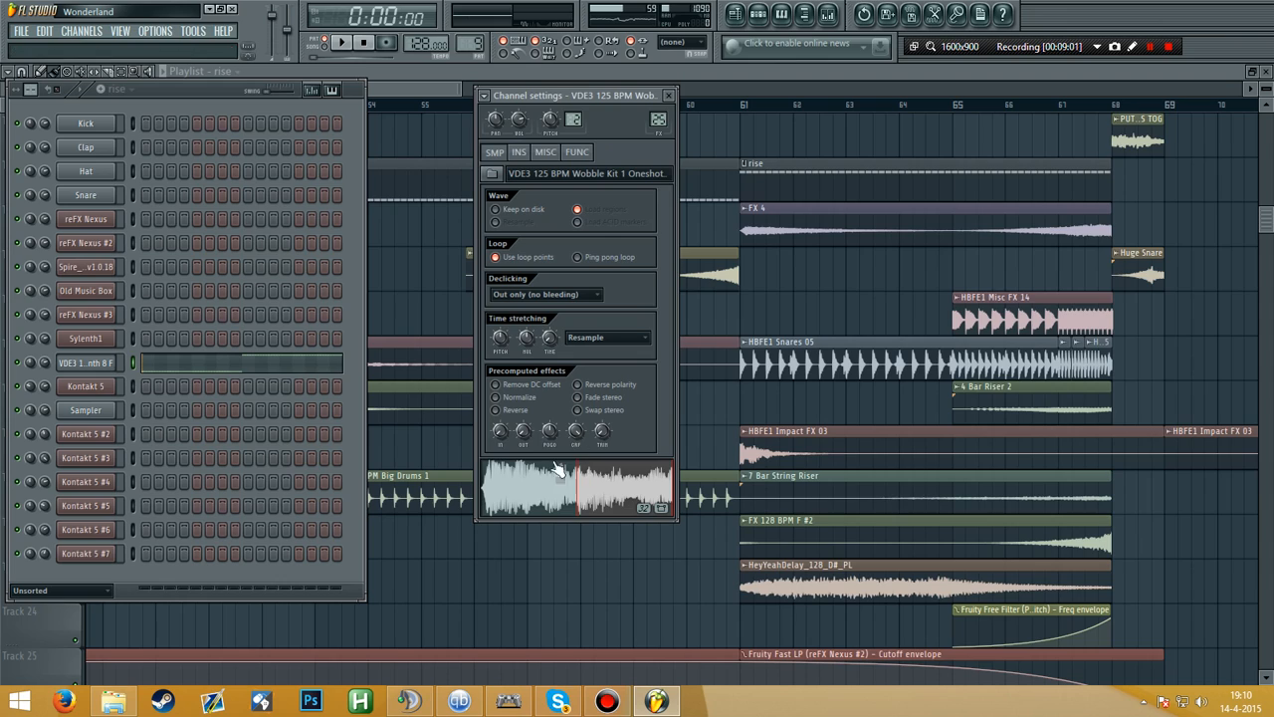
click(668, 97)
key(F9)
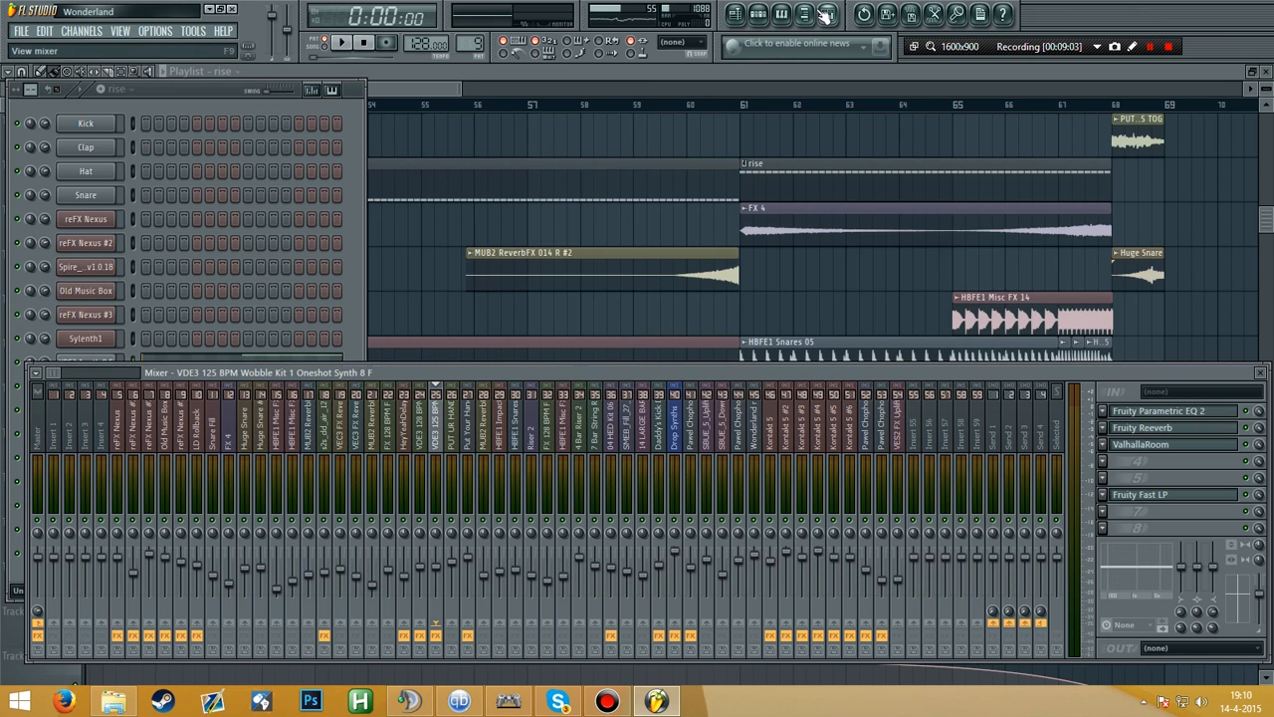
click(1180, 412)
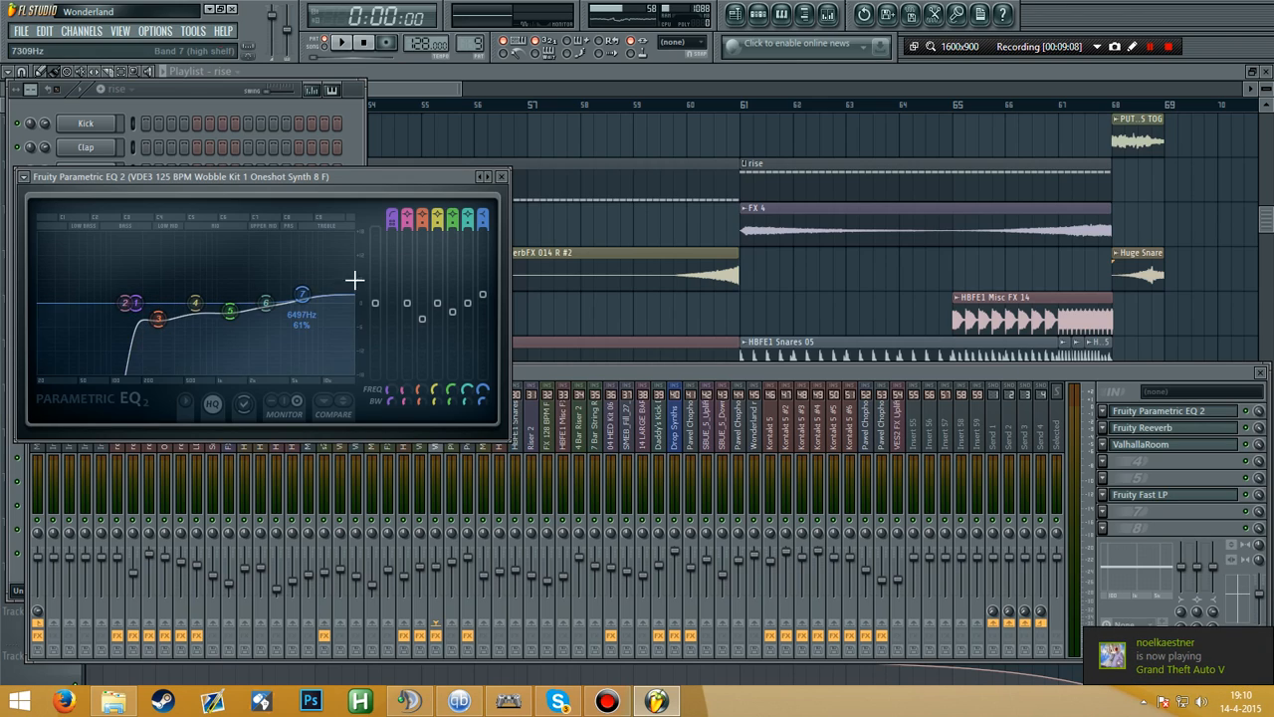
click(503, 178)
Step: Examine the Fruity Reeverb and ValhallaRoom settings on the wobble synth's mixer track, including the ValhallaRoom mix level
click(1167, 430)
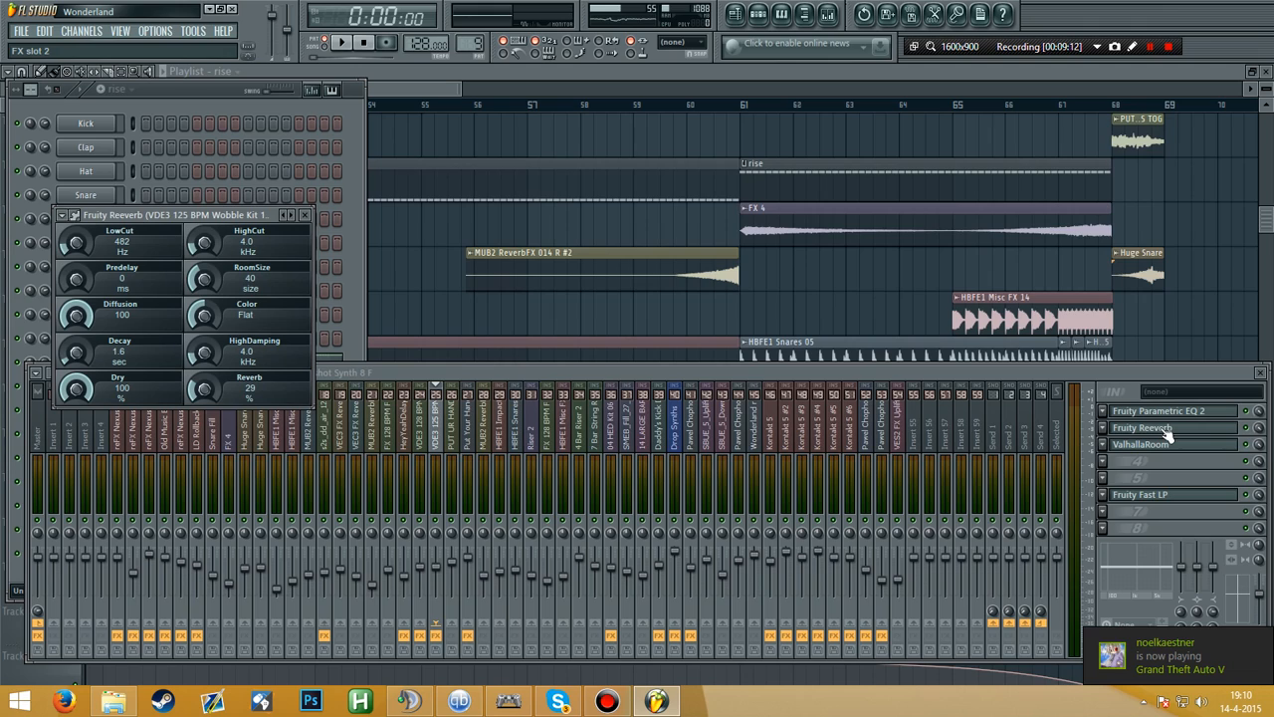
click(1163, 445)
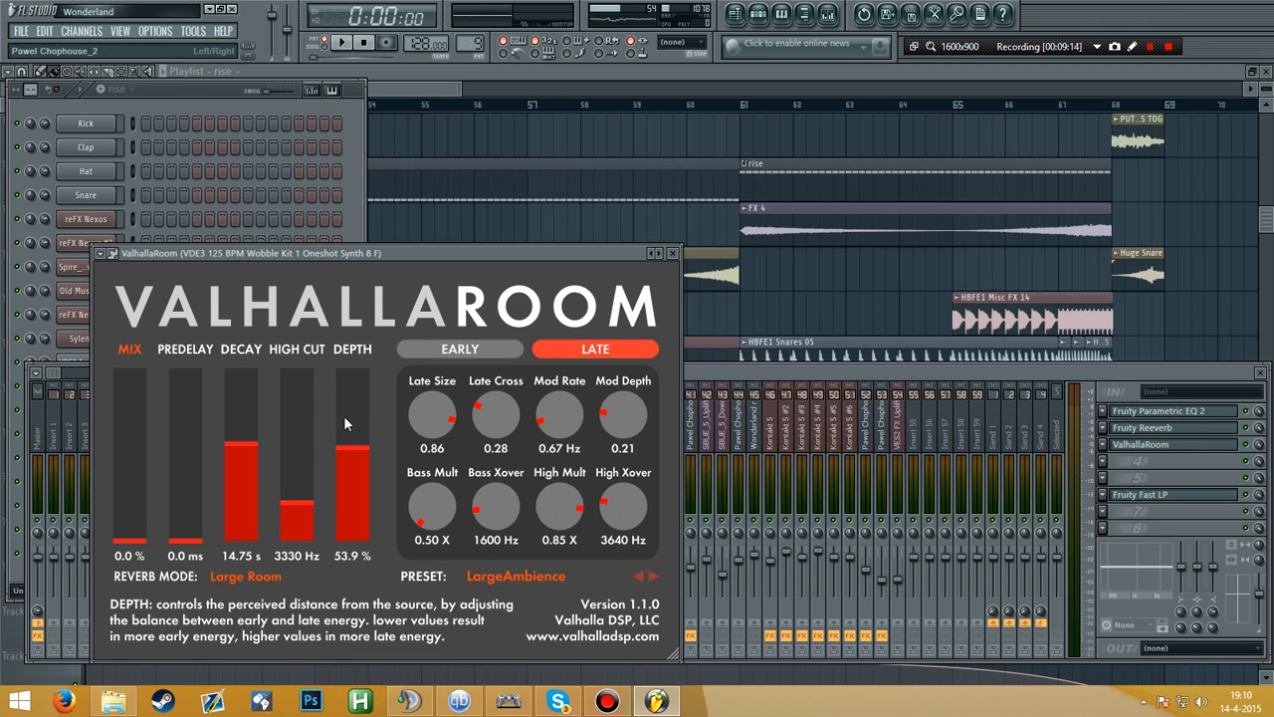
click(674, 254)
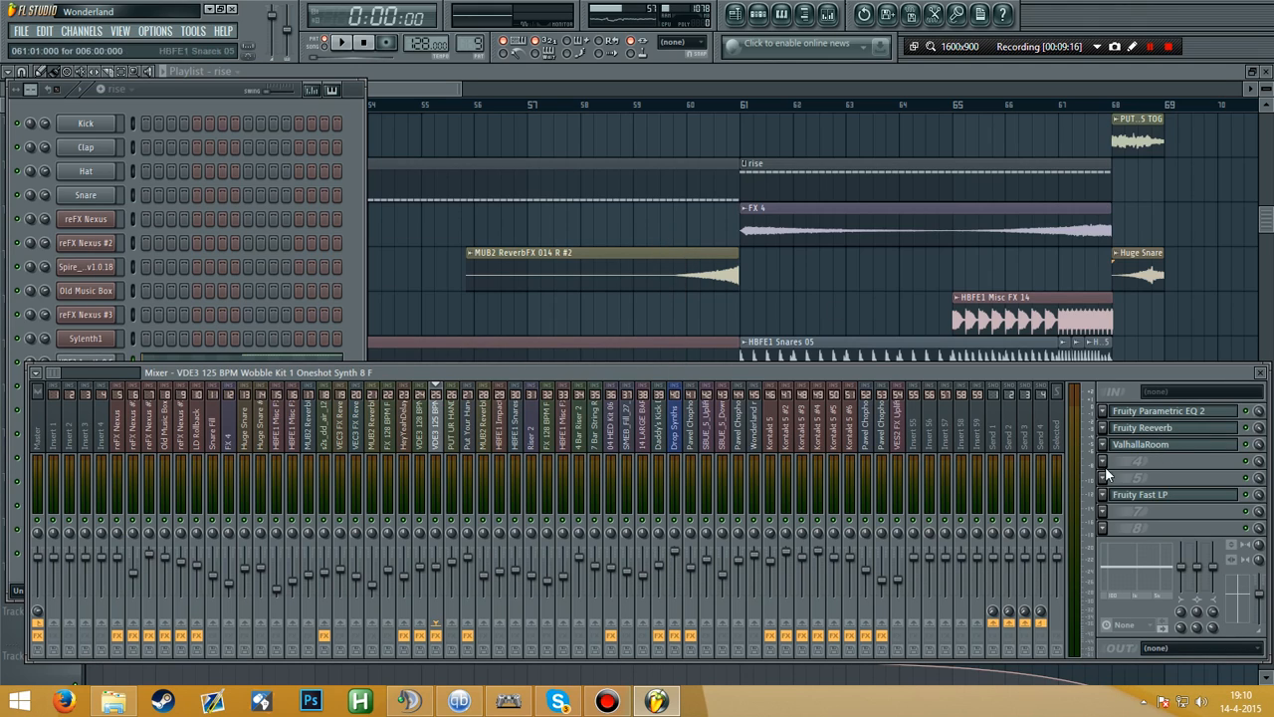
click(1155, 445)
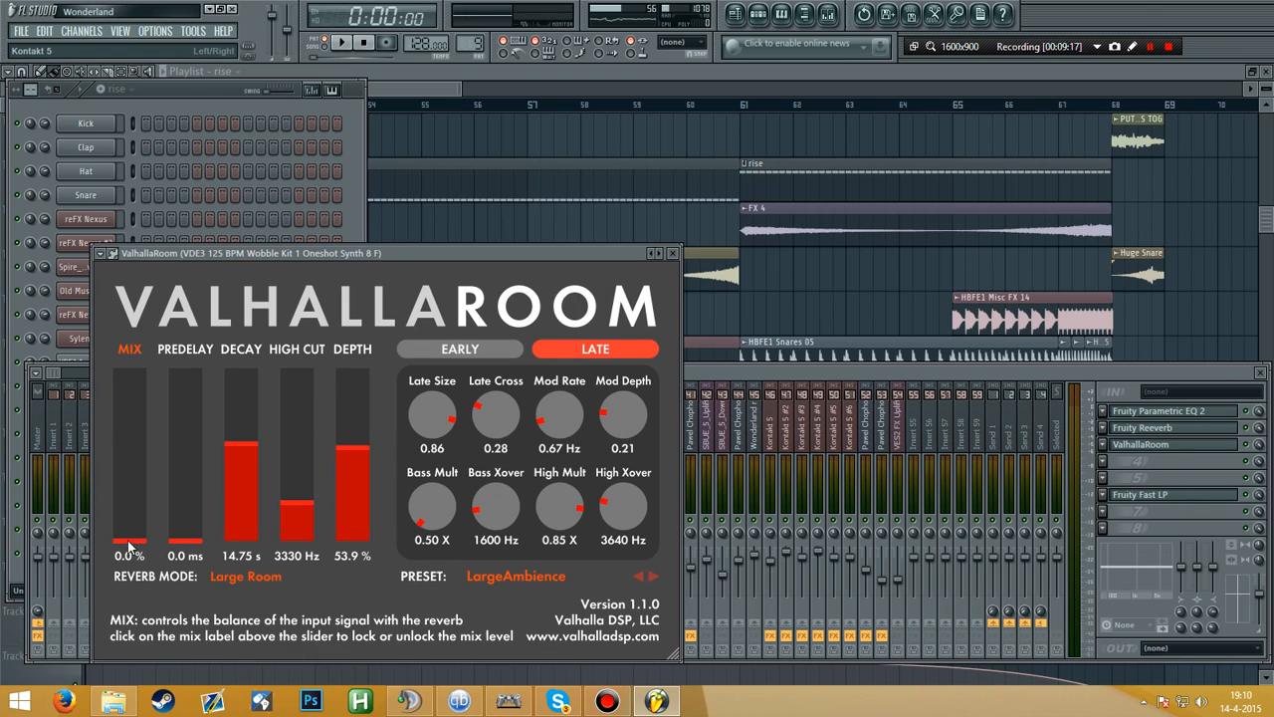
click(674, 254)
Step: Return to the playlist and examine the ValhallaRoom mix and Fruity Fast LP cutoff envelopes on Tracks 29 and 30
click(404, 90)
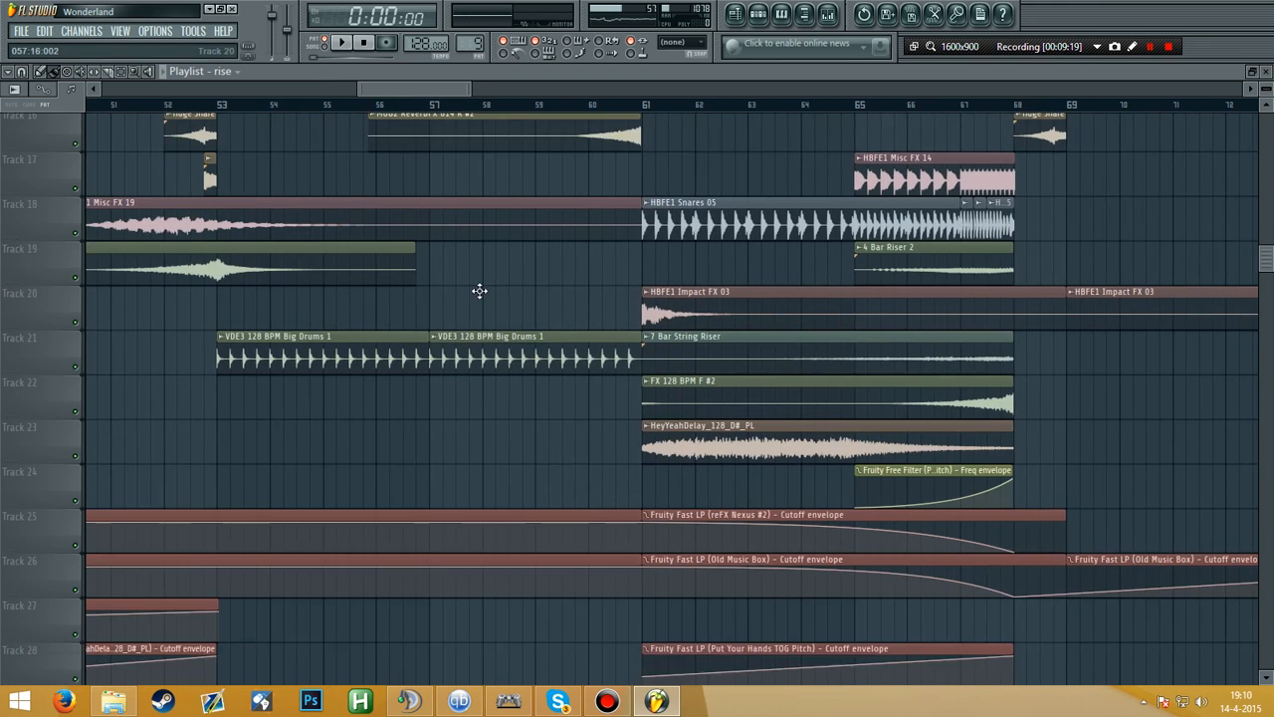
scroll(483, 286, down, 10)
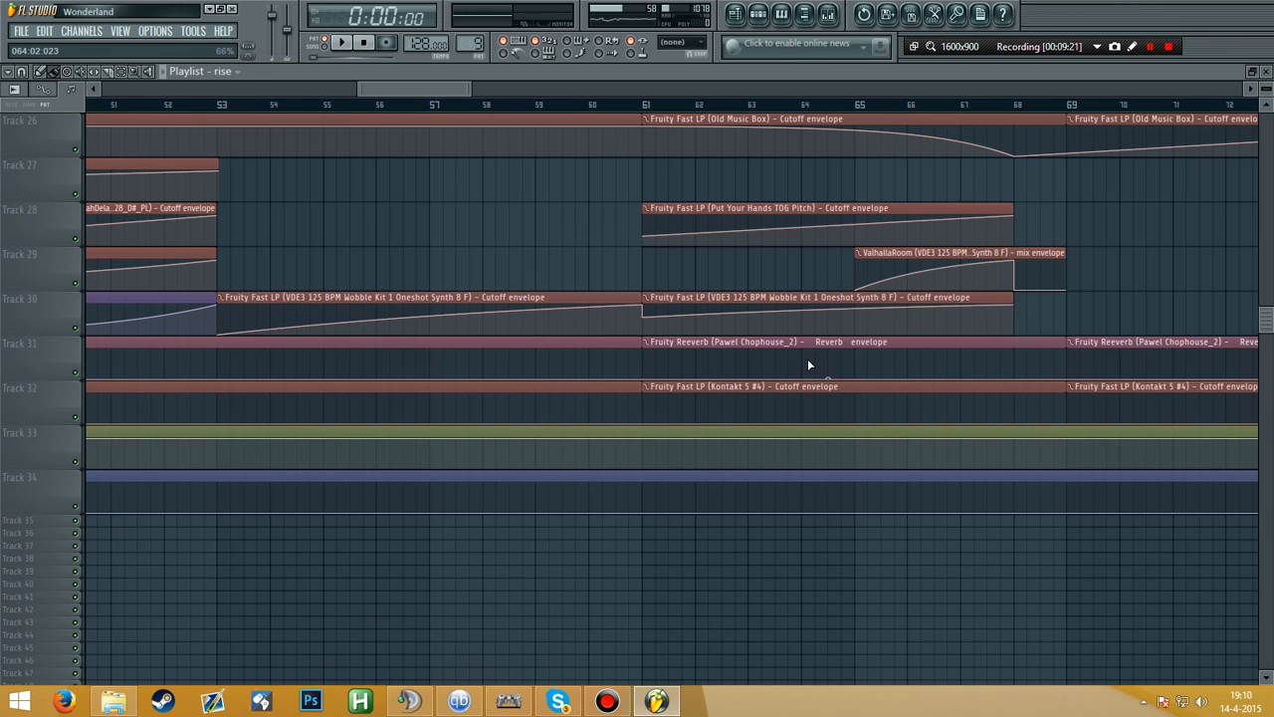
scroll(625, 399, up, 10)
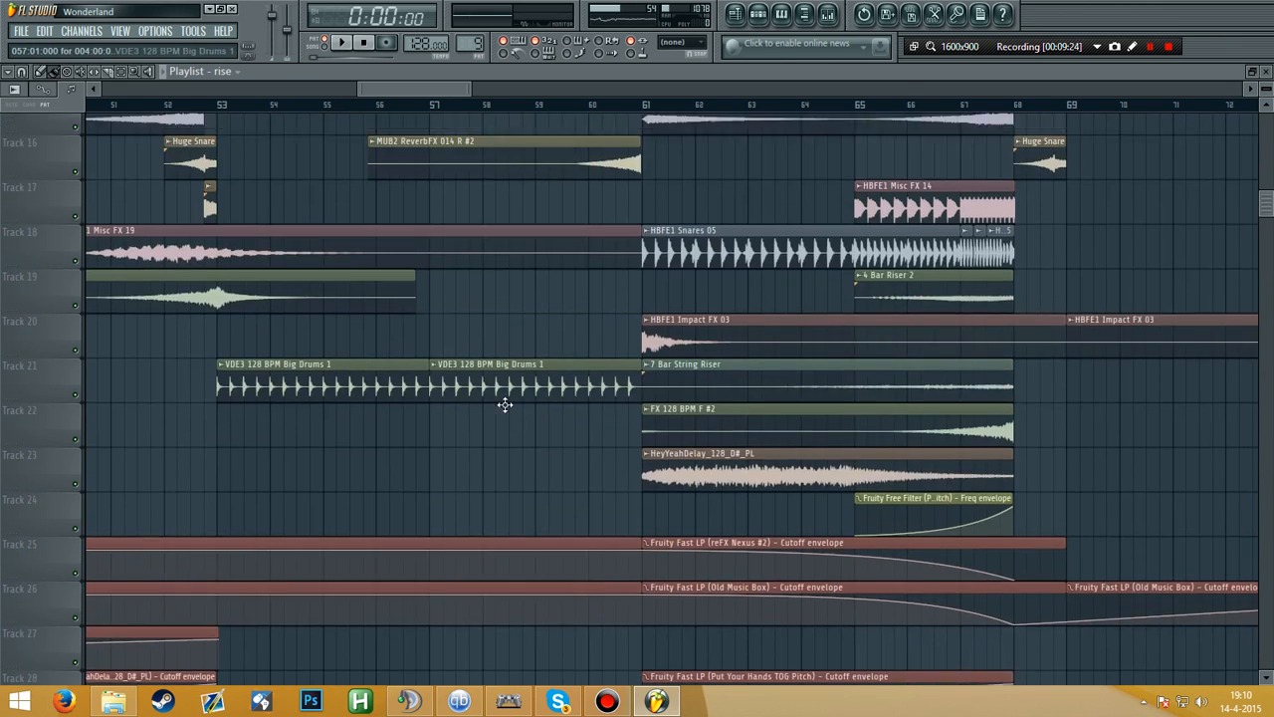
scroll(504, 404, up, 10)
Step: Check the wobble synth's Fruity Reeverb settings again in the mixer, then close the effect and the mixer
click(828, 12)
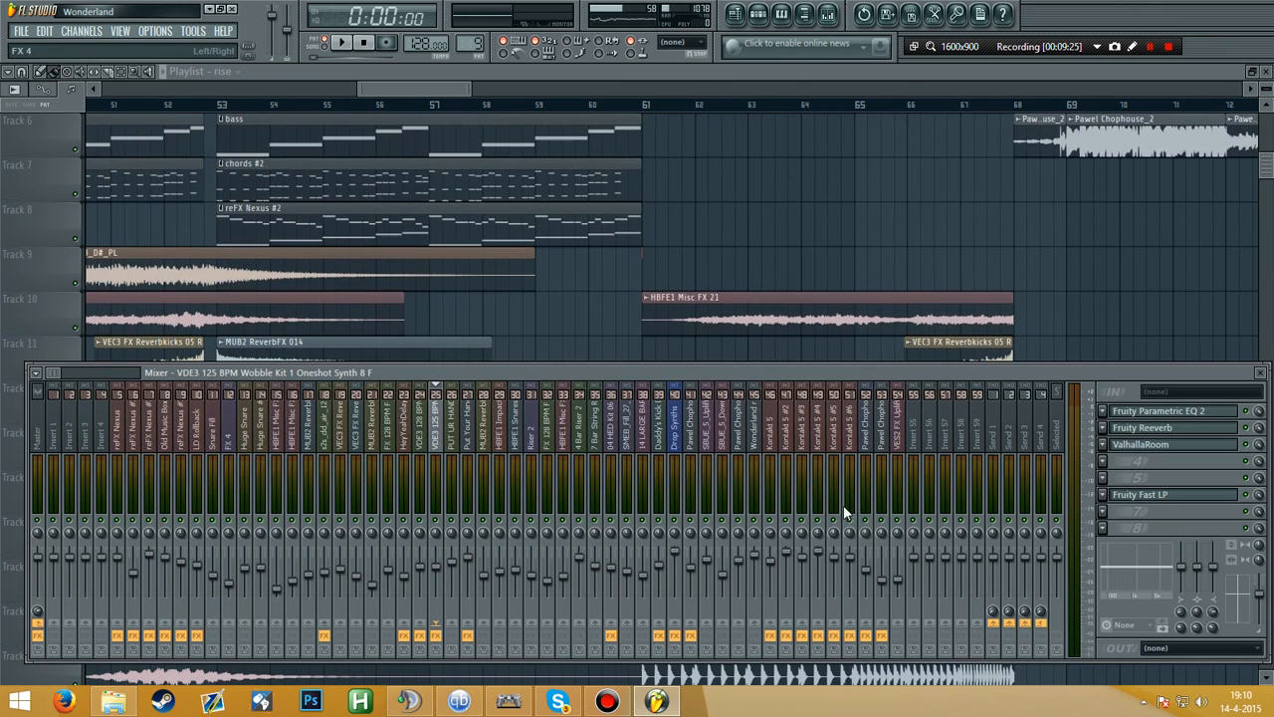
click(1164, 429)
click(1161, 430)
click(1159, 428)
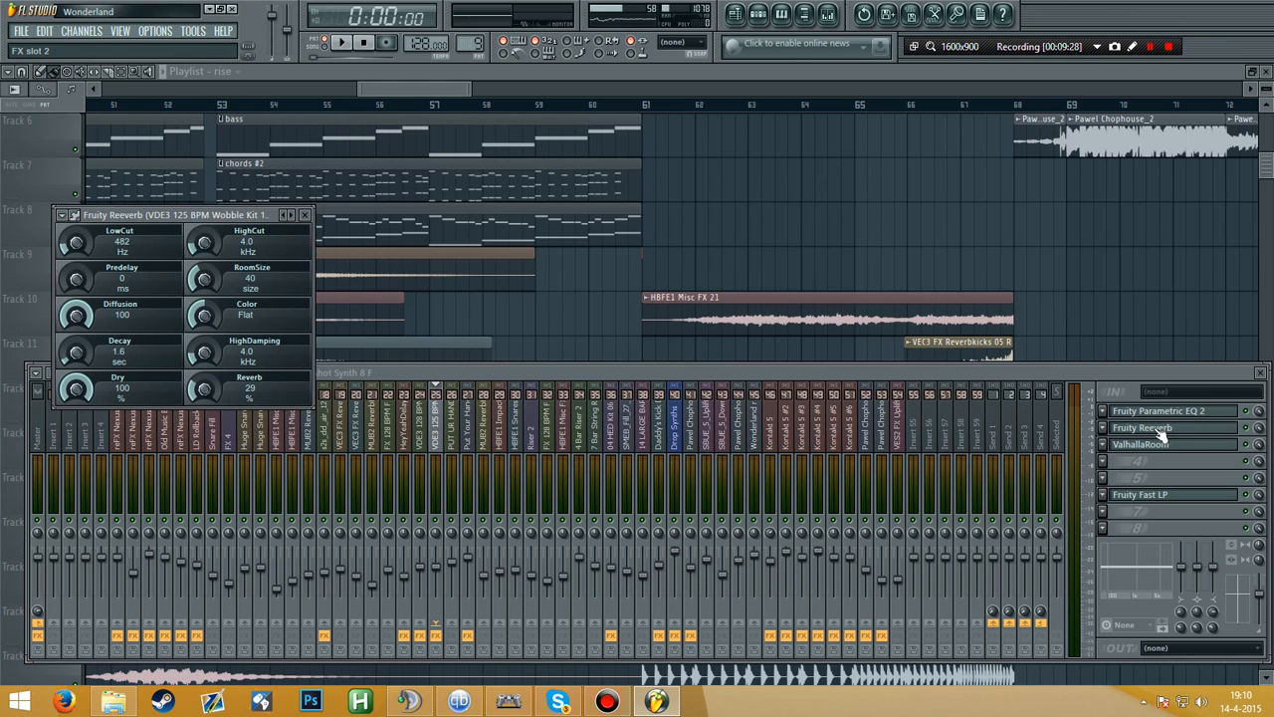
click(306, 215)
key(F9)
Step: Set the playback position to bar 53 and play the arrangement briefly from there
click(221, 105)
scroll(333, 324, down, 6)
scroll(337, 329, up, 6)
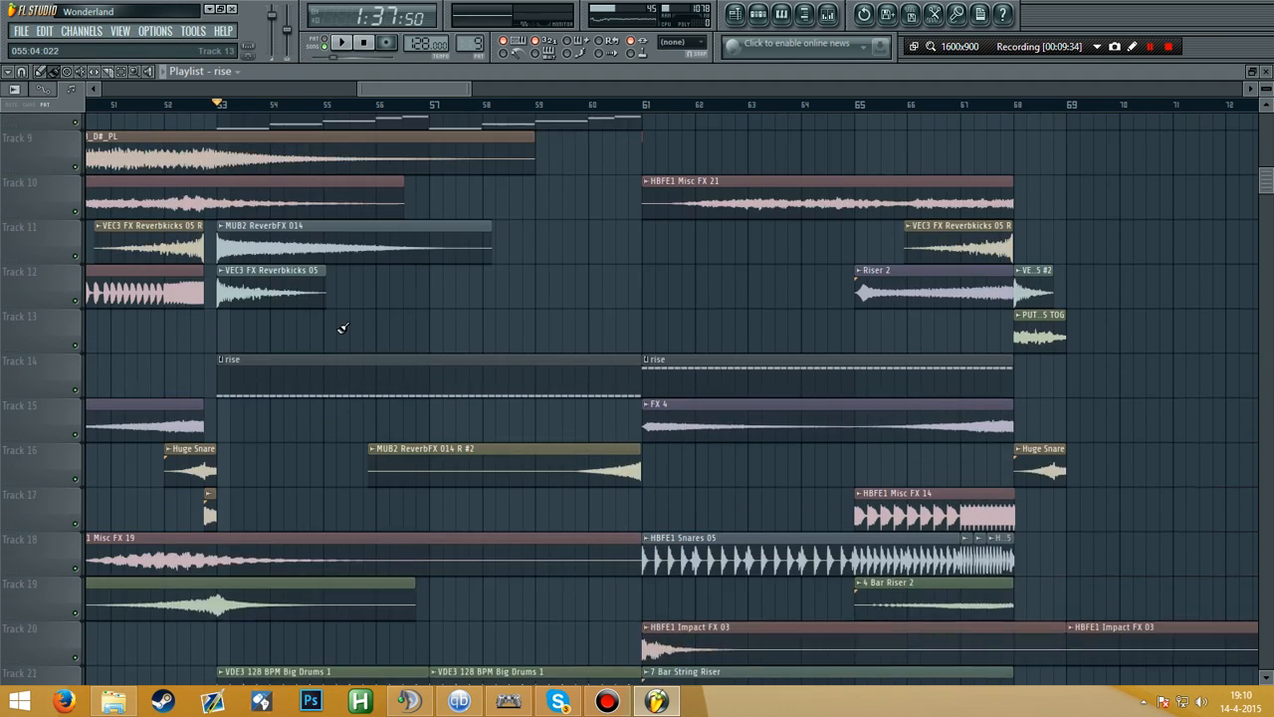
key(space)
key(space)
Step: Examine the channel settings and mixer track of the MUB2 ReverbFX 014 R clip on Track 16
drag(358, 89, 286, 92)
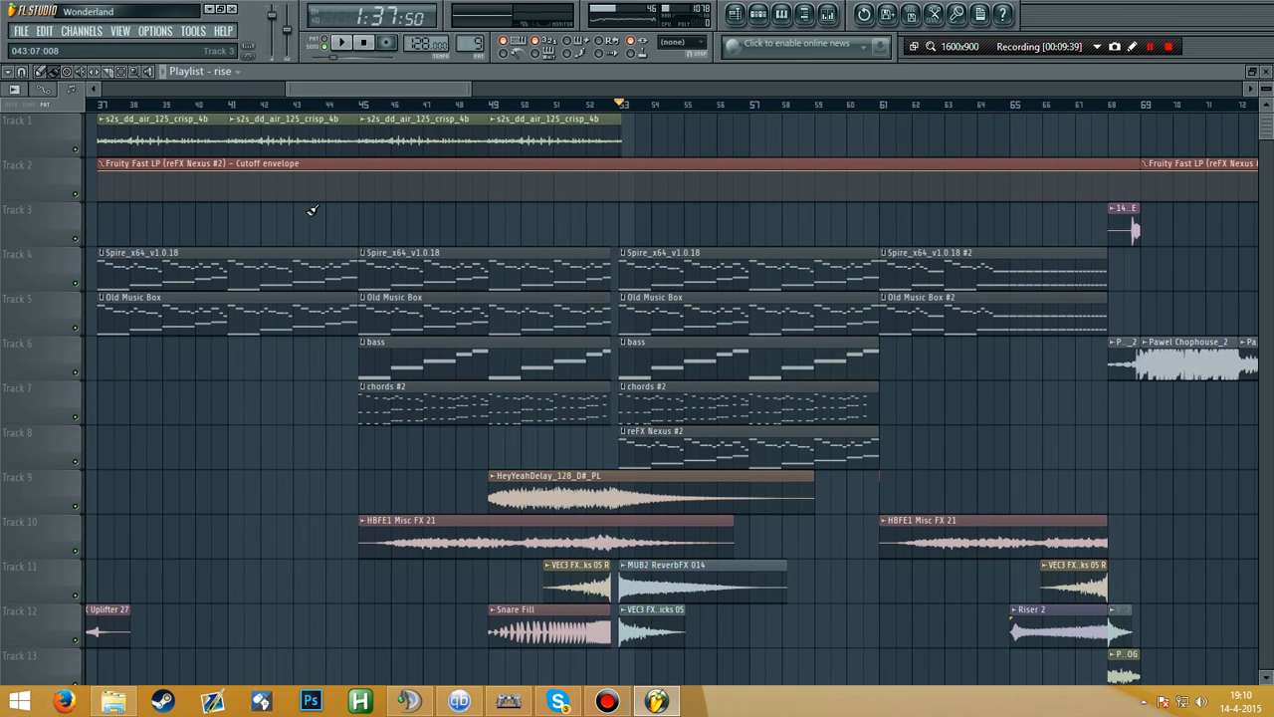
scroll(311, 210, down, 8)
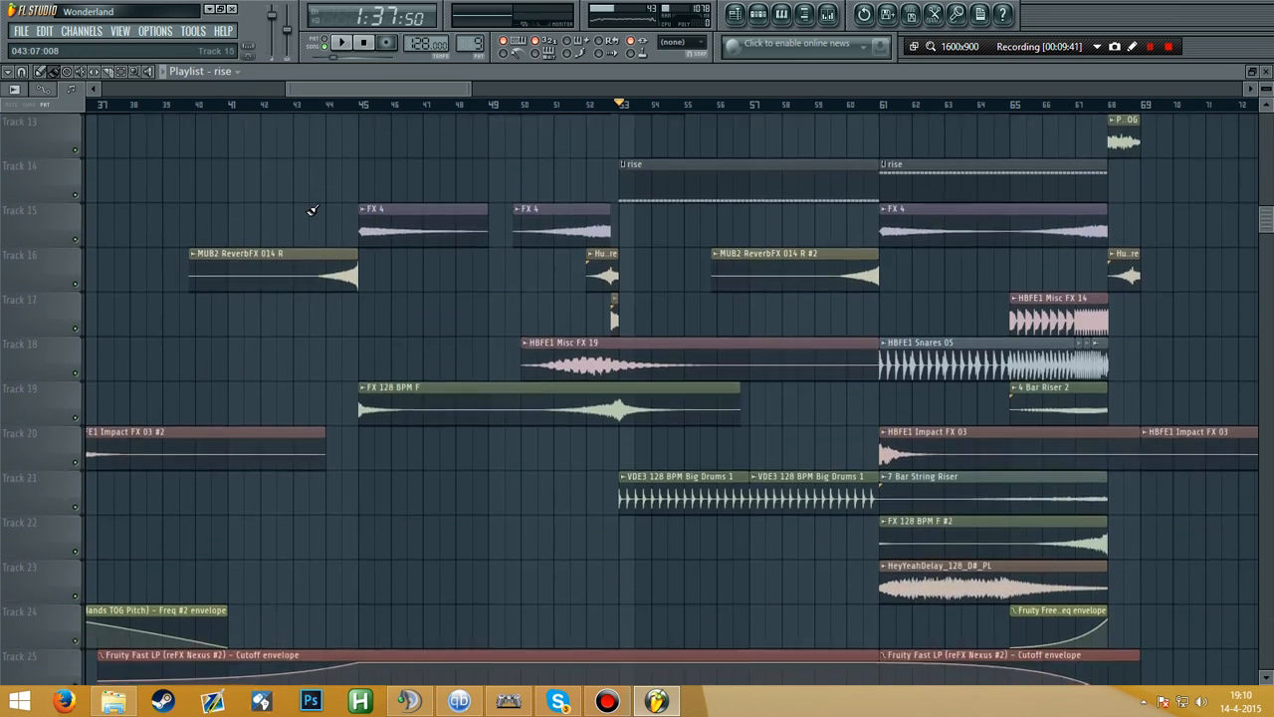
click(310, 265)
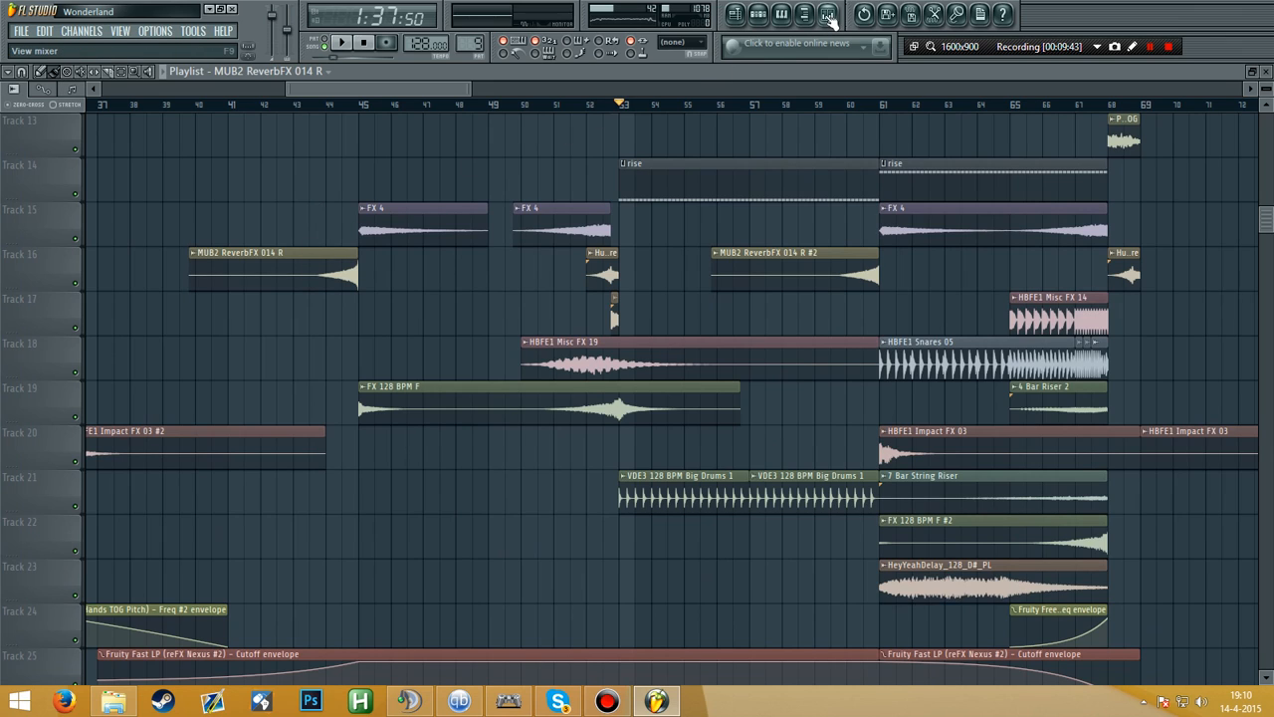
click(828, 15)
double_click(276, 279)
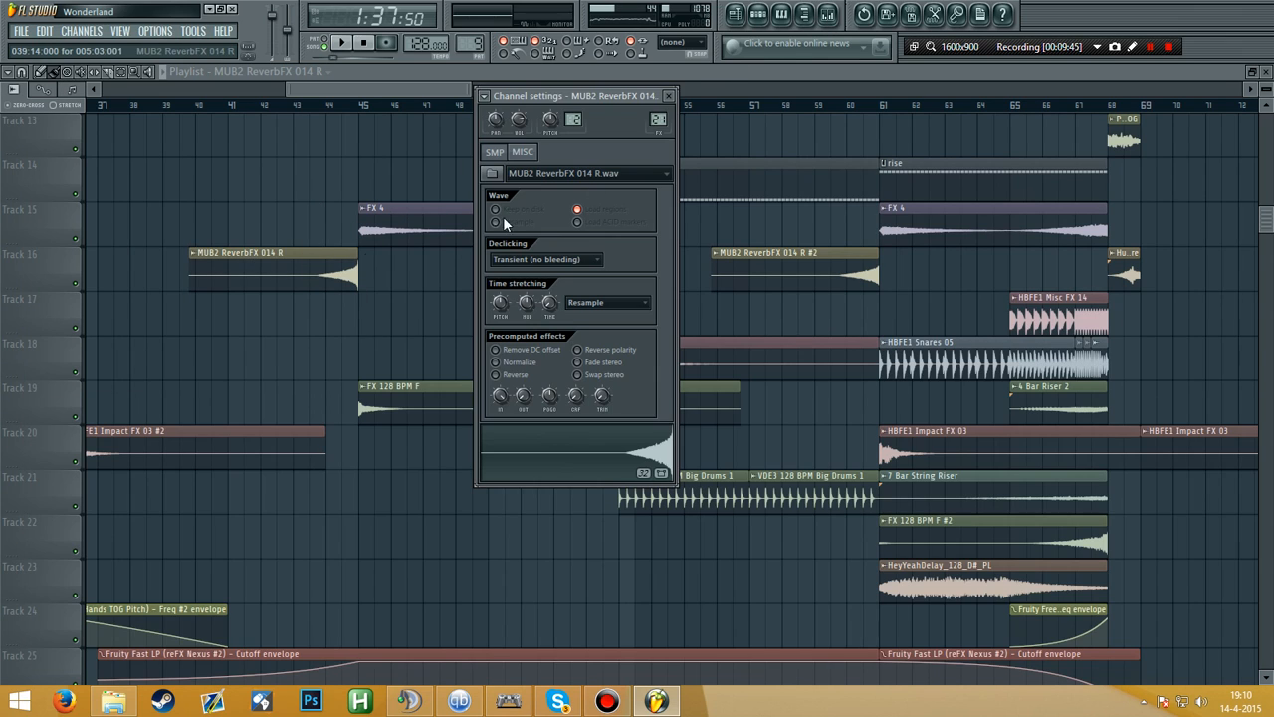
key(F9)
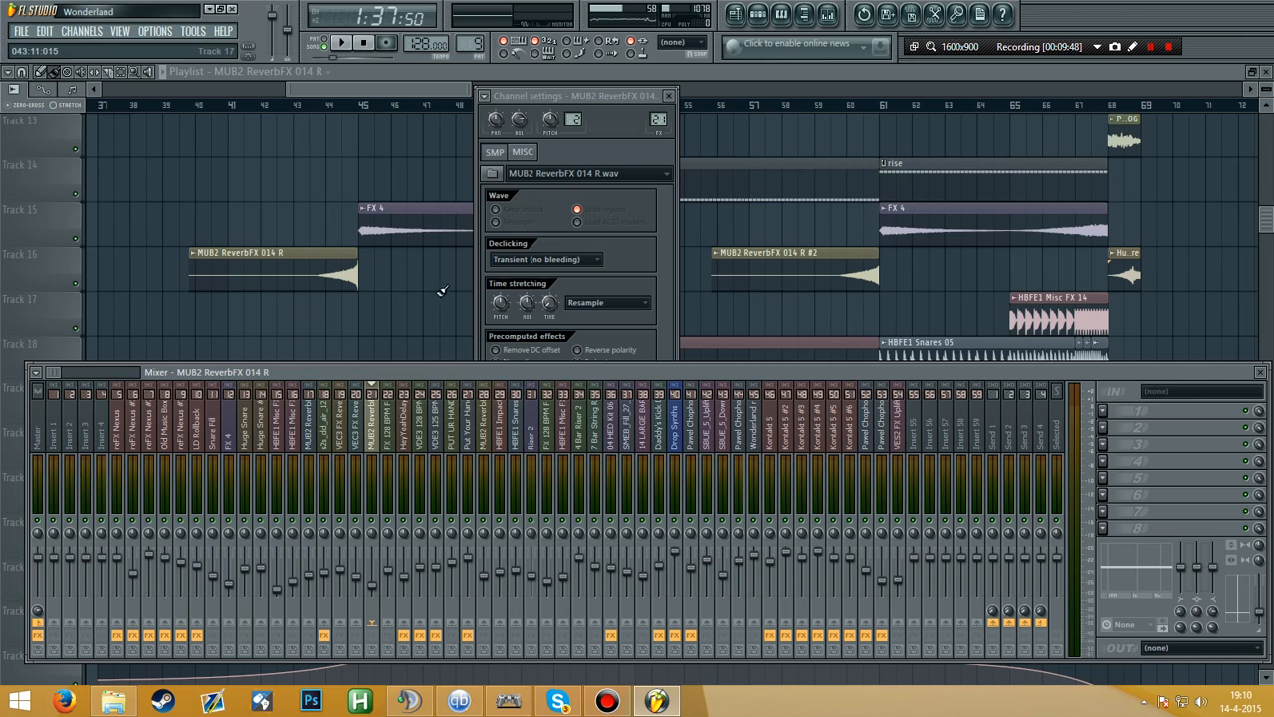
Step: Examine the channel settings and mixer track of the FX 4 clip on Track 15, then close both windows
double_click(407, 232)
click(829, 16)
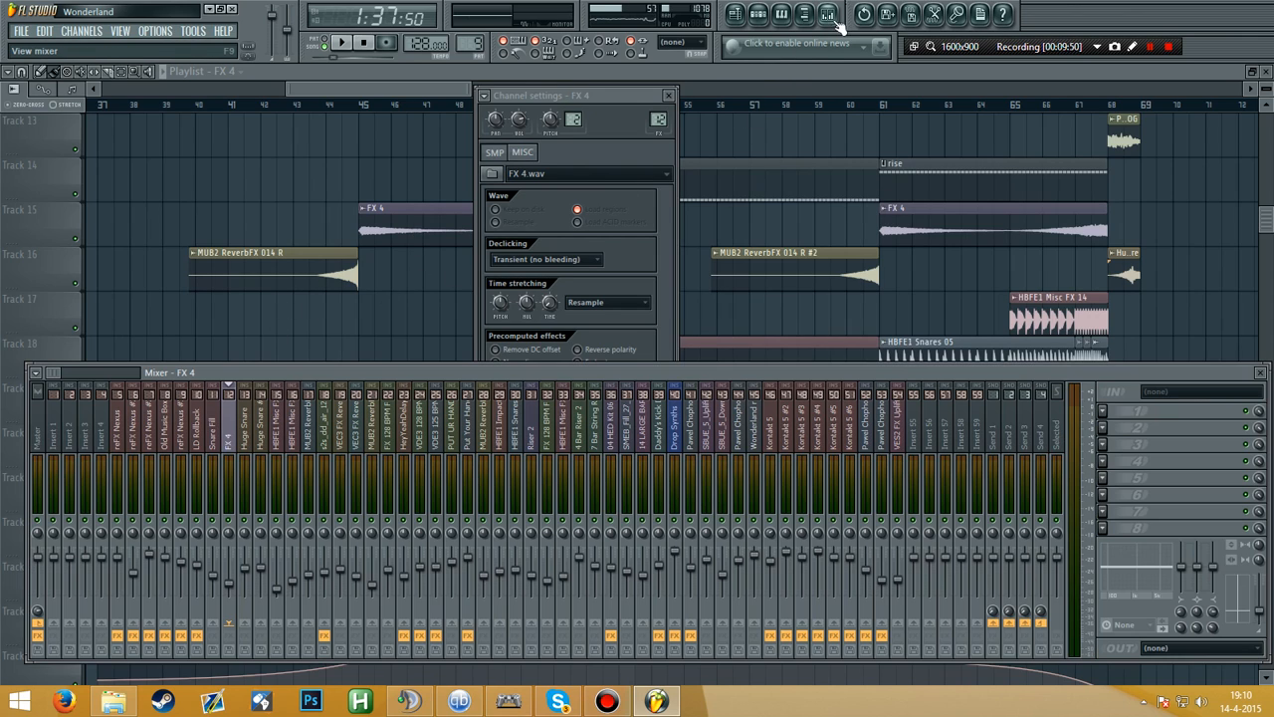
right_click(274, 195)
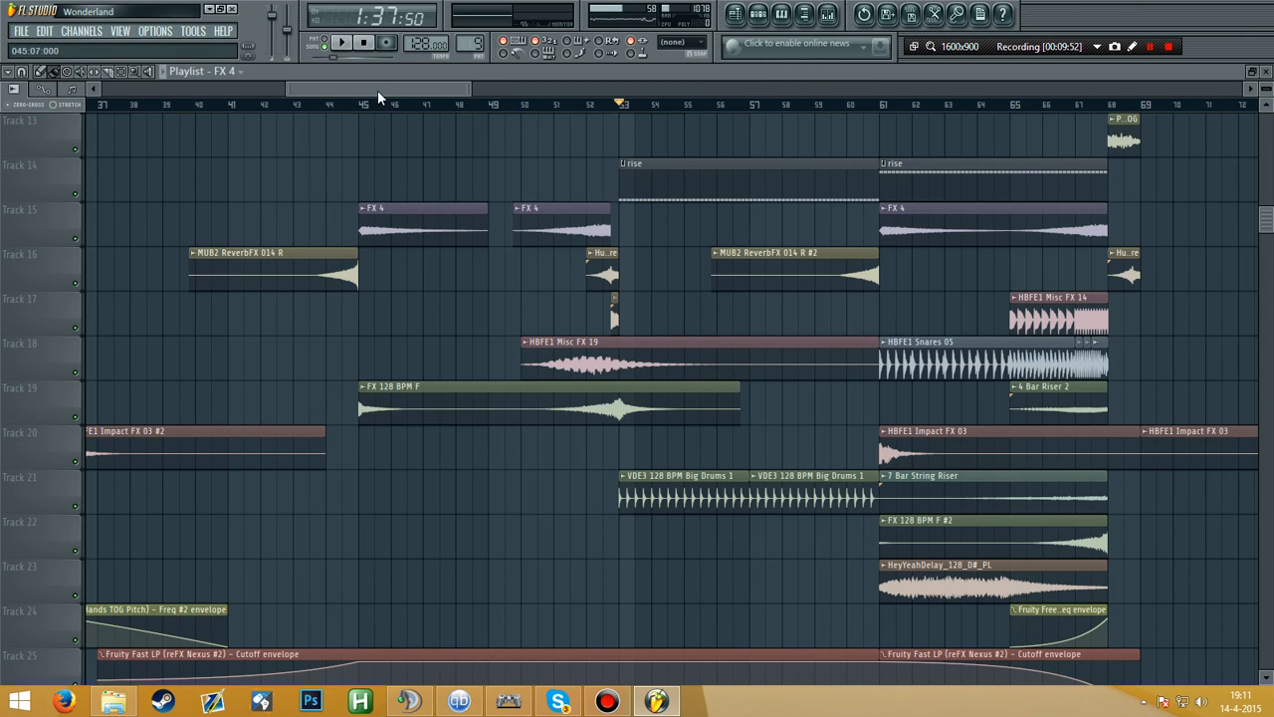
Step: Select the HBFE1 Misc FX 21 clip on Track 10 and briefly show the mixer
scroll(412, 447, up, 9)
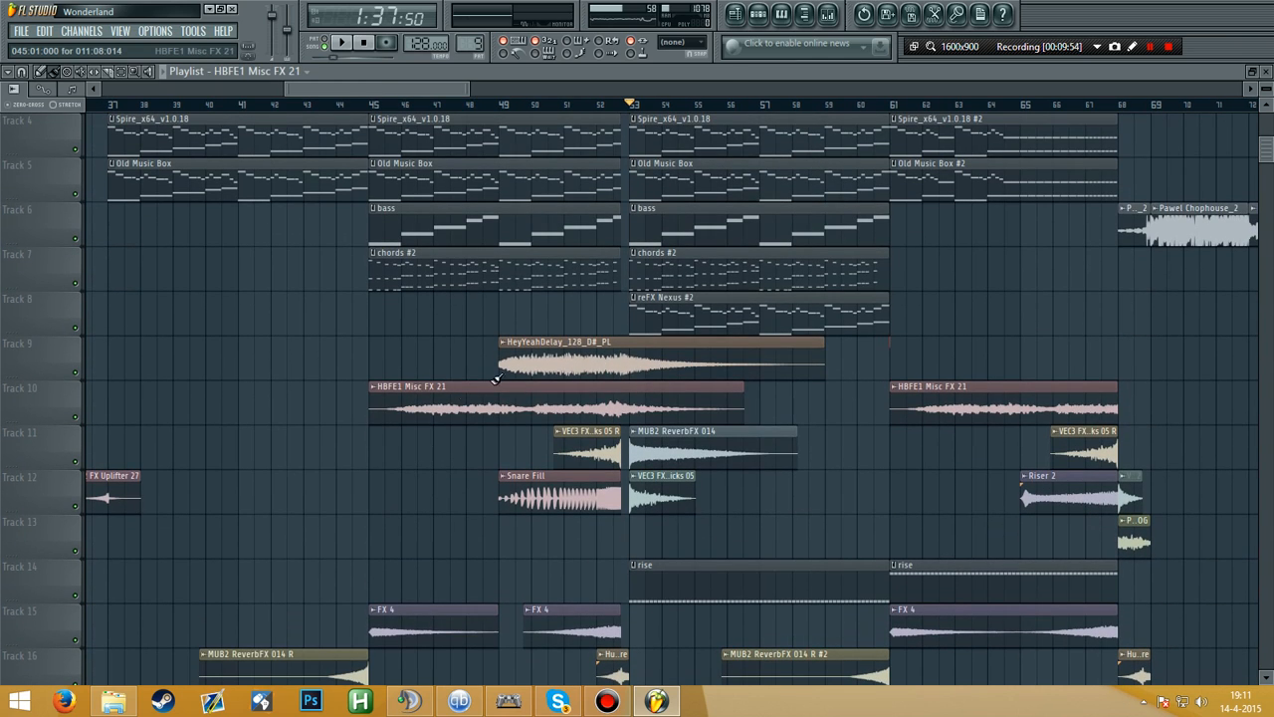
click(829, 14)
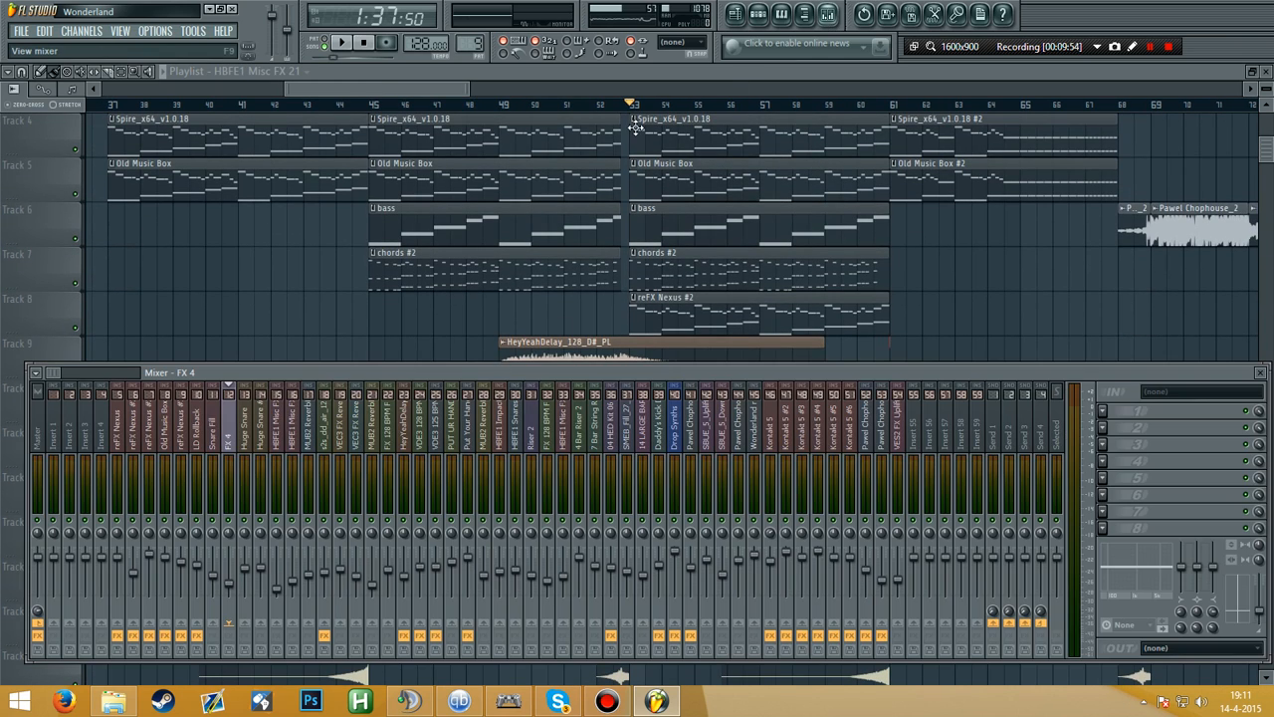
right_click(295, 329)
scroll(318, 373, up, 3)
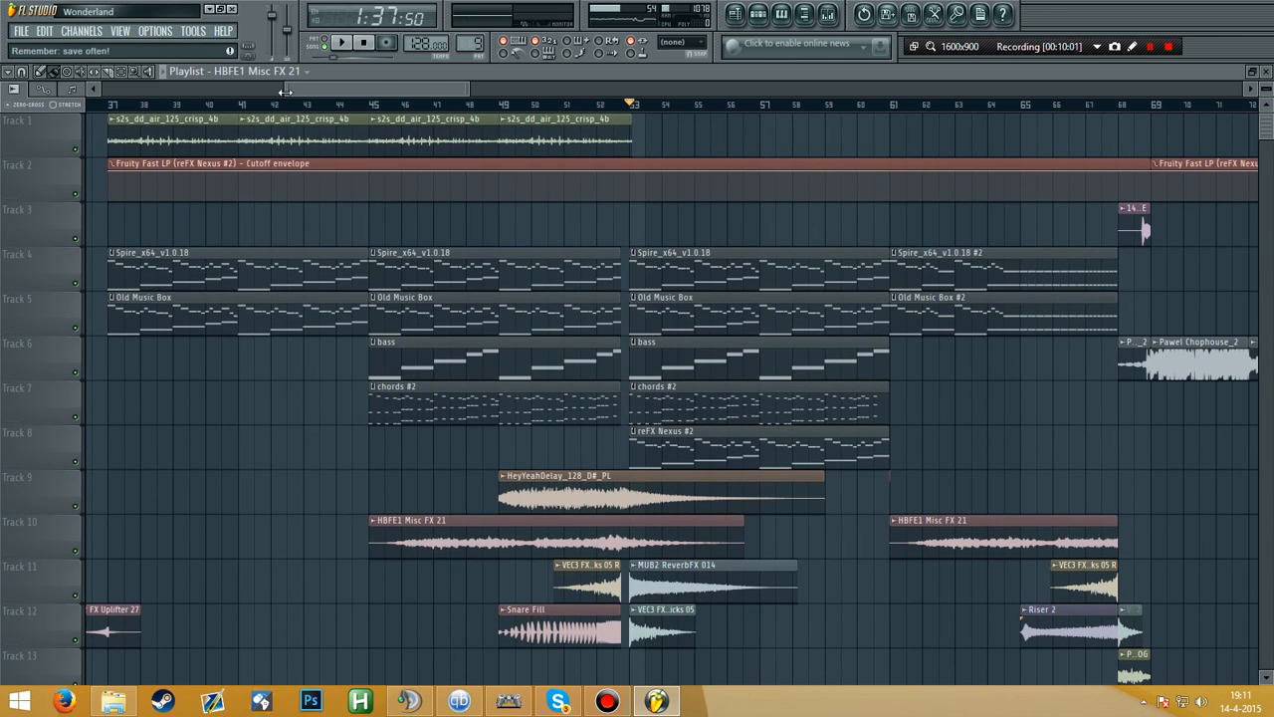
Step: Examine the channel settings of the MUB2 ReverbFX 014 clip on Track 11 and close them
scroll(279, 398, down, 7)
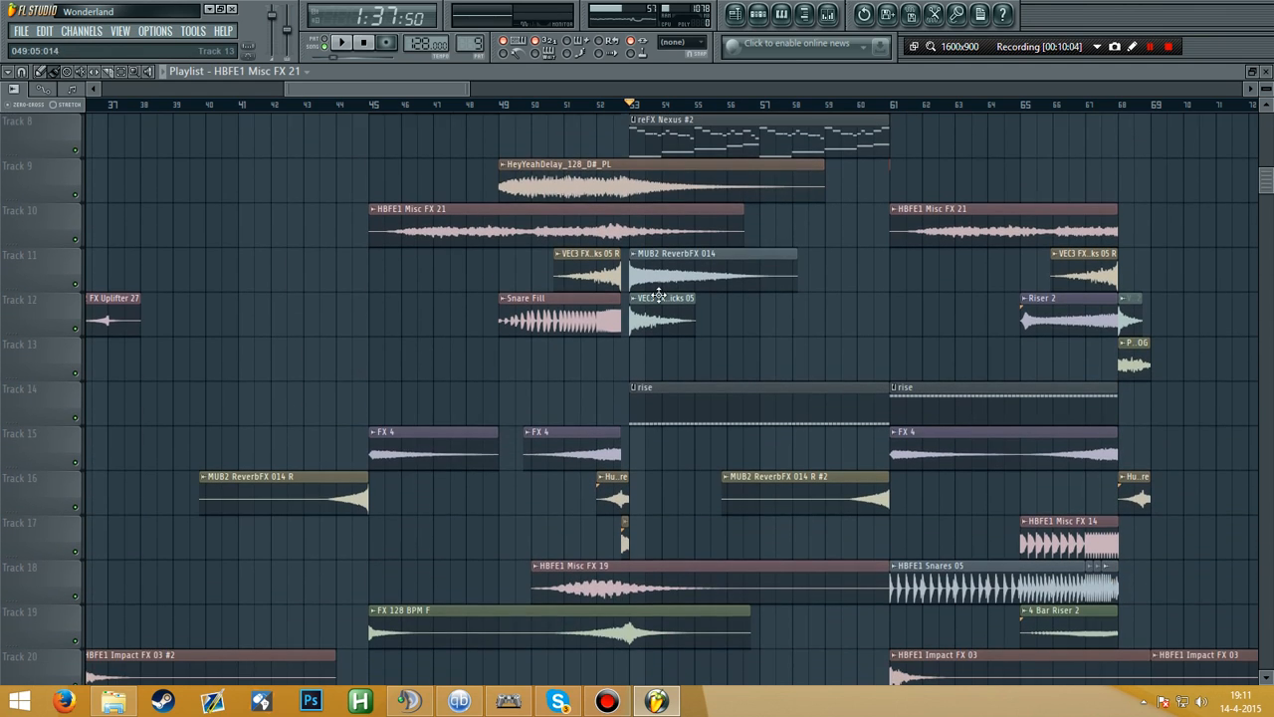
double_click(658, 275)
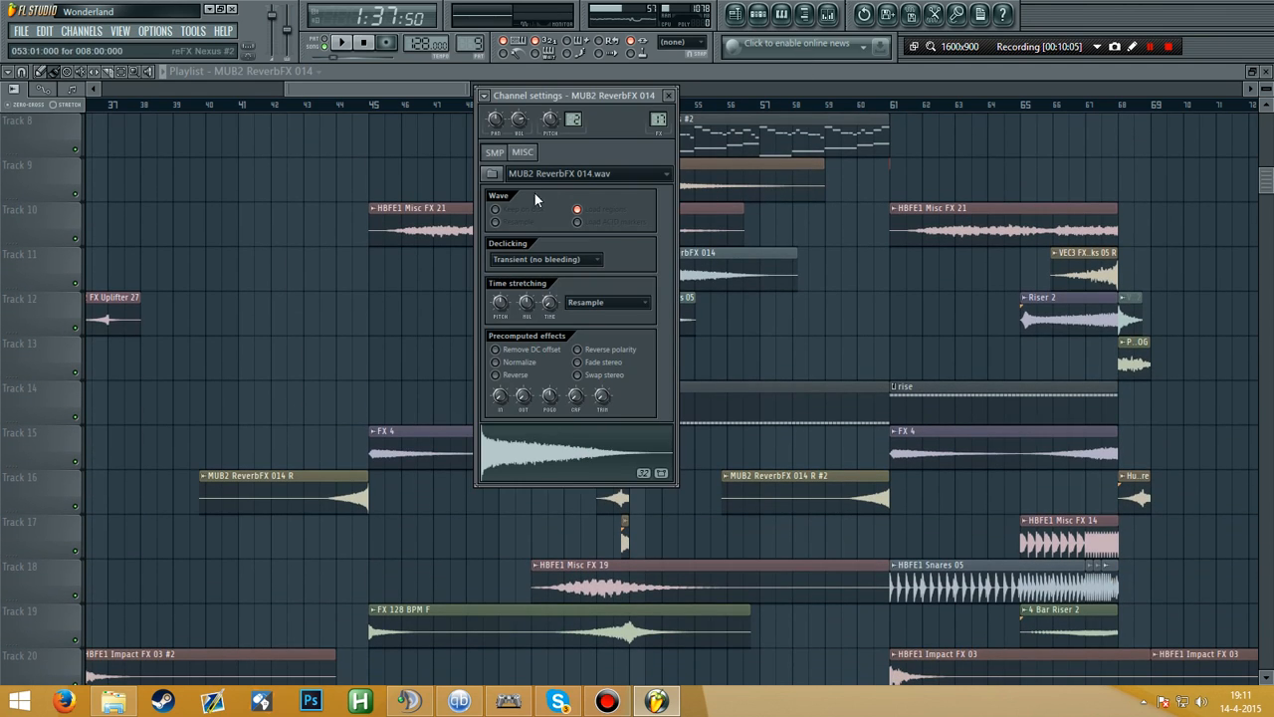
click(671, 97)
scroll(303, 304, down, 10)
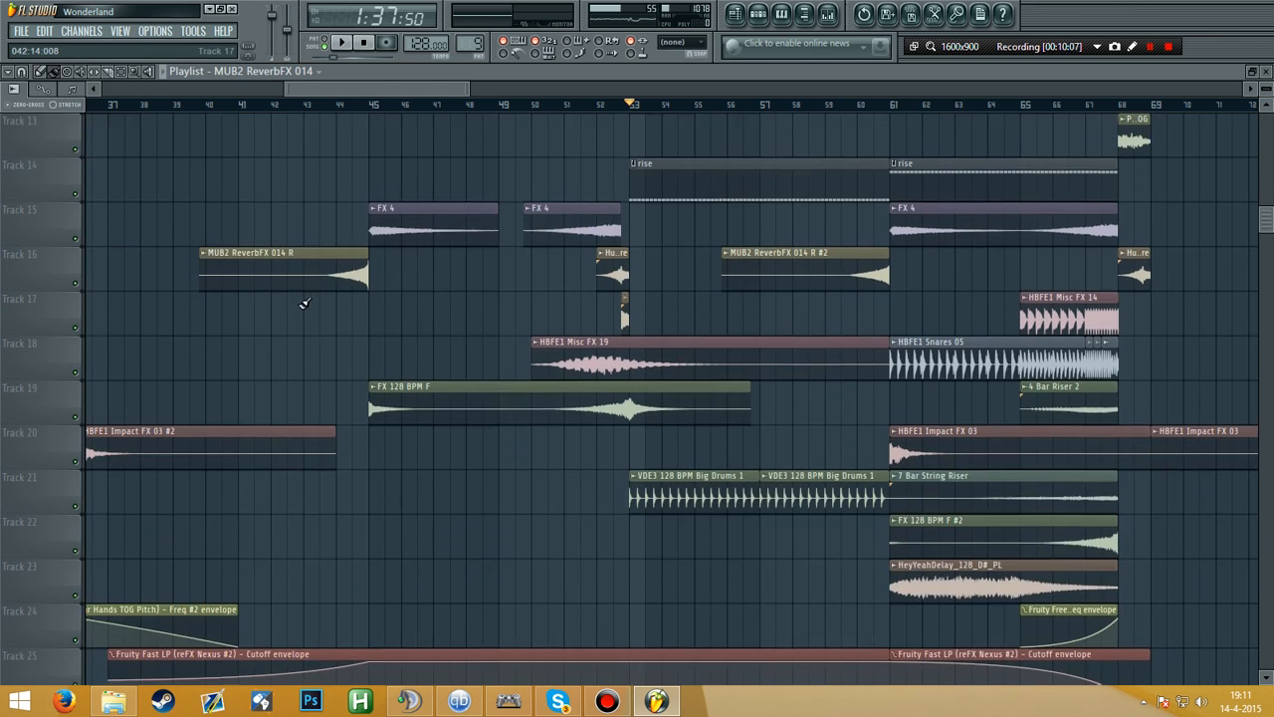
scroll(299, 303, up, 10)
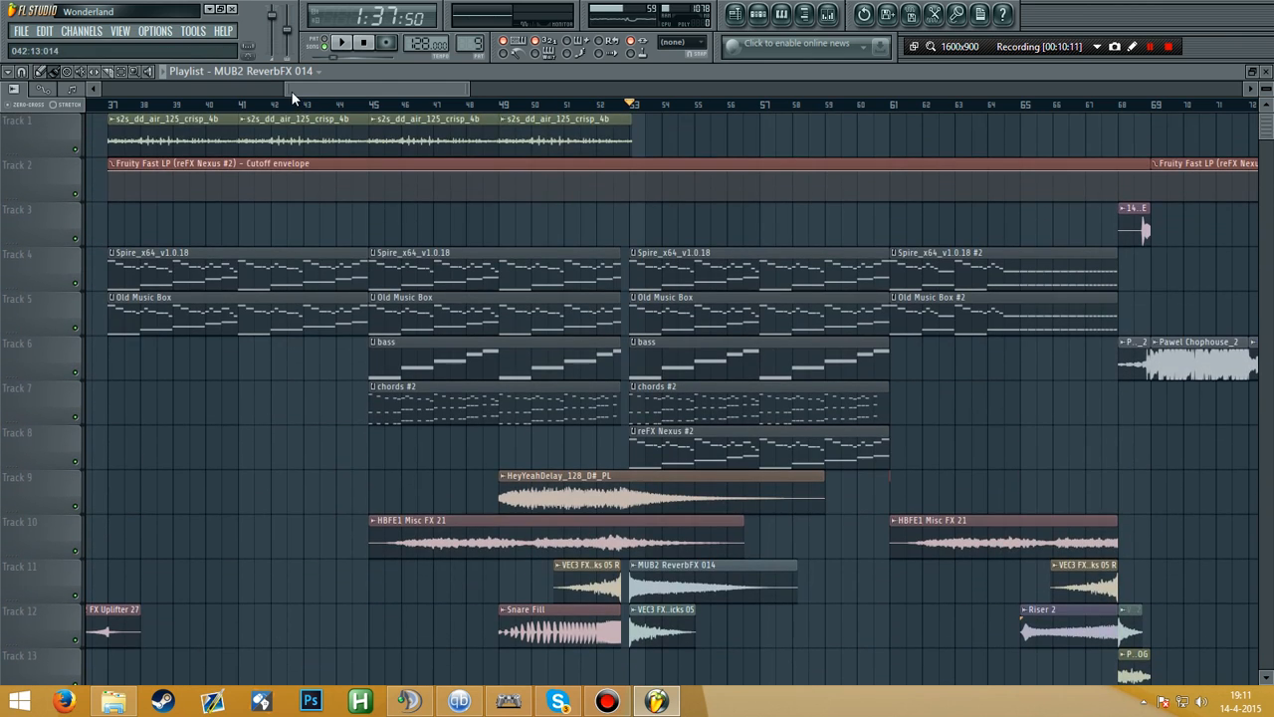
mouse_move(286, 91)
mouse_down()
mouse_move(139, 105)
mouse_move(299, 104)
mouse_up()
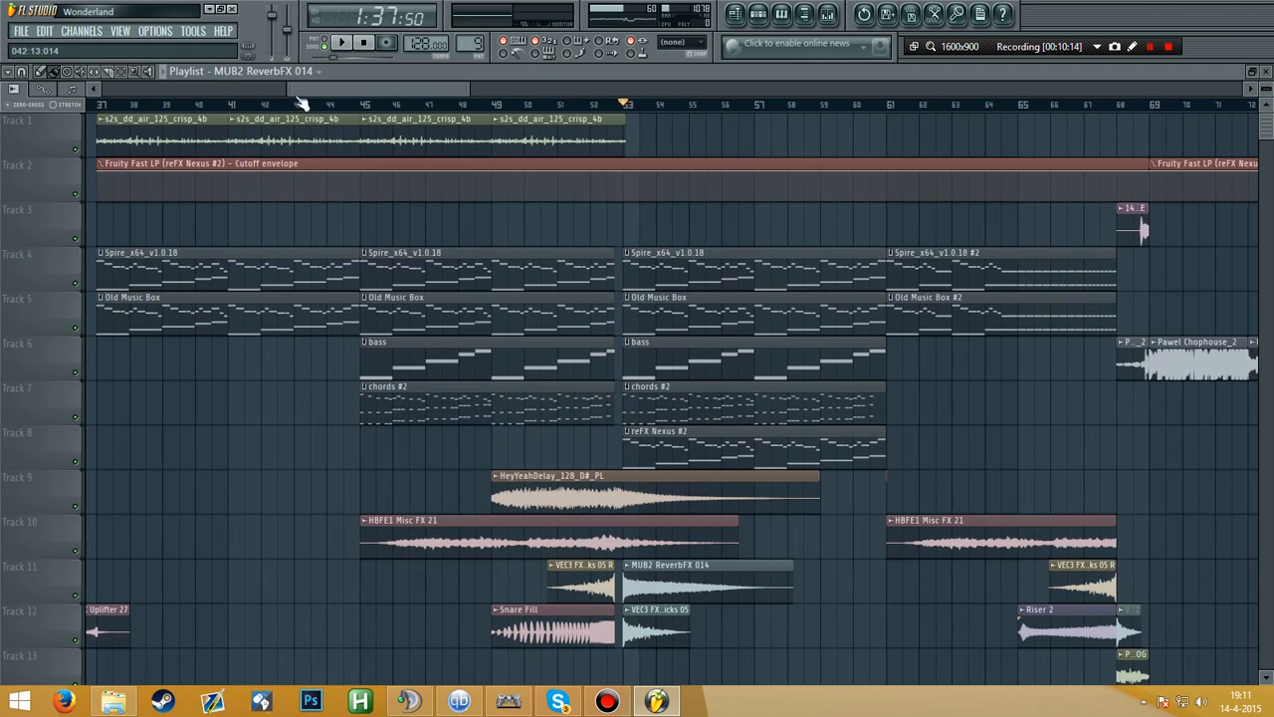